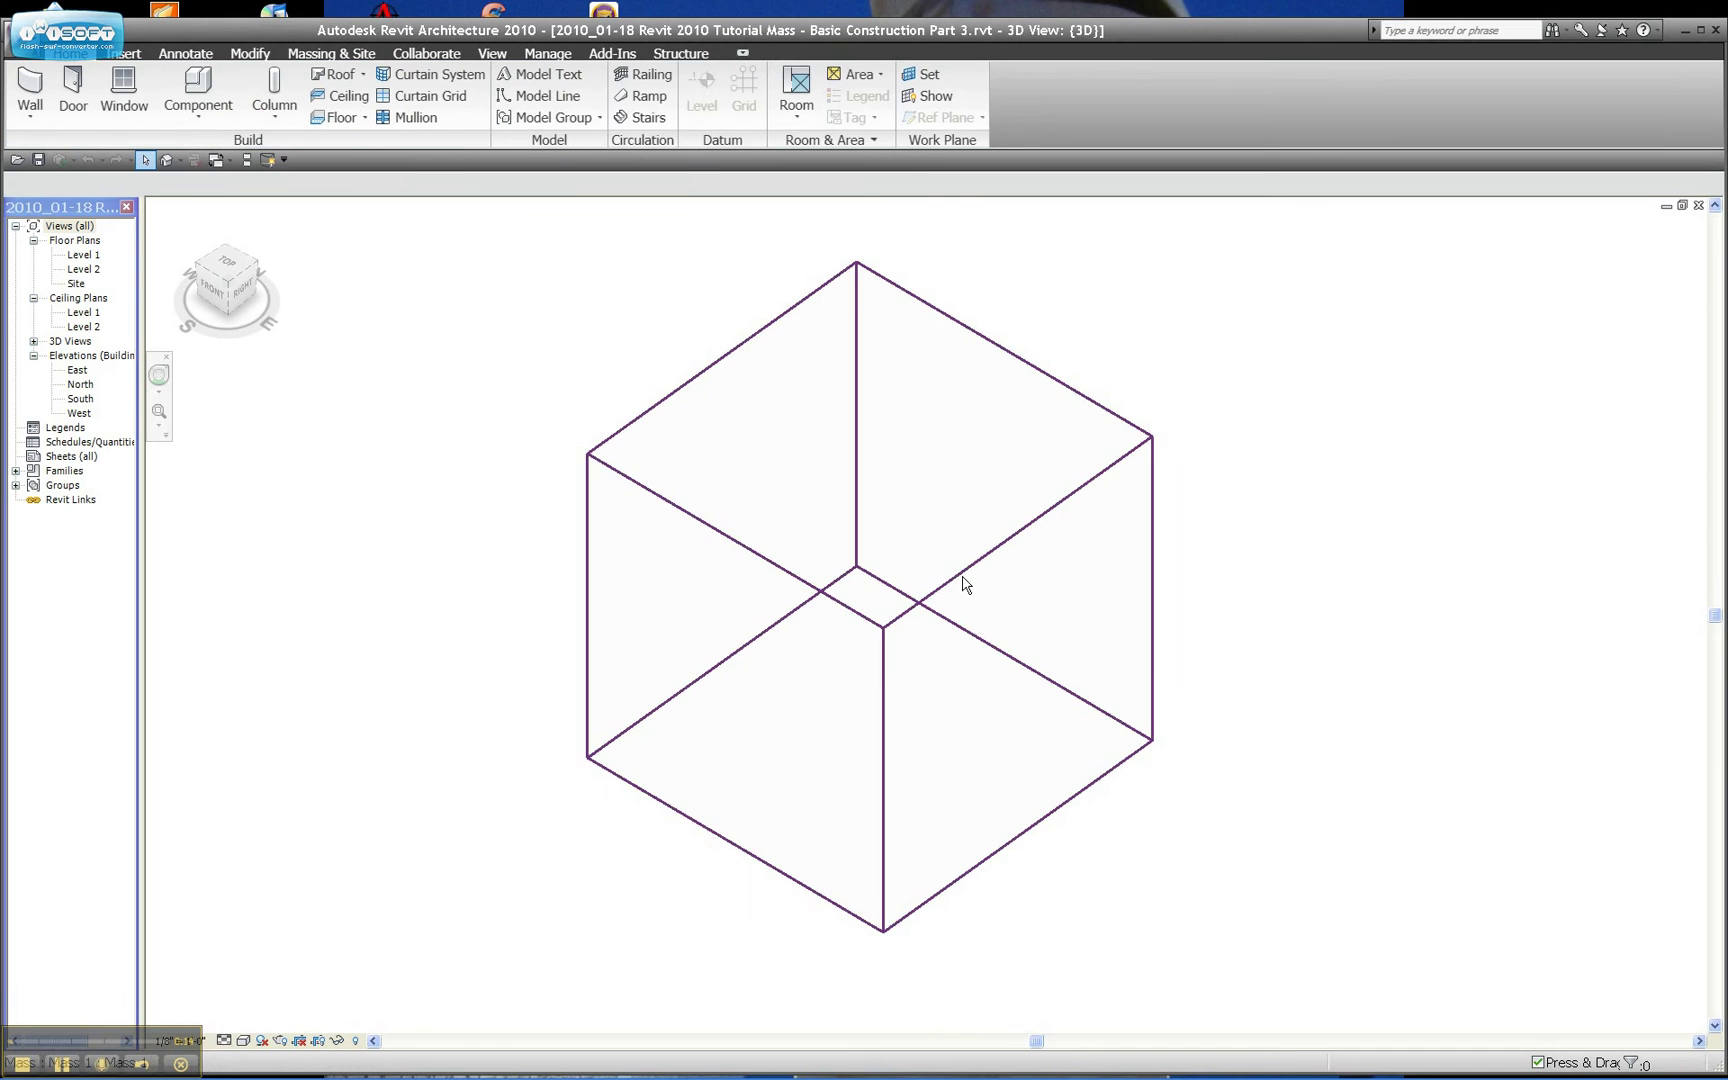
# Step: Open the box-shaped mass for in-place editing and leave the active drawing command
pyautogui.click(935, 595)
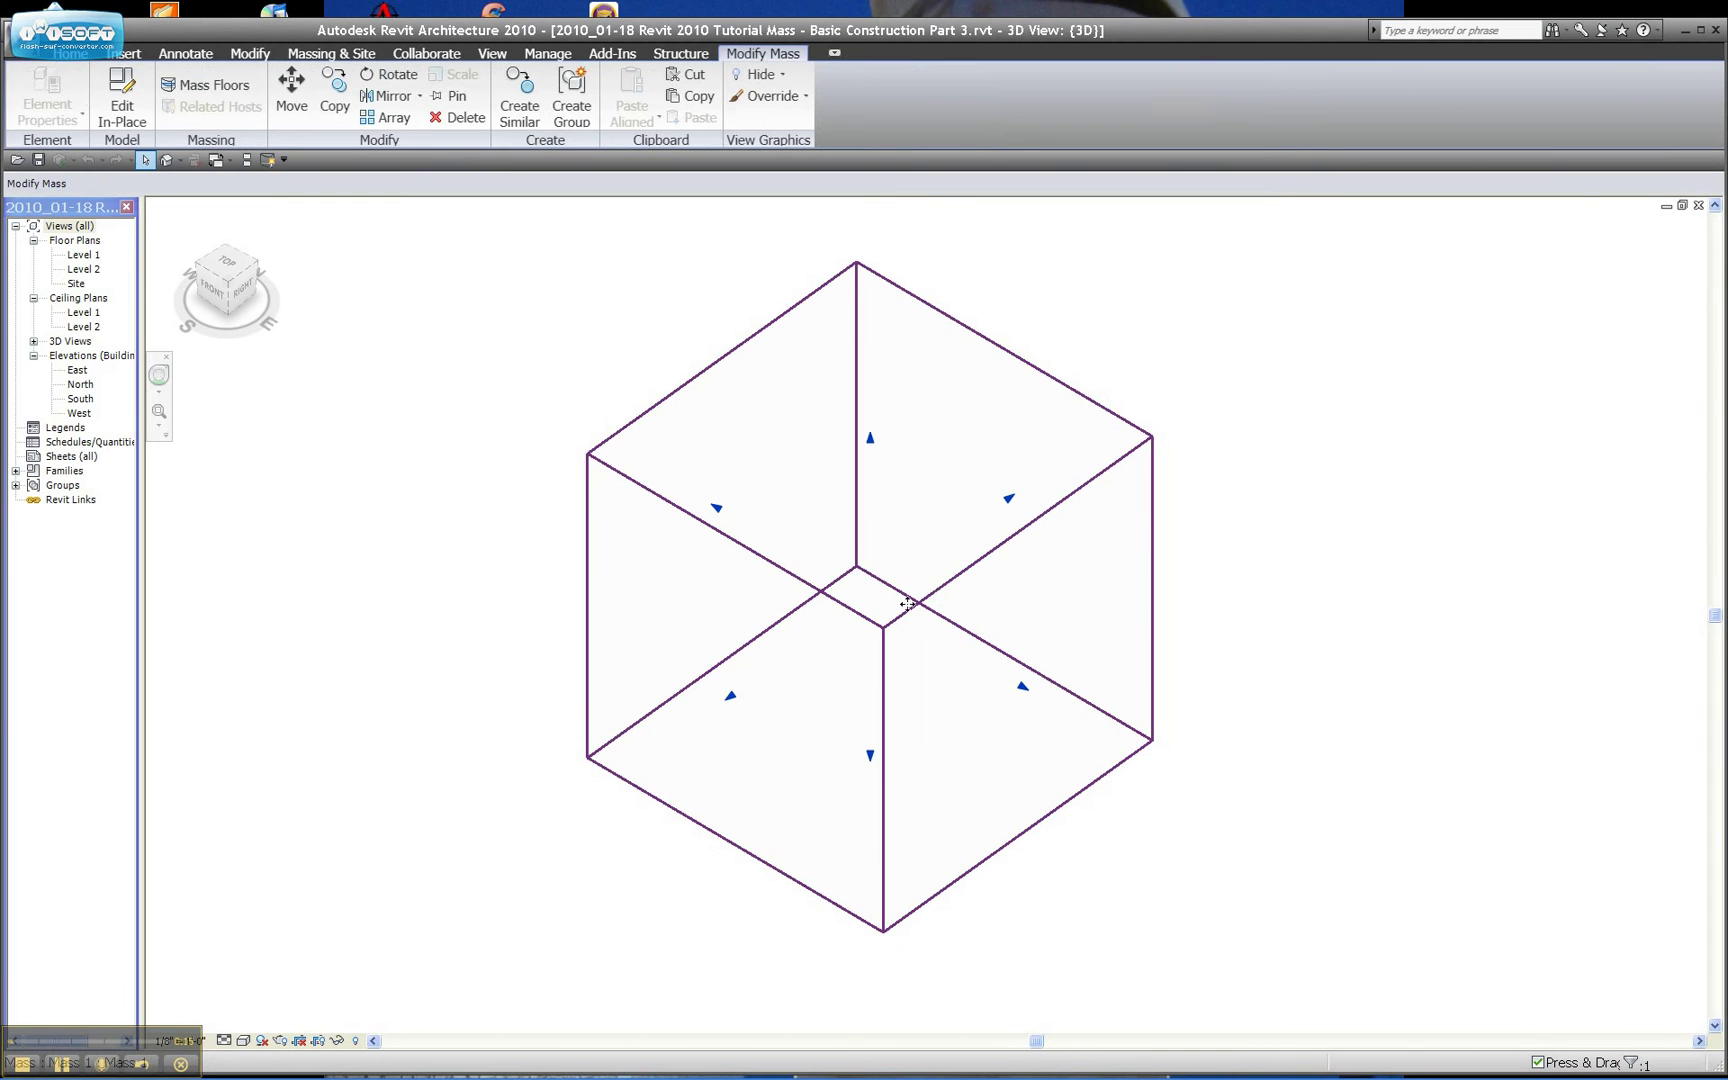
pyautogui.click(120, 95)
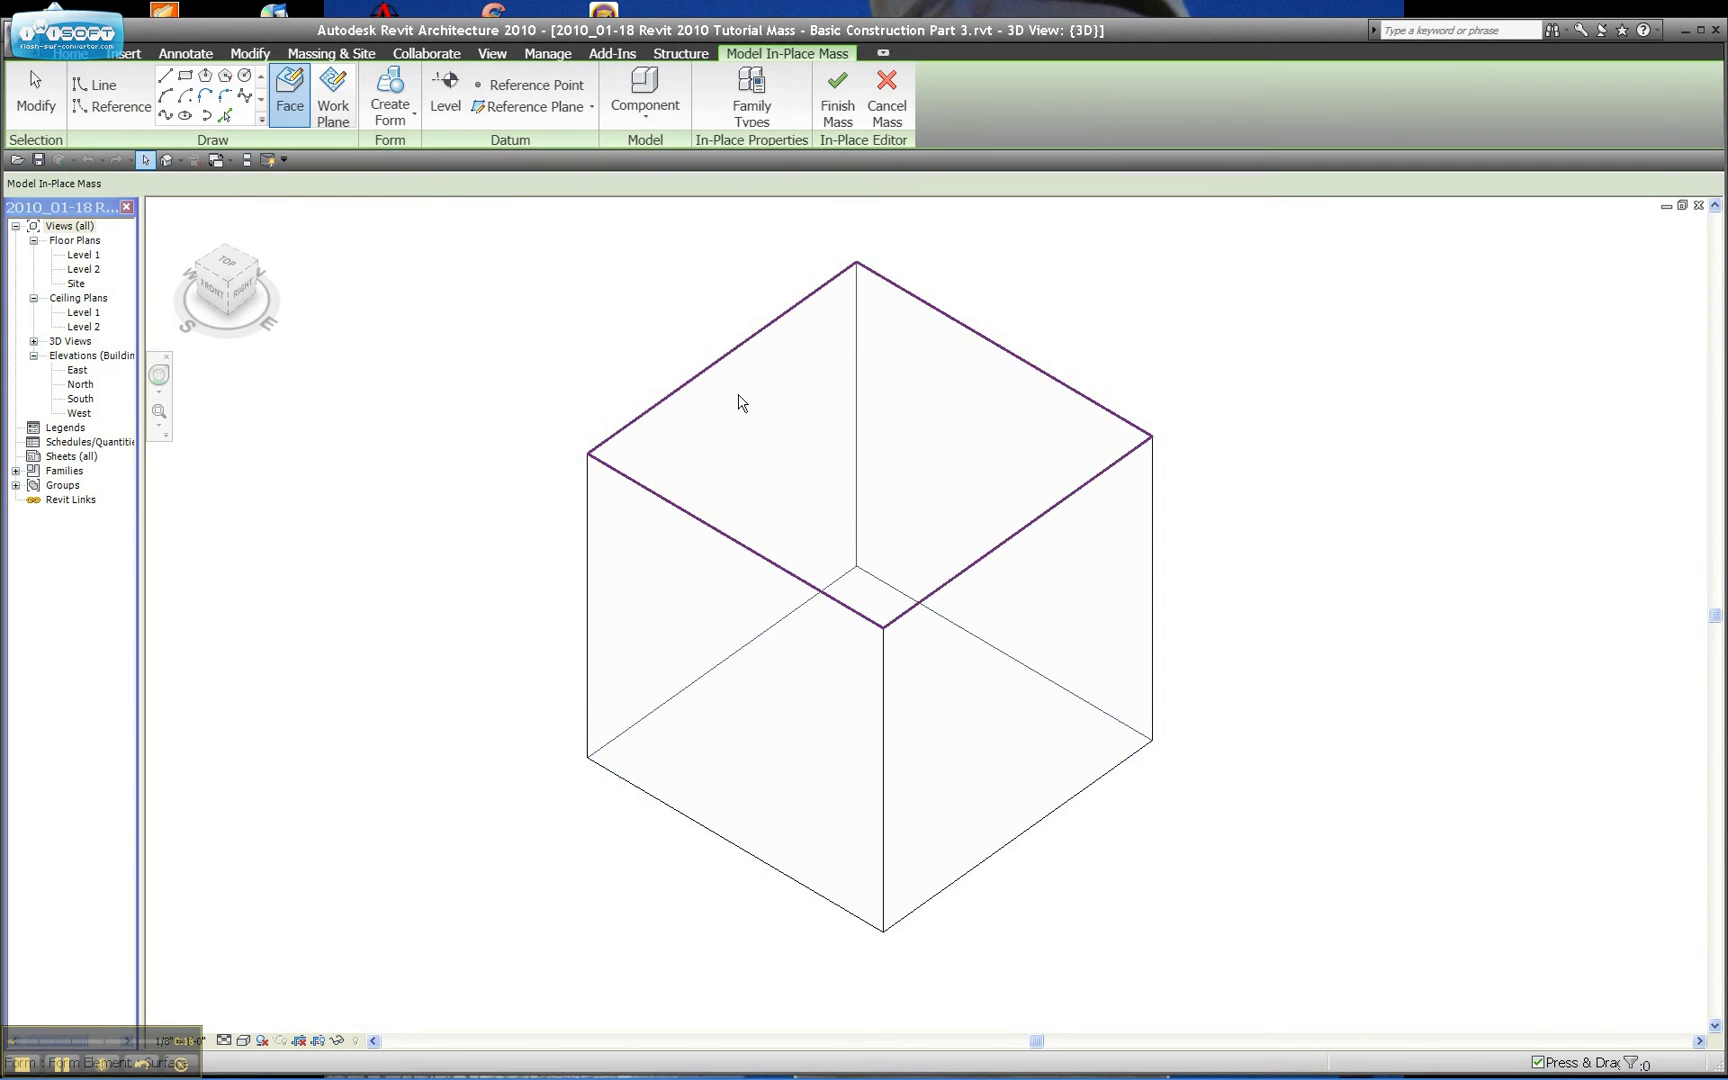
pyautogui.press('Escape')
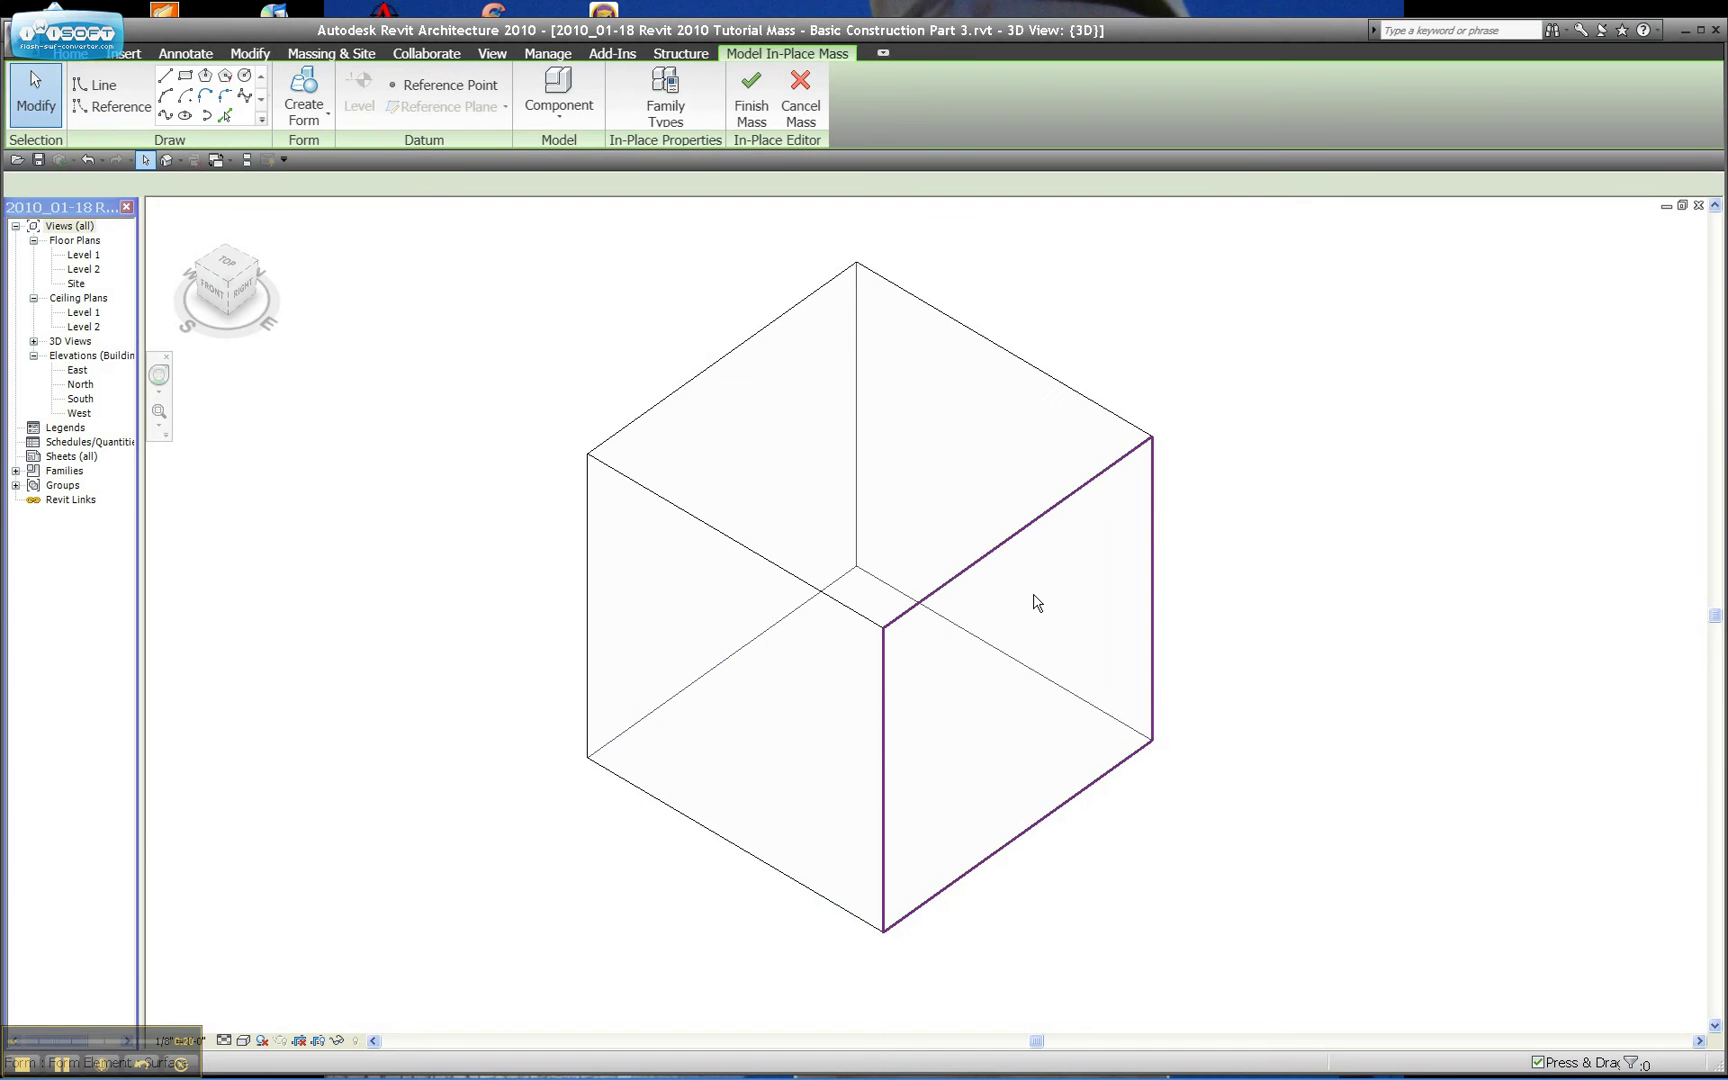
# Step: Delete the top edge of the box's right face to turn the box into a wedge
pyautogui.click(1032, 606)
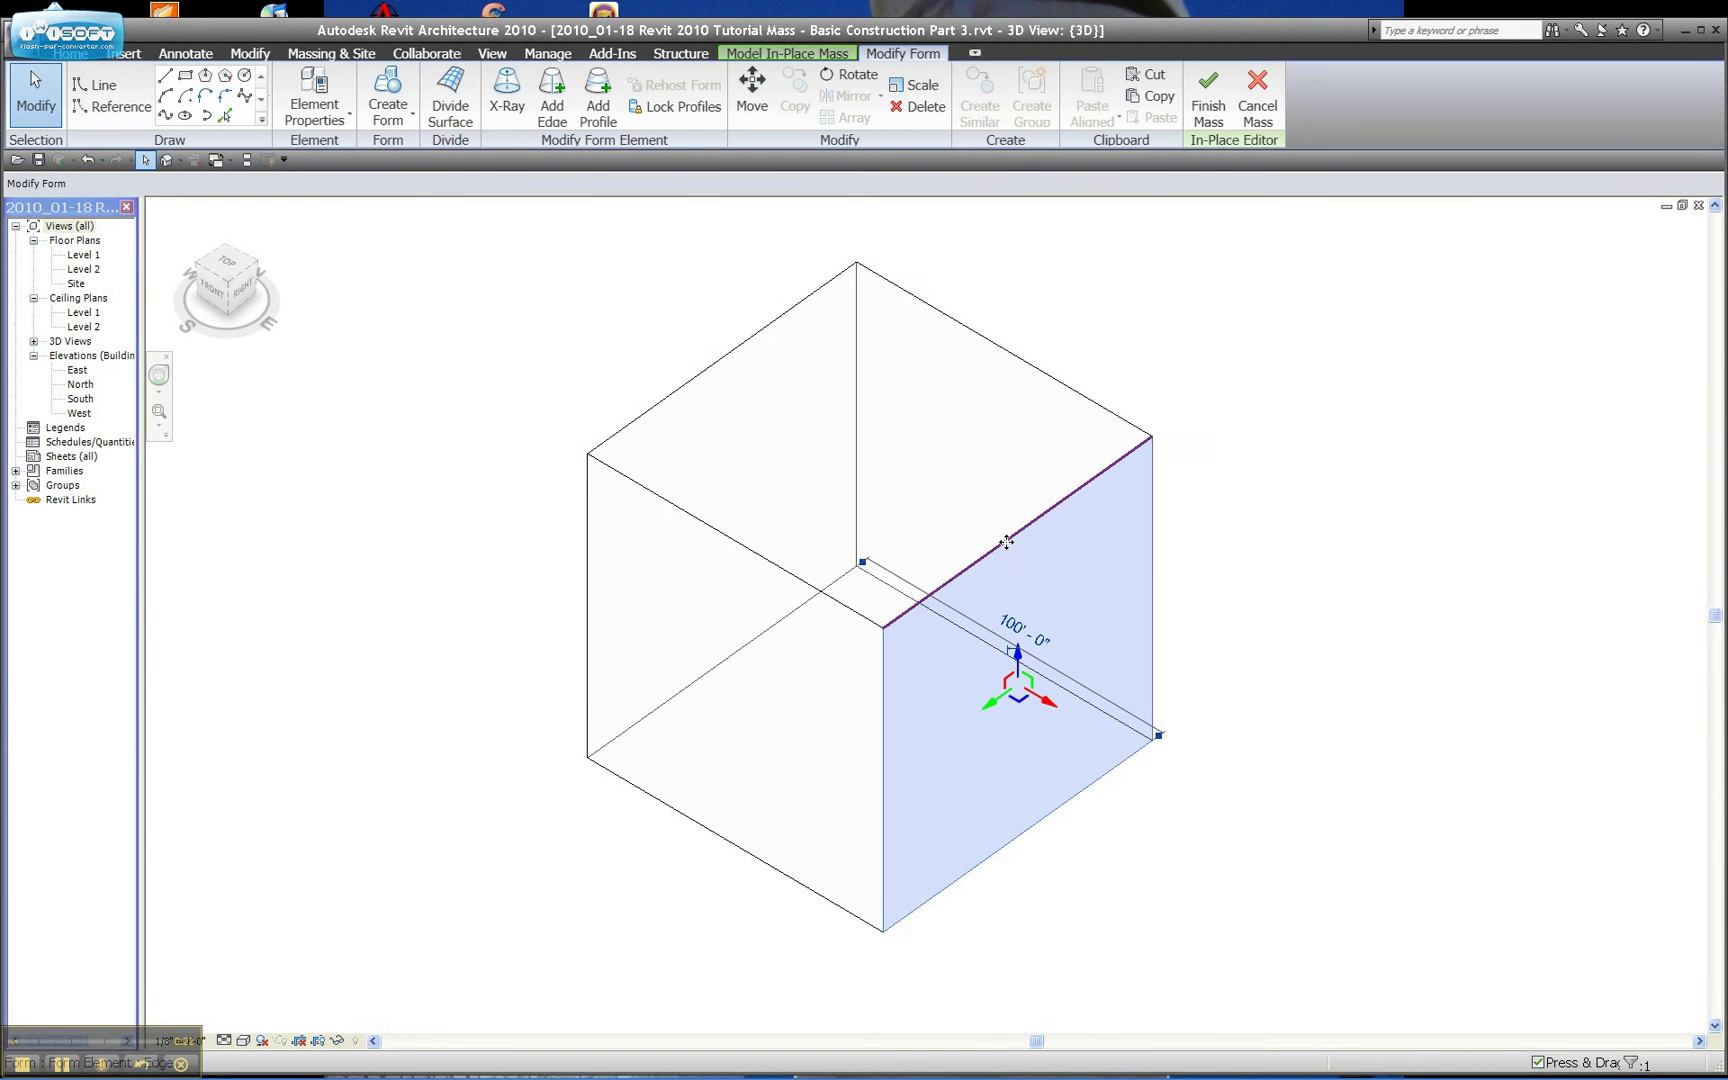
pyautogui.press('Tab')
pyautogui.press('Tab')
pyautogui.press('Tab')
pyautogui.press('Tab')
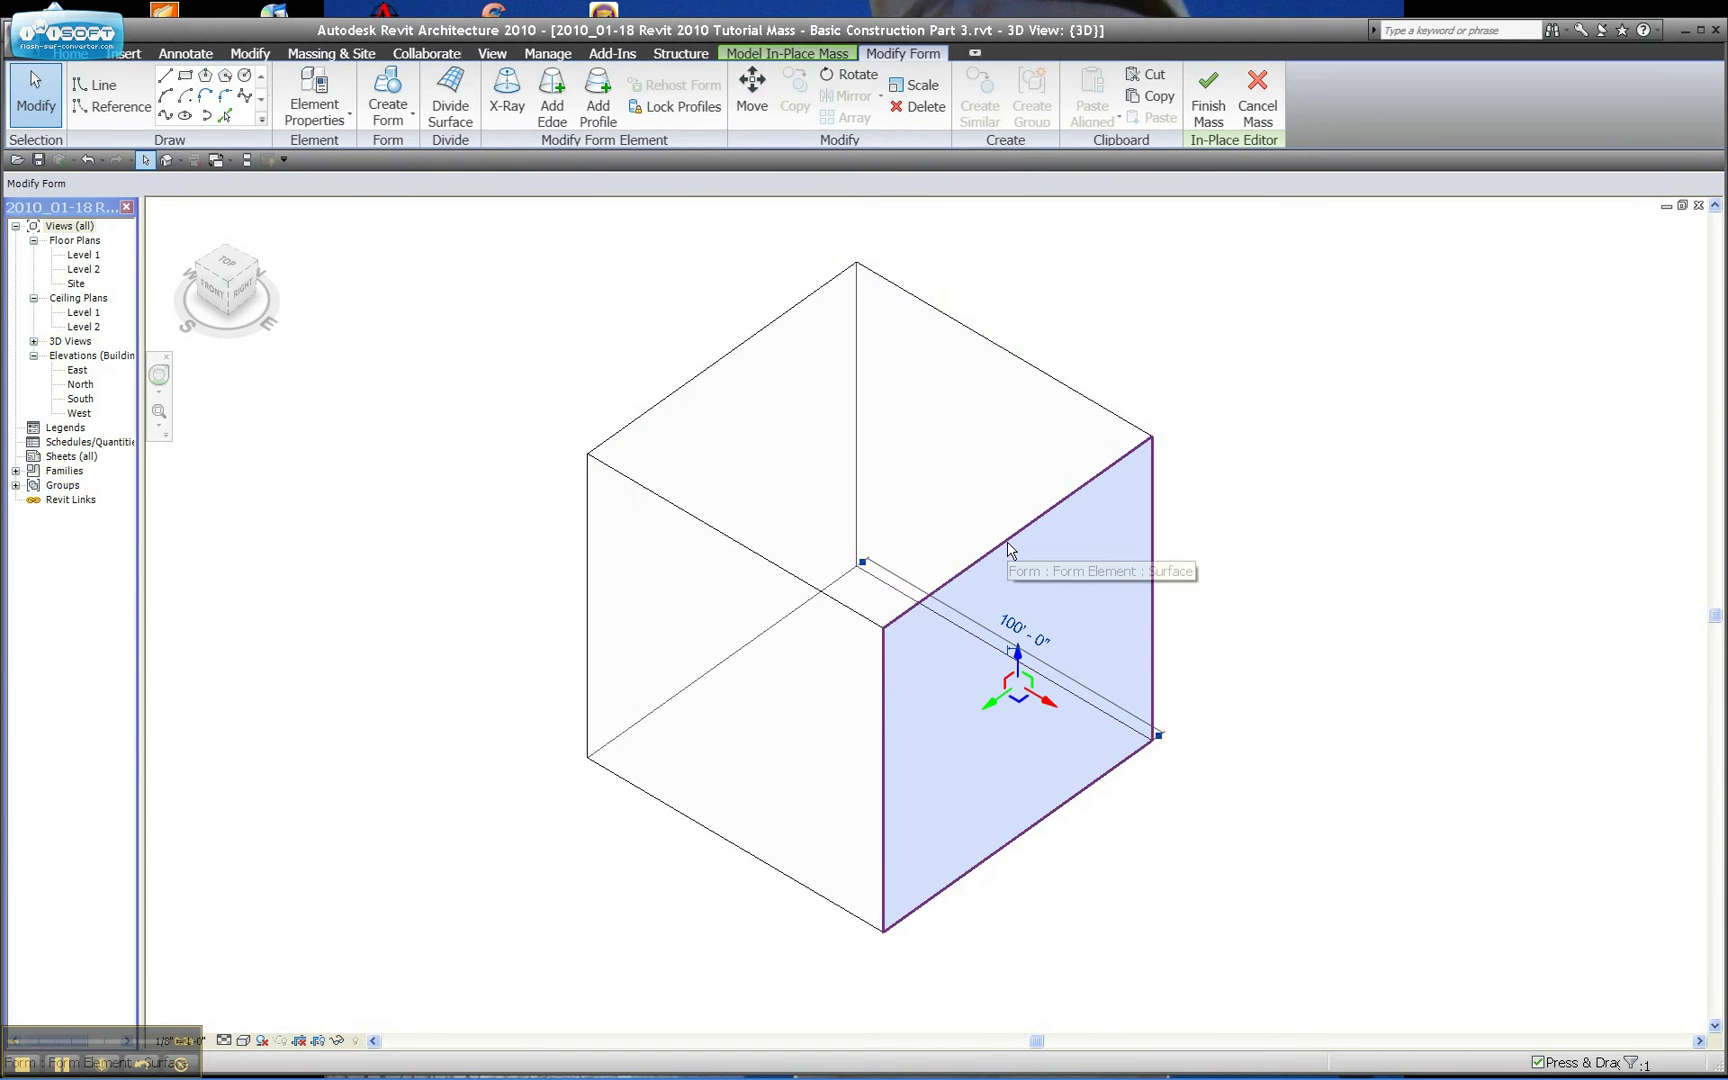
pyautogui.click(1008, 543)
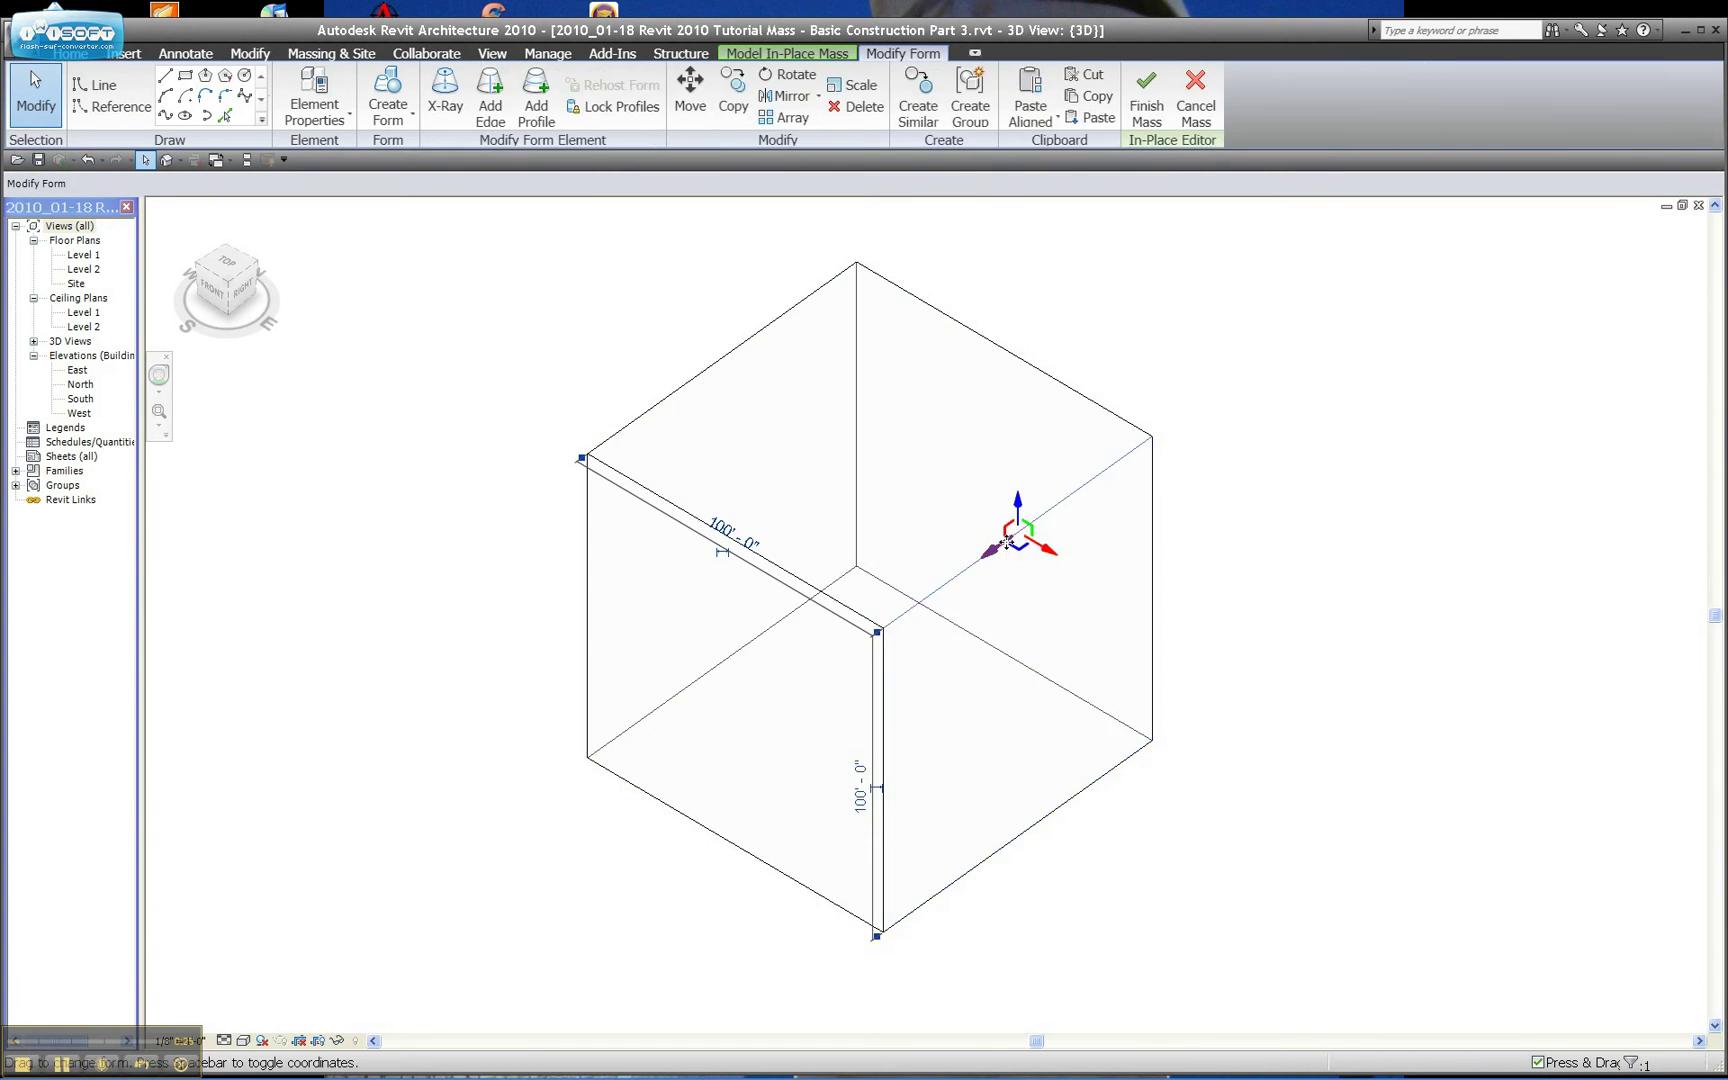
pyautogui.press('Delete')
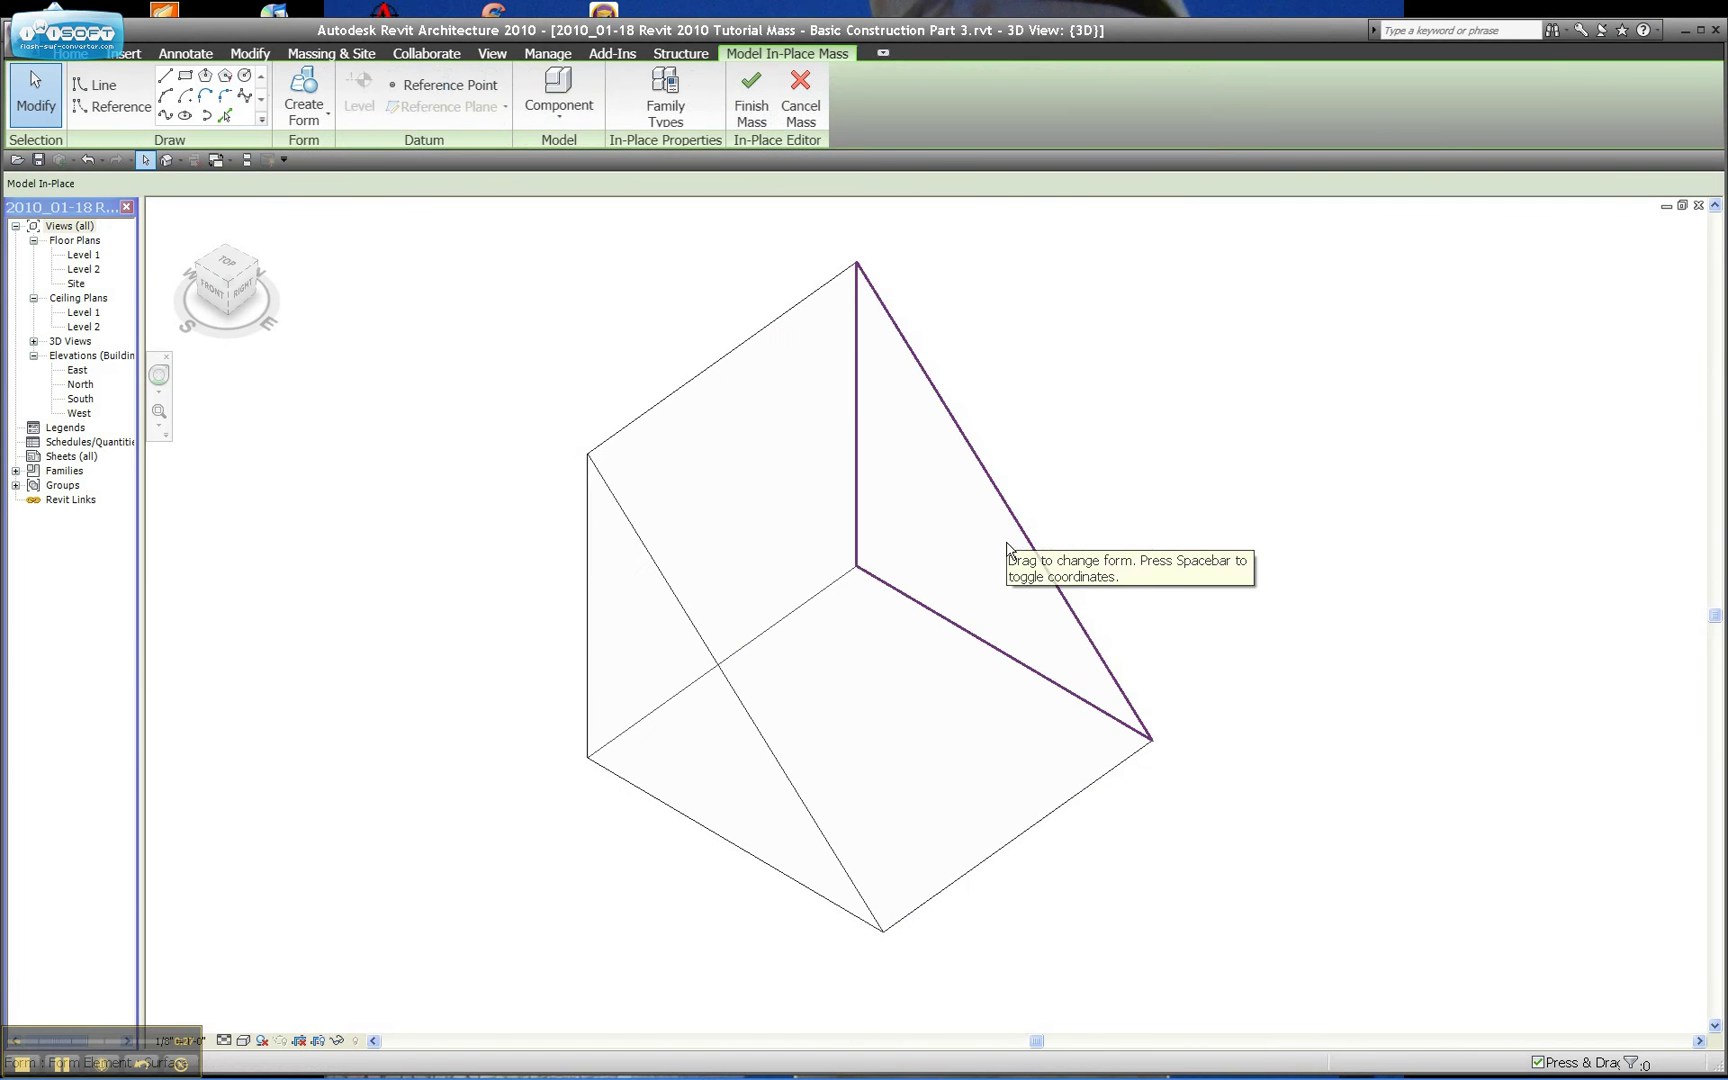
# Step: Delete the wedge's remaining top edge to reduce the form to its flat base face
pyautogui.click(655, 410)
pyautogui.press('Escape')
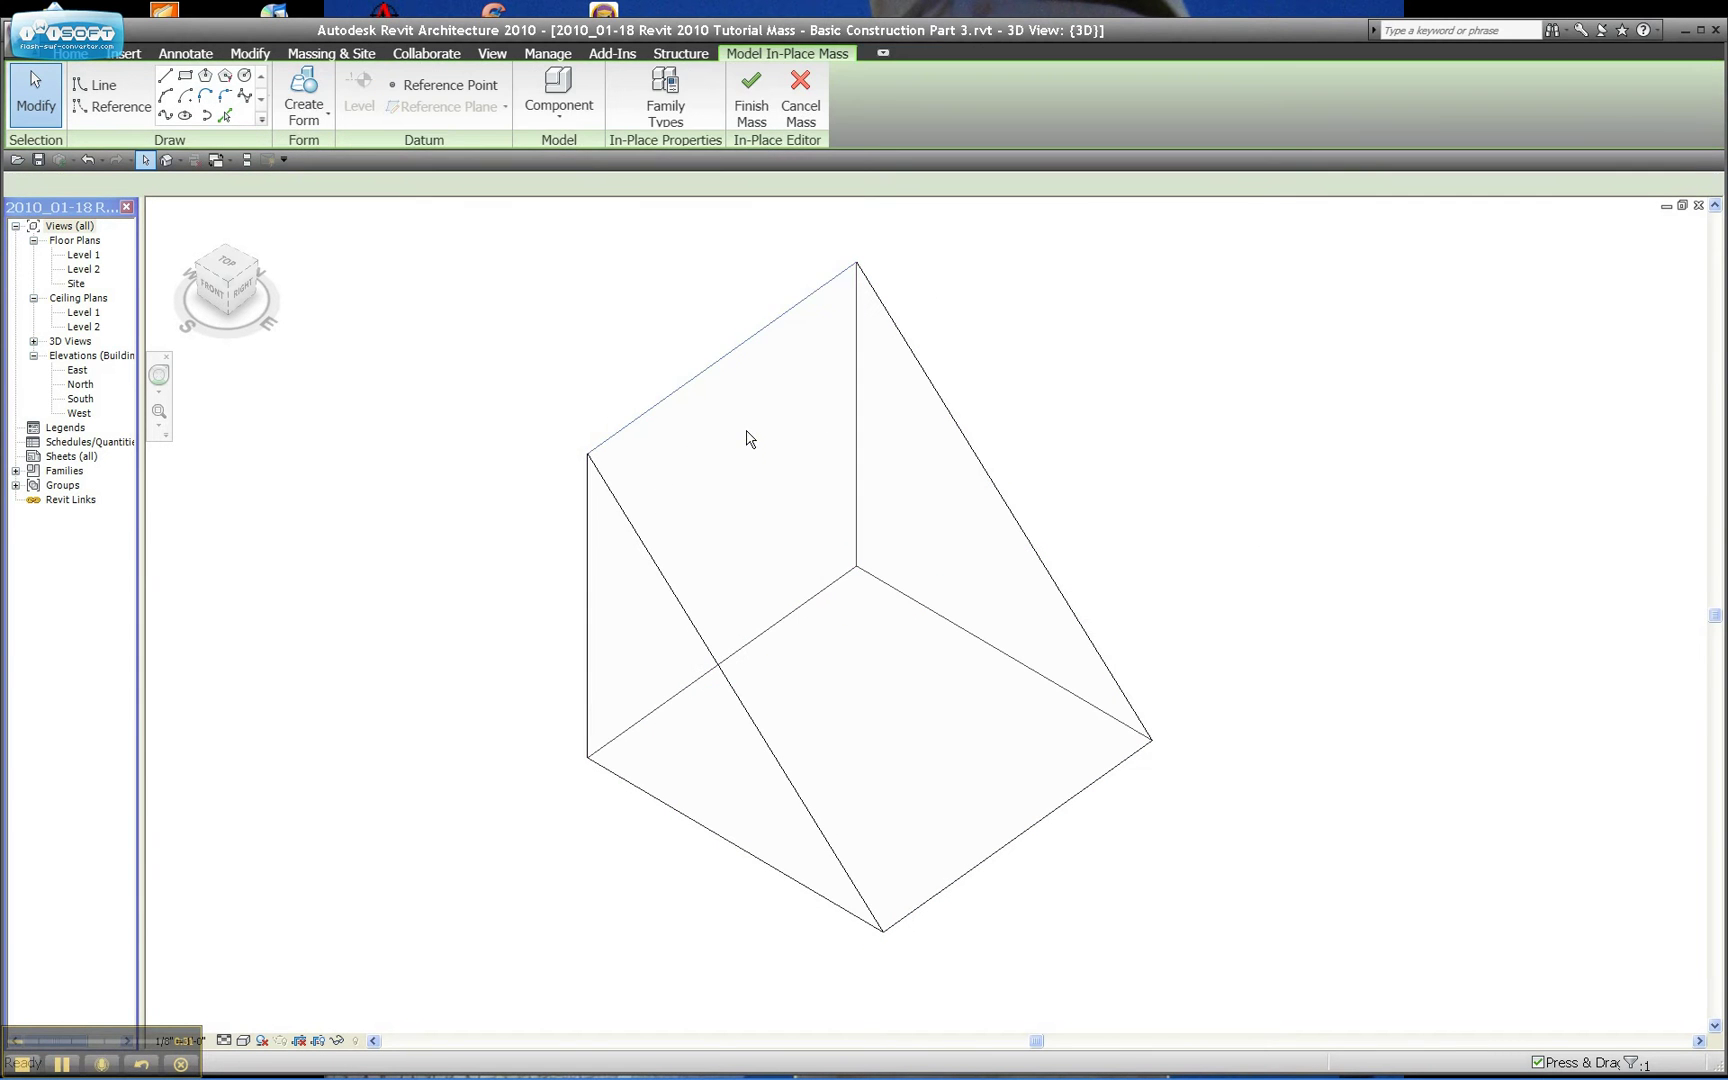
pyautogui.press('Delete')
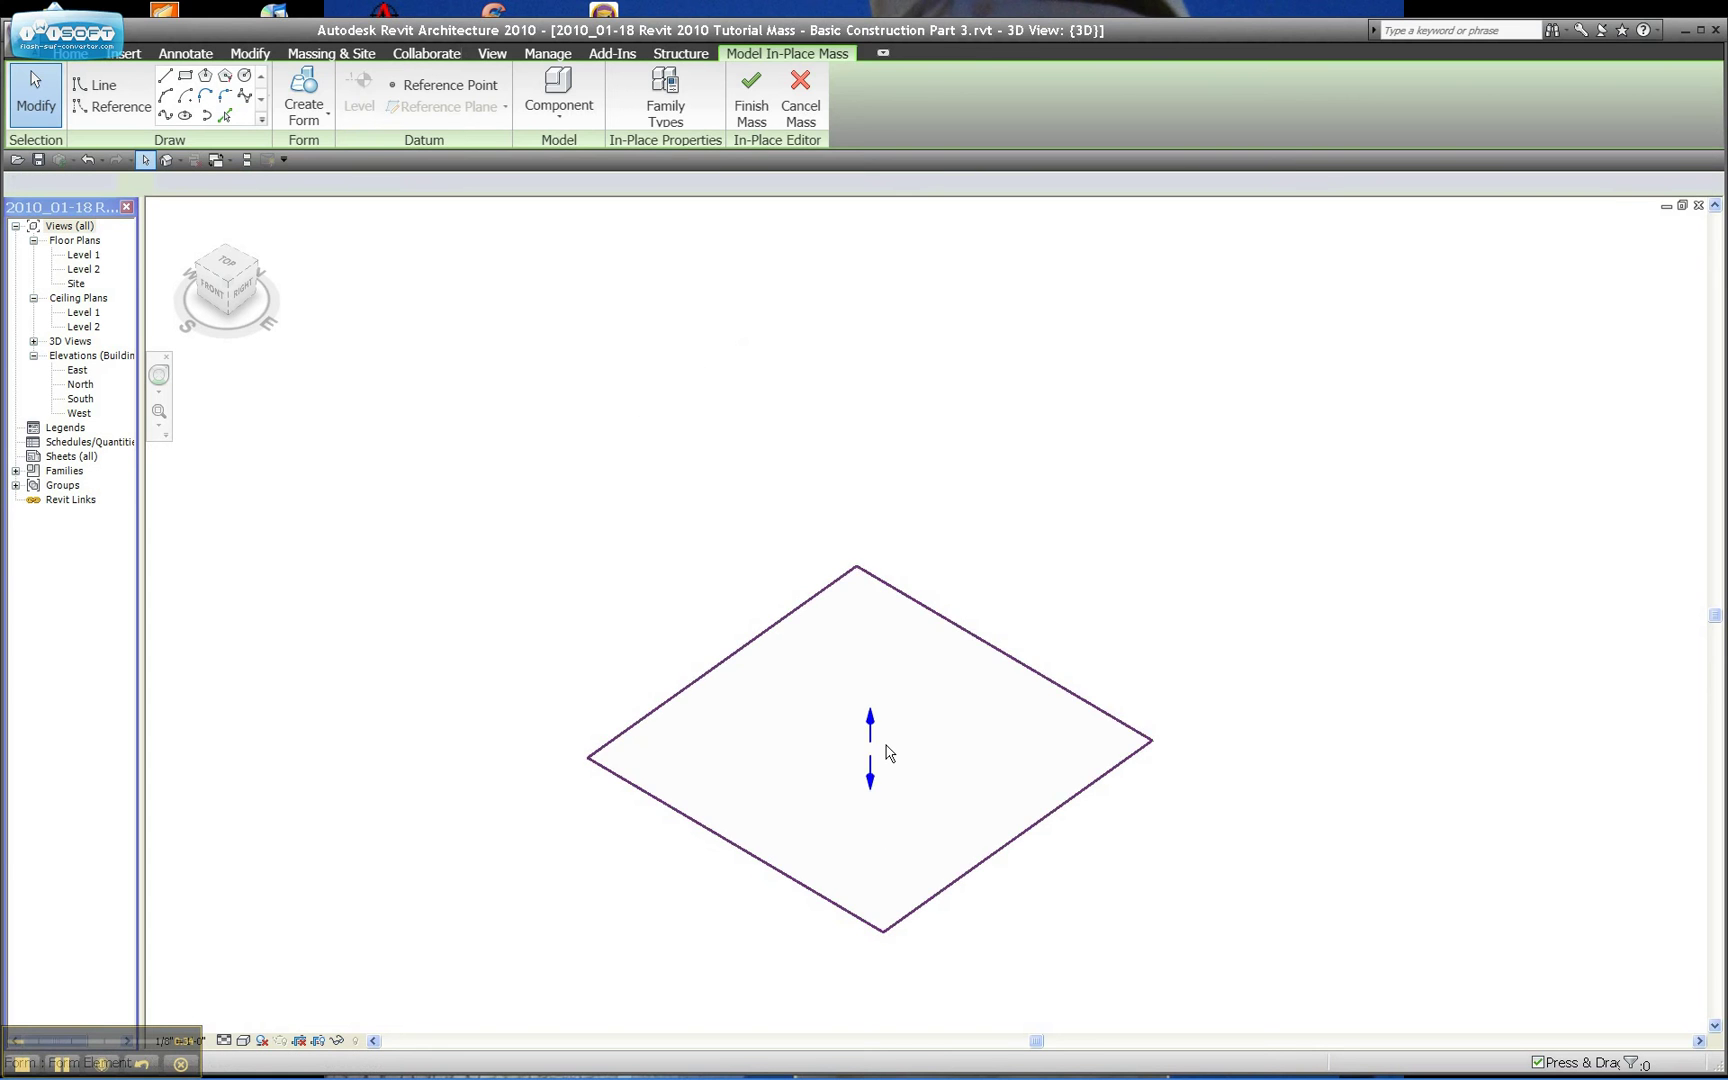
# Step: Pull the flat base face upward into a box and set its height to 100'
pyautogui.click(888, 752)
pyautogui.moveTo(870, 702); pyautogui.dragTo(897, 404)
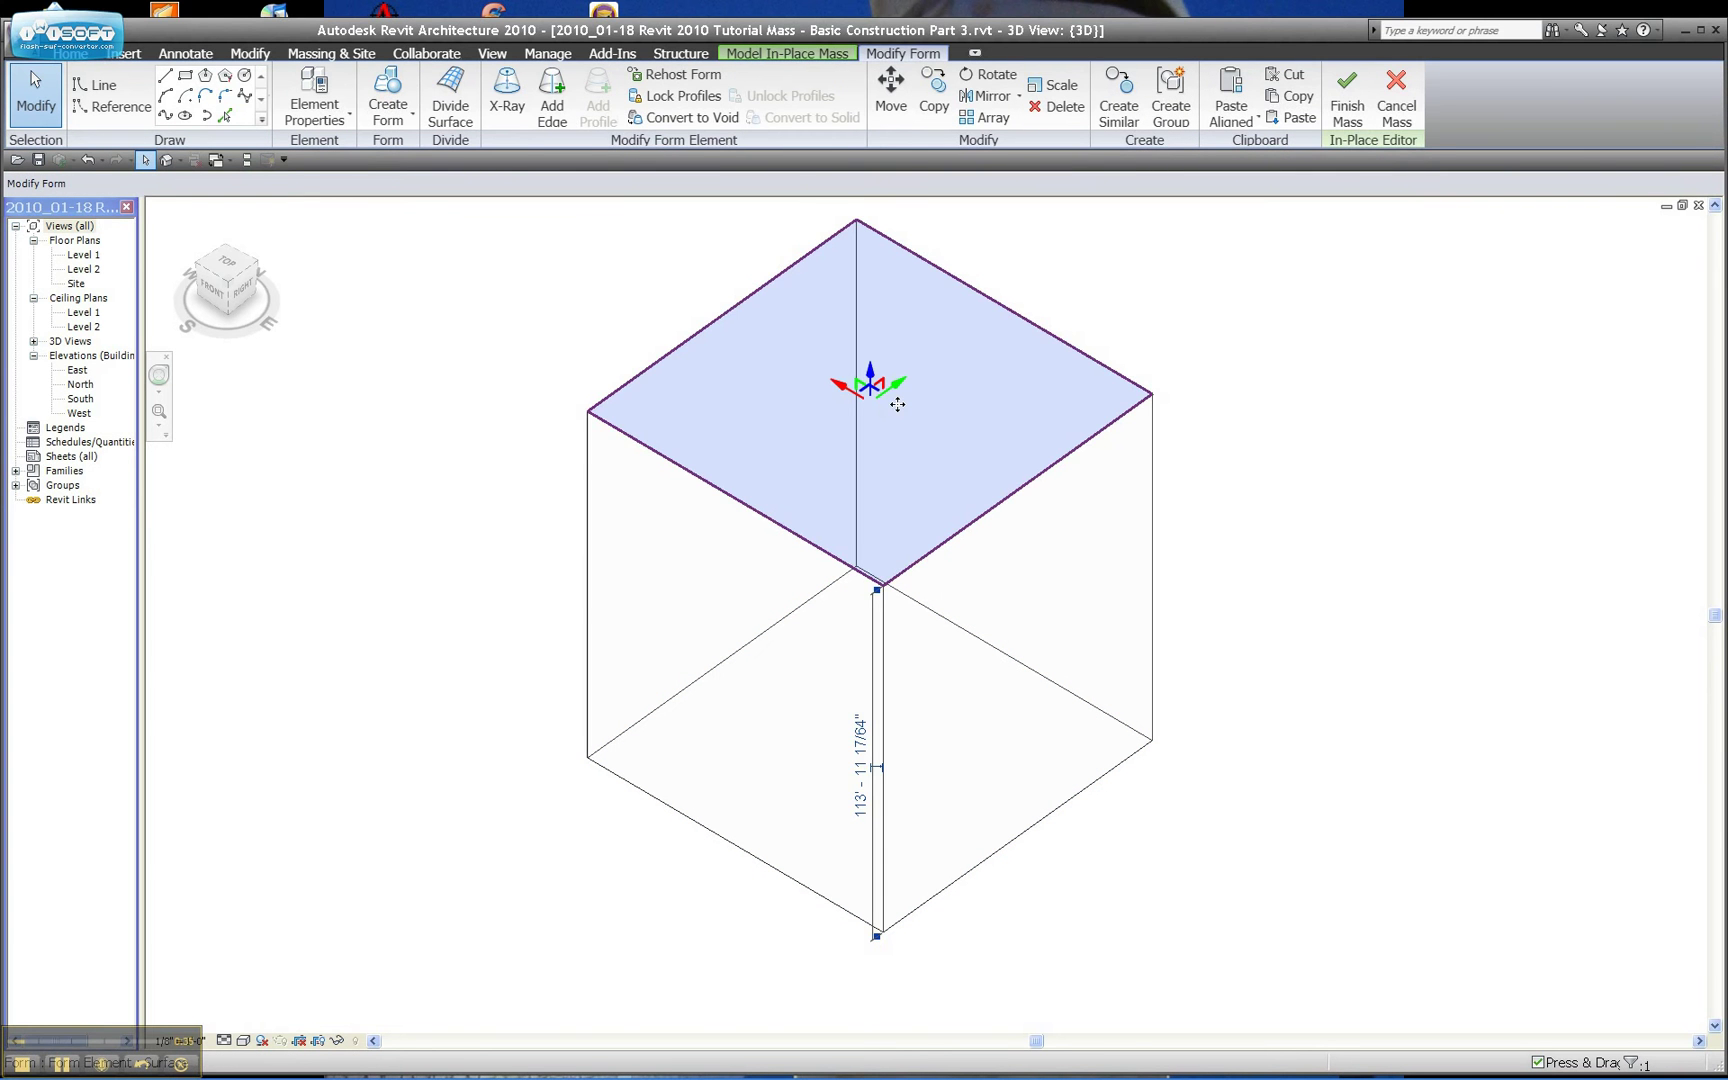
pyautogui.click(860, 766)
pyautogui.write('100')
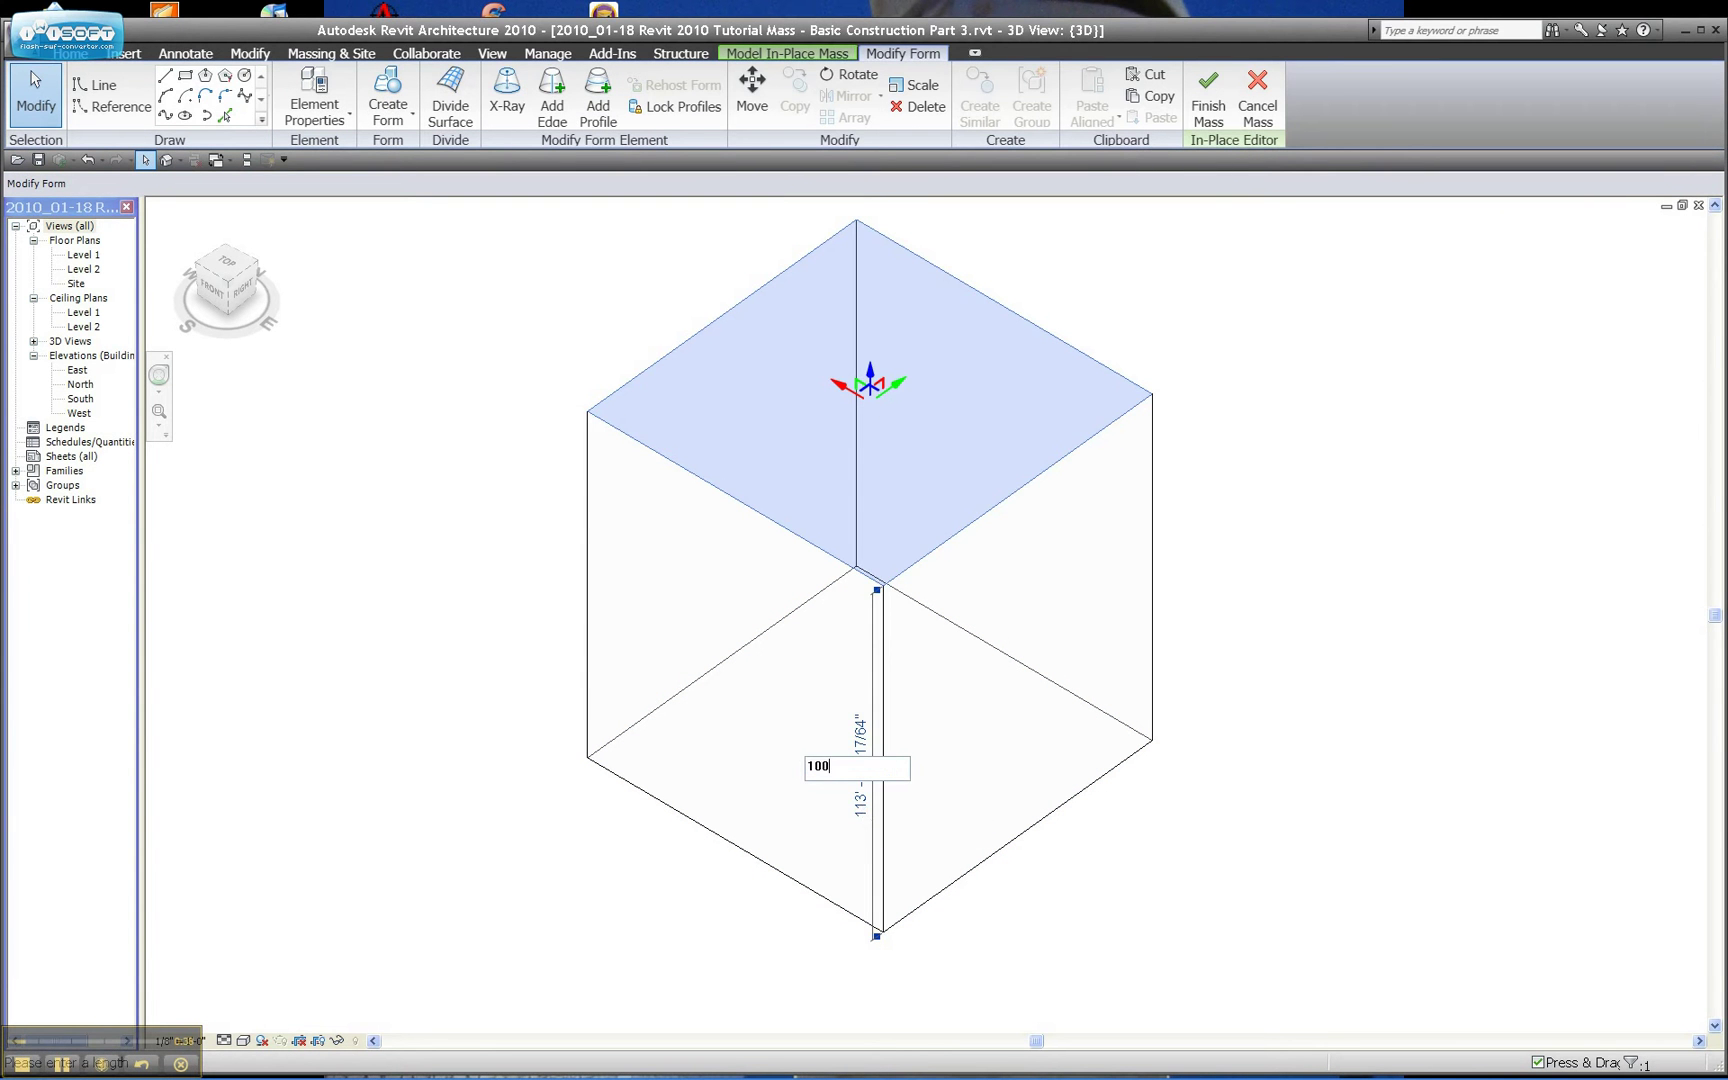
pyautogui.write("'")
pyautogui.press('Return')
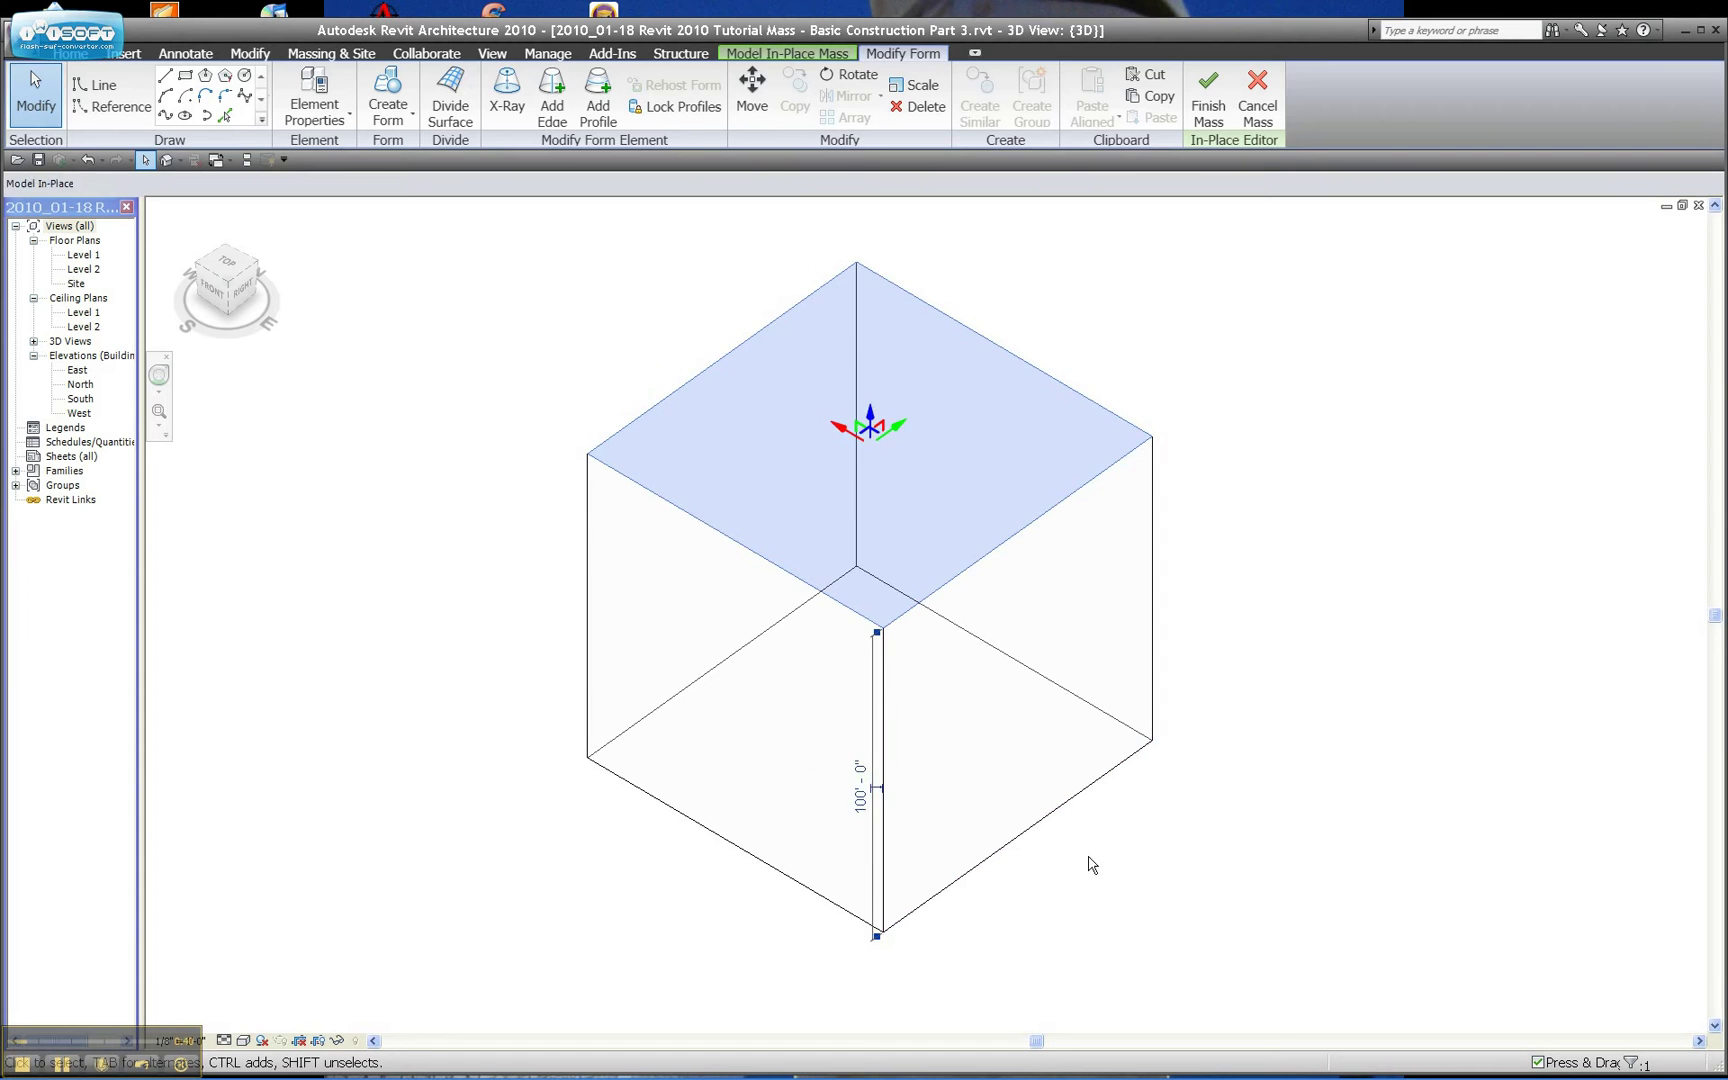
pyautogui.click(1077, 855)
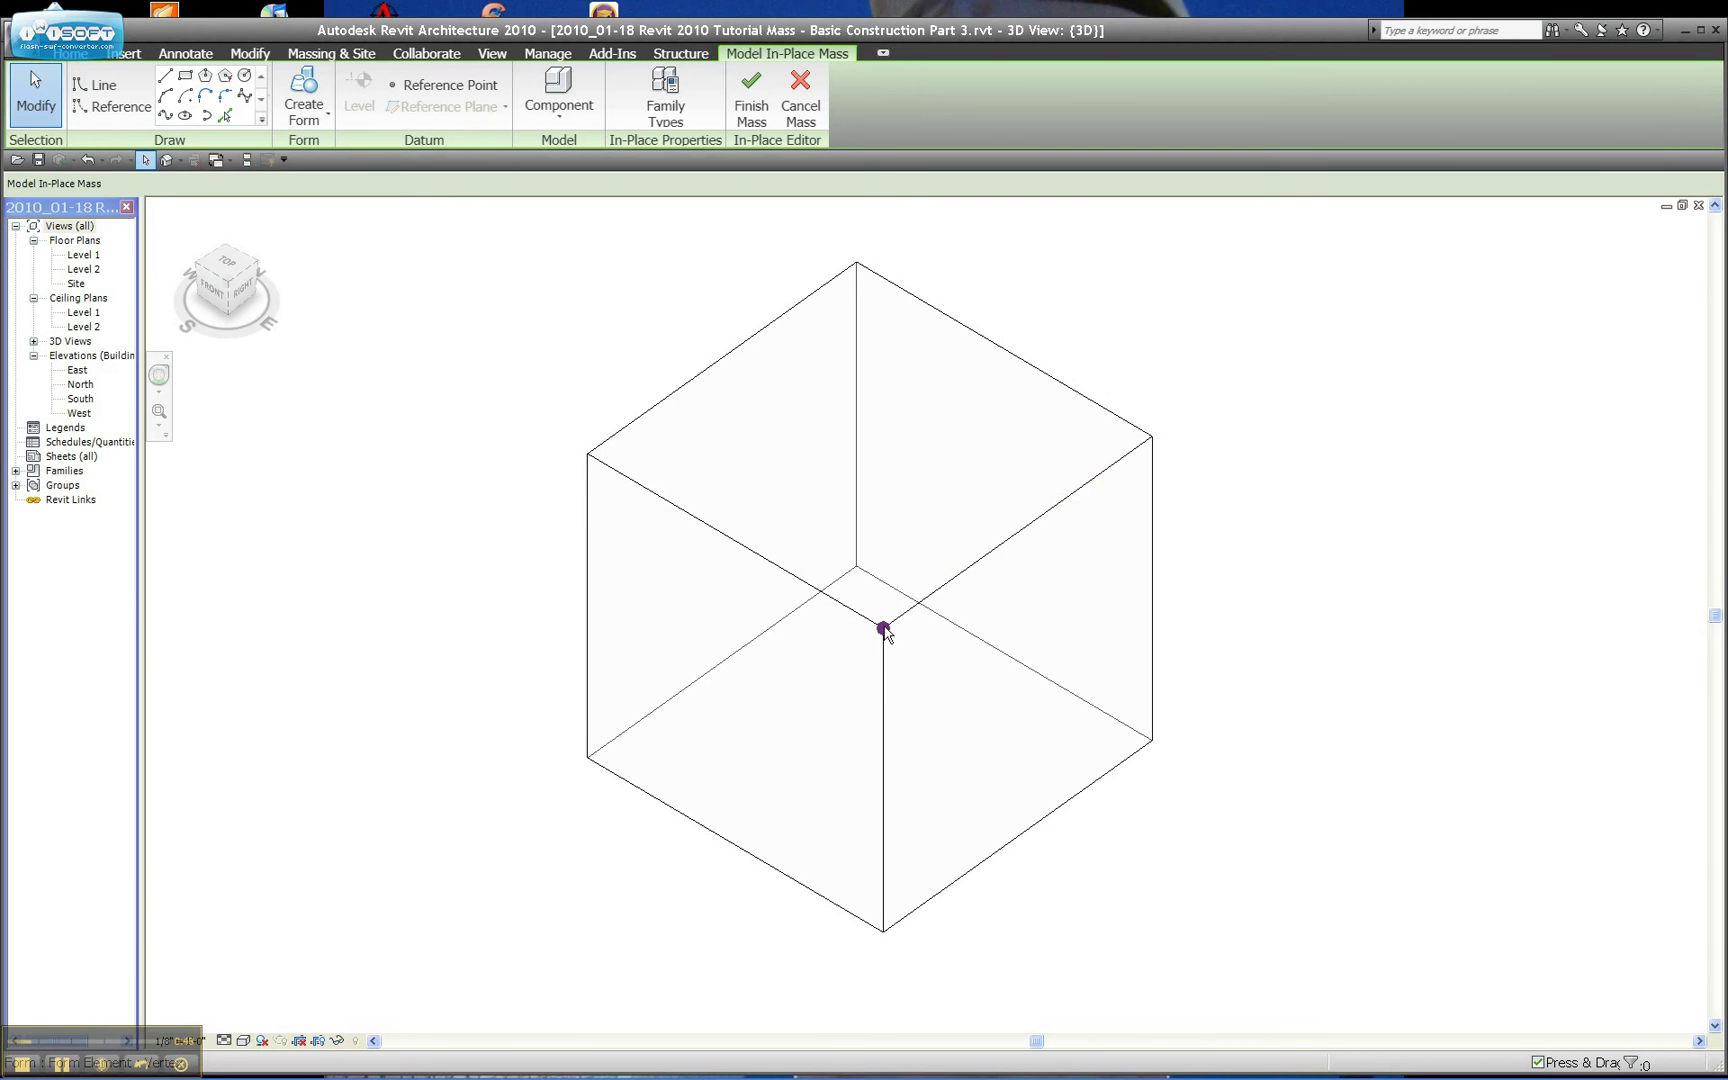
# Step: Try sliding the top edge of the box's right face horizontally inward, and undo the move
pyautogui.click(986, 573)
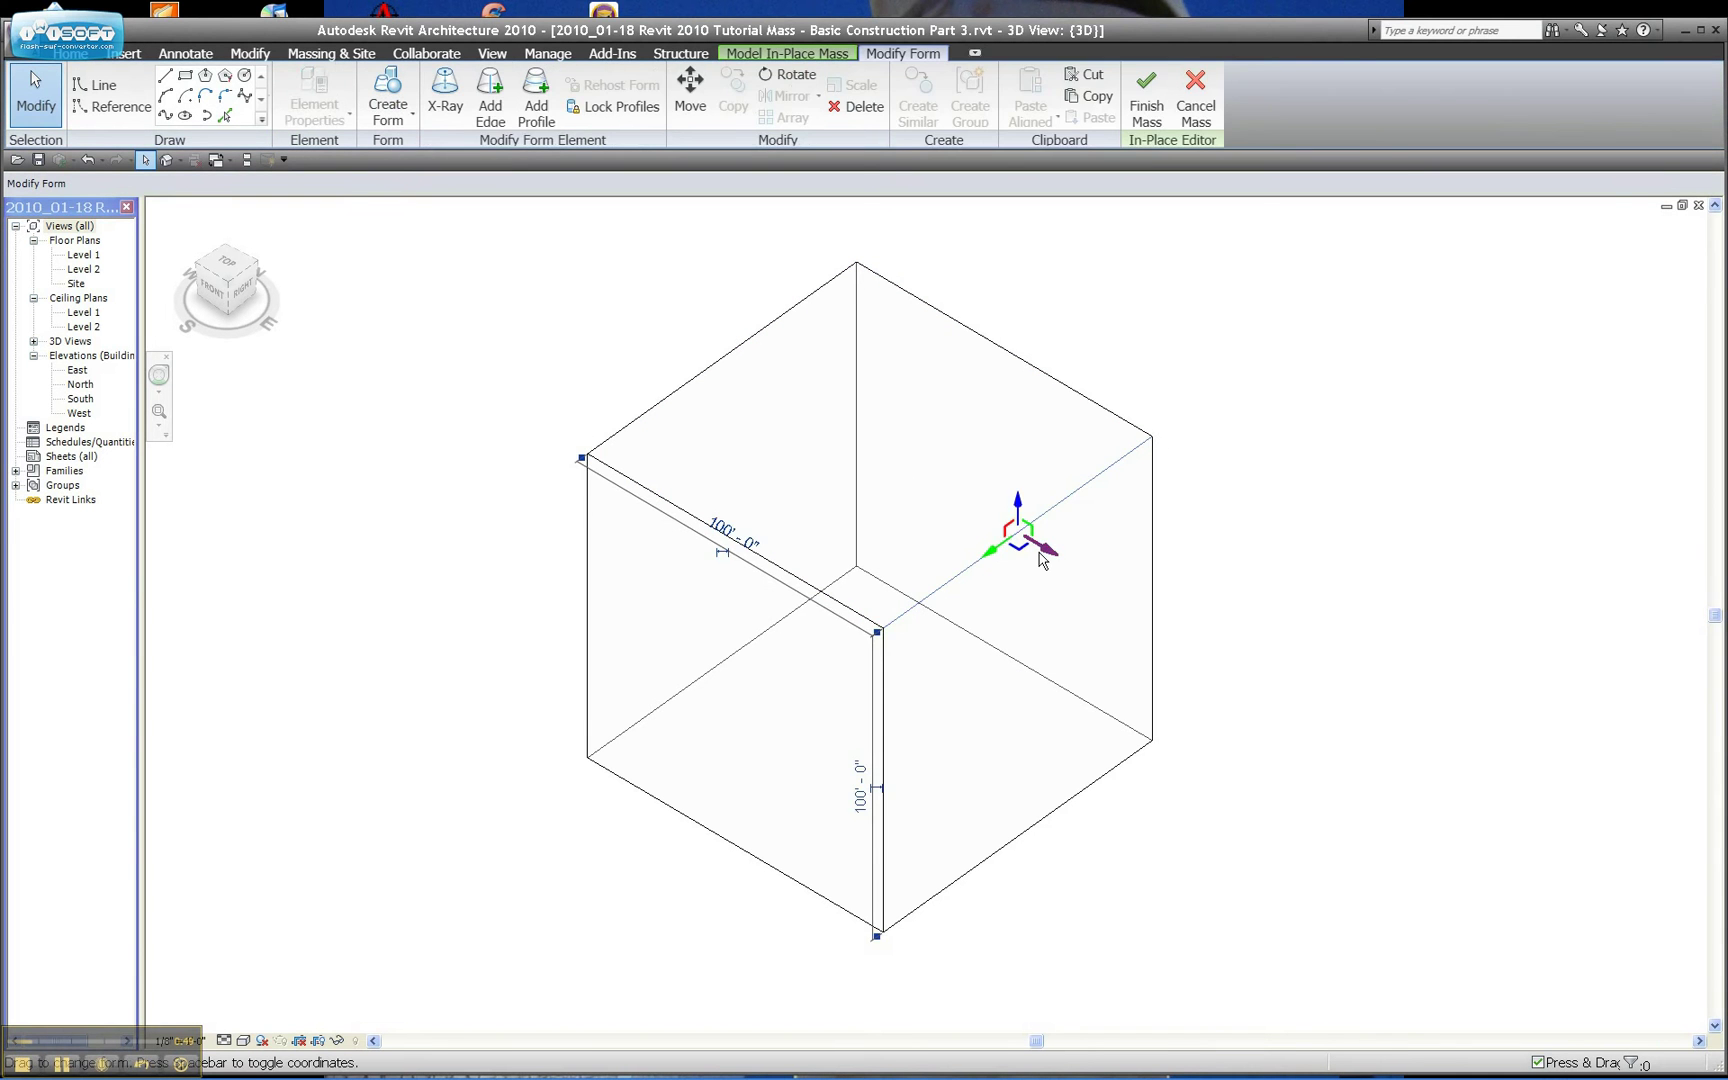
pyautogui.moveTo(1040, 560); pyautogui.dragTo(985, 515)
pyautogui.hotkey('ctrl', 'z')
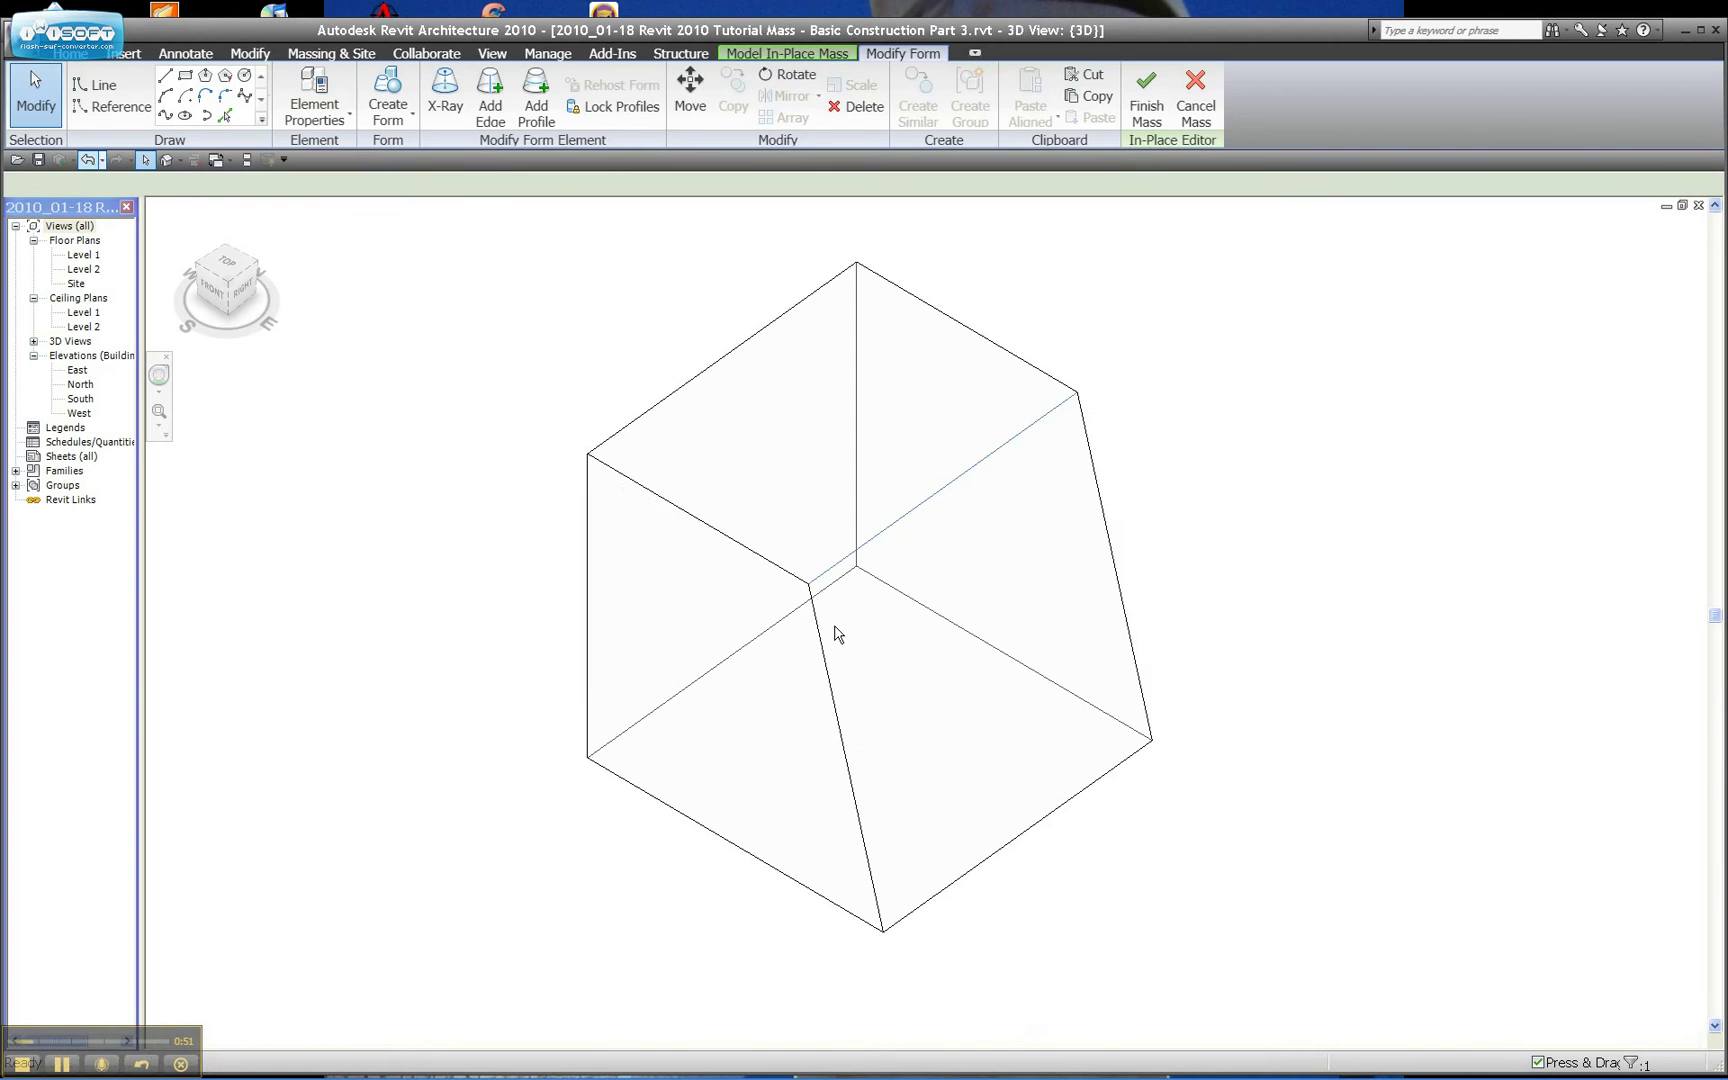
pyautogui.hotkey('ctrl', 'z')
# Step: Try moving the nearest top corner along the front edge to about 68' from the adjacent corner, and undo it
pyautogui.click(886, 628)
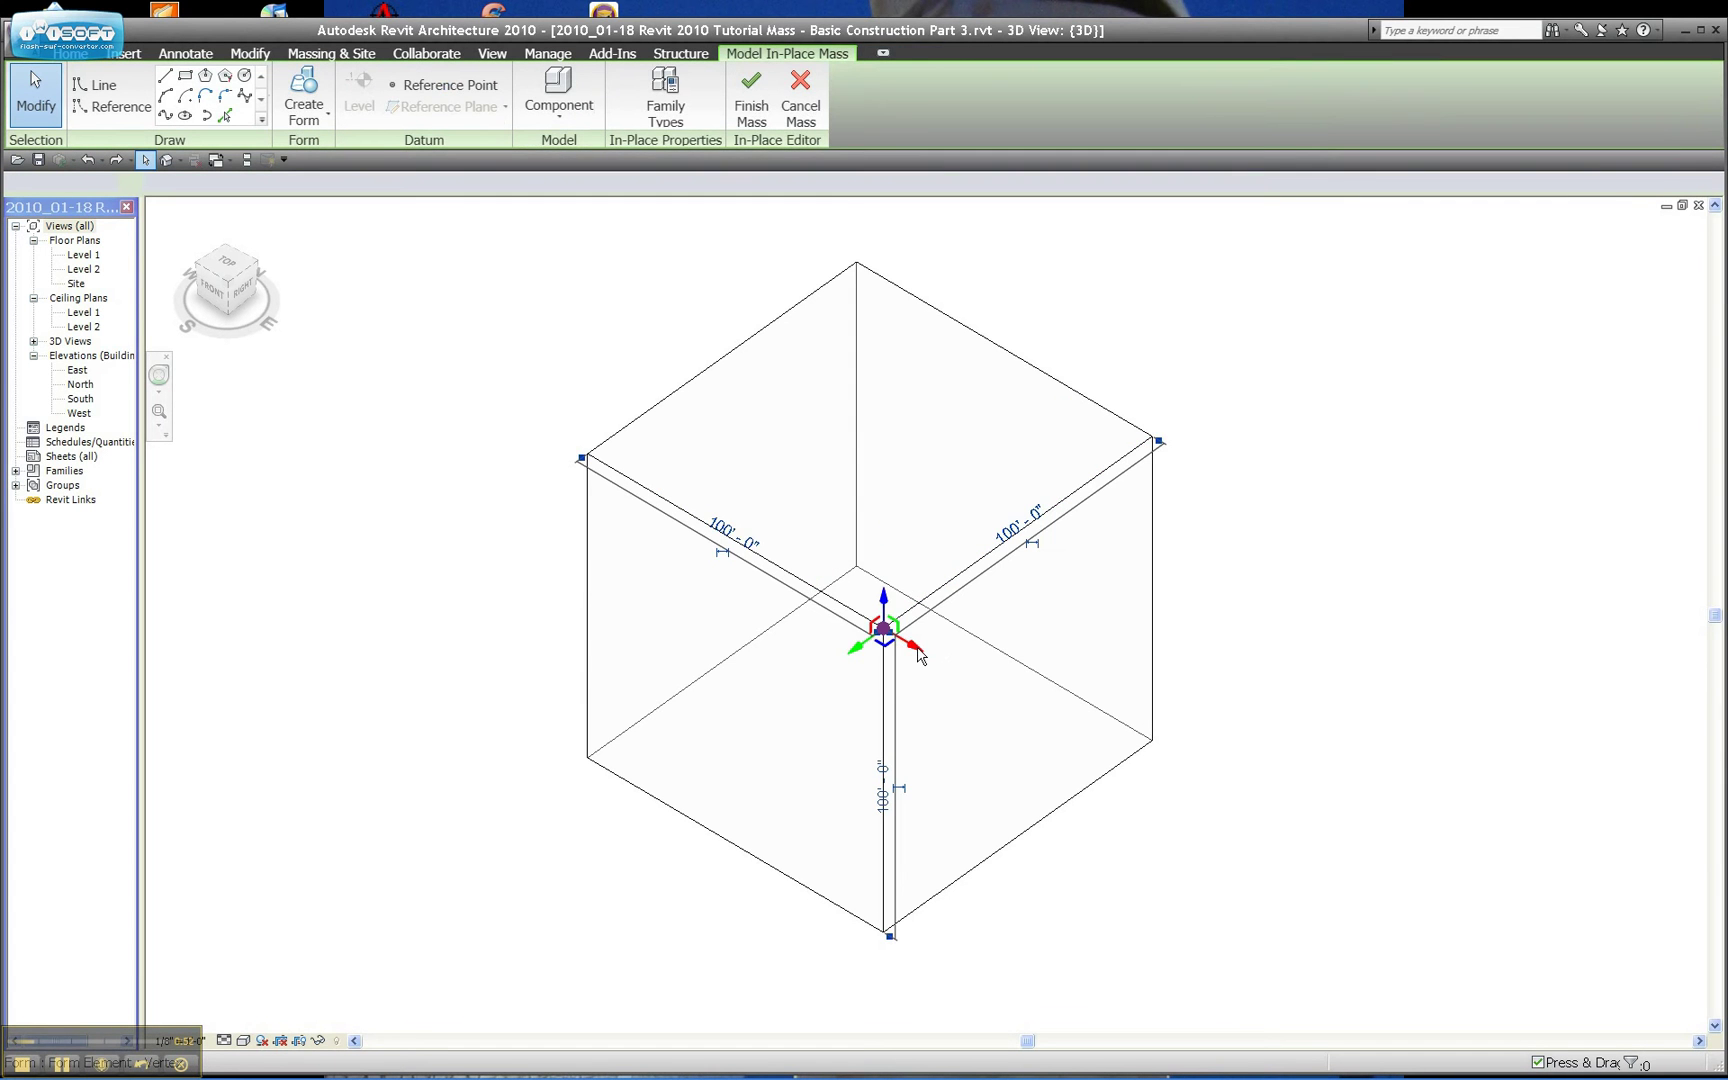
pyautogui.moveTo(918, 652); pyautogui.dragTo(818, 590)
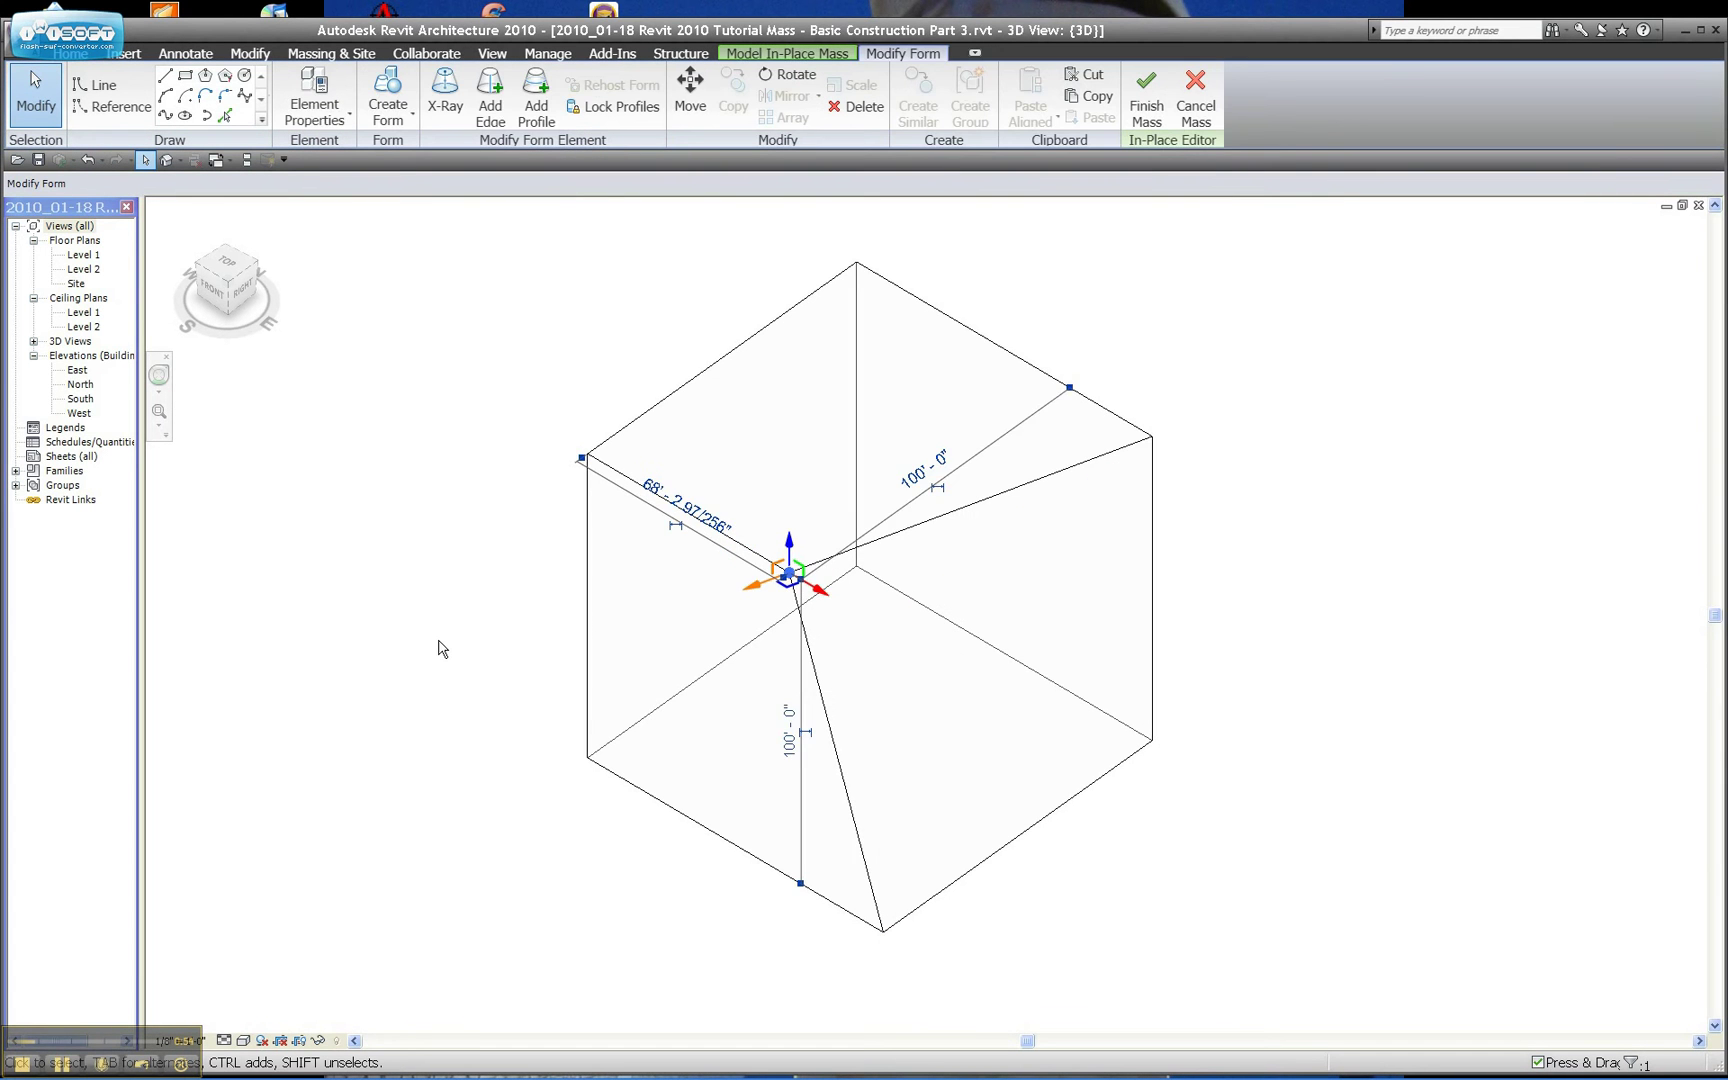
pyautogui.click(442, 649)
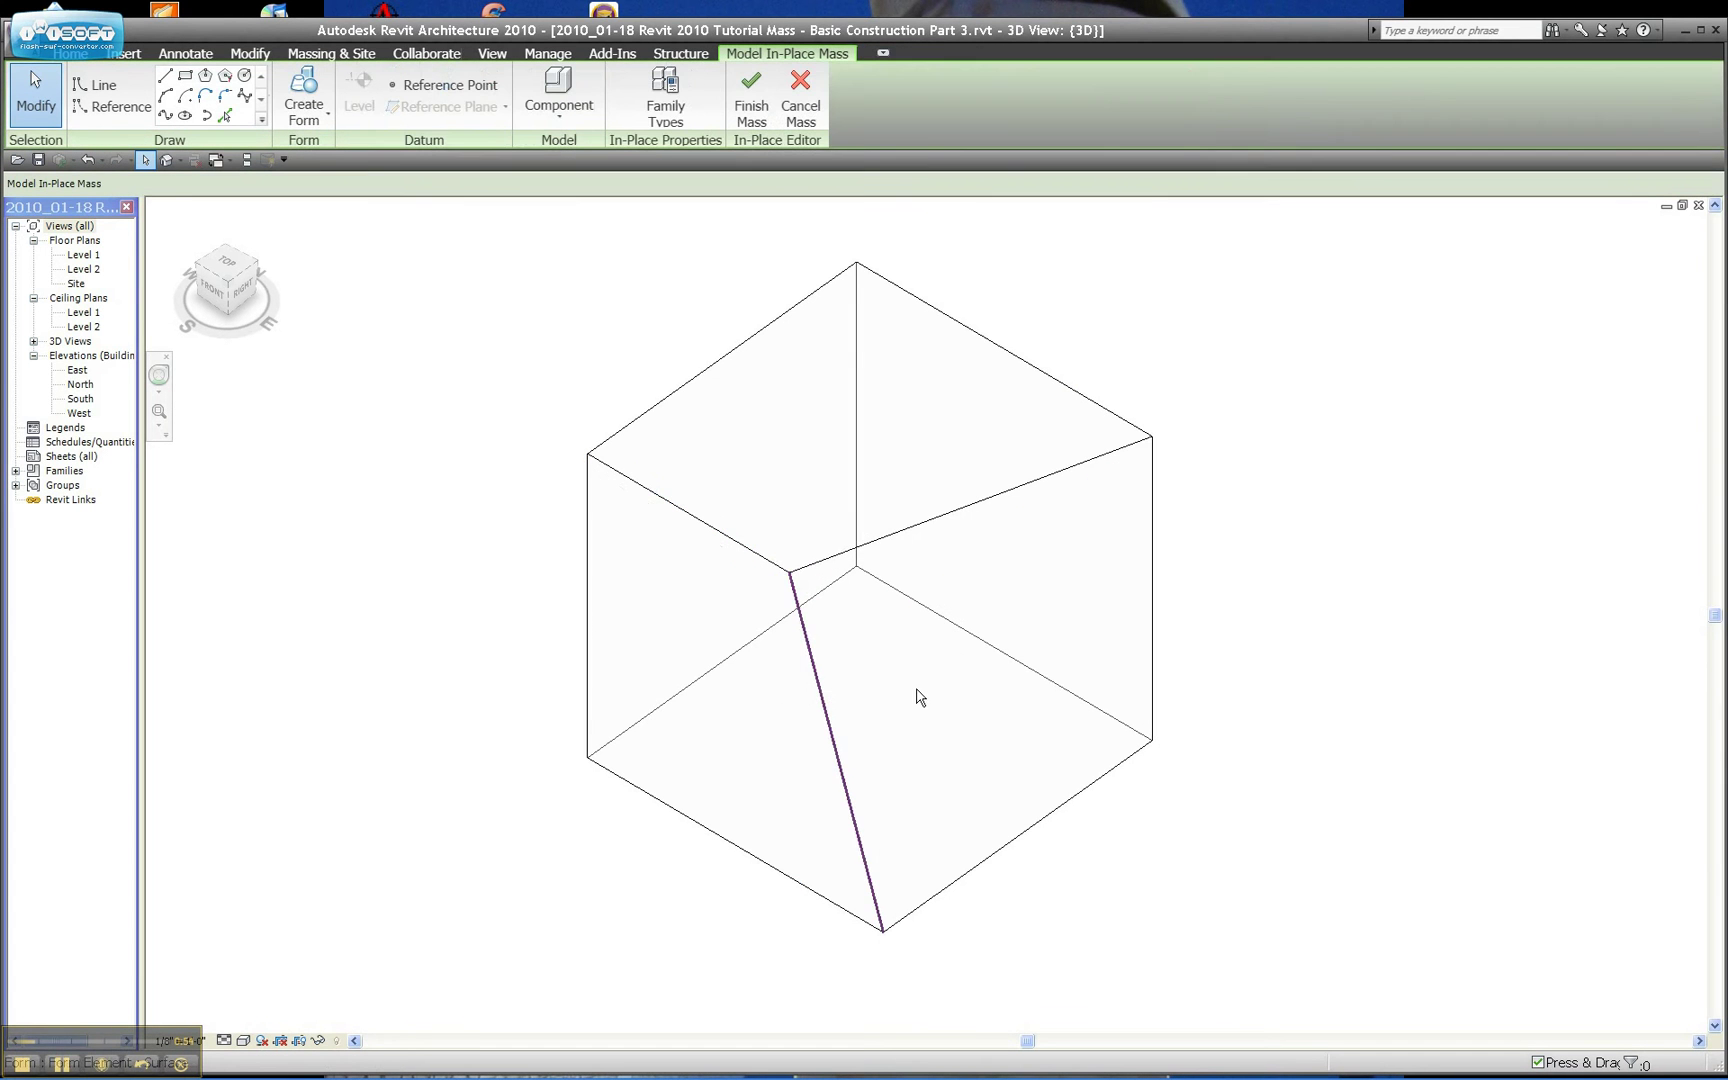
pyautogui.click(87, 161)
# Step: Rotate the box's top face about its center so that the sides of the mass twist
pyautogui.click(740, 428)
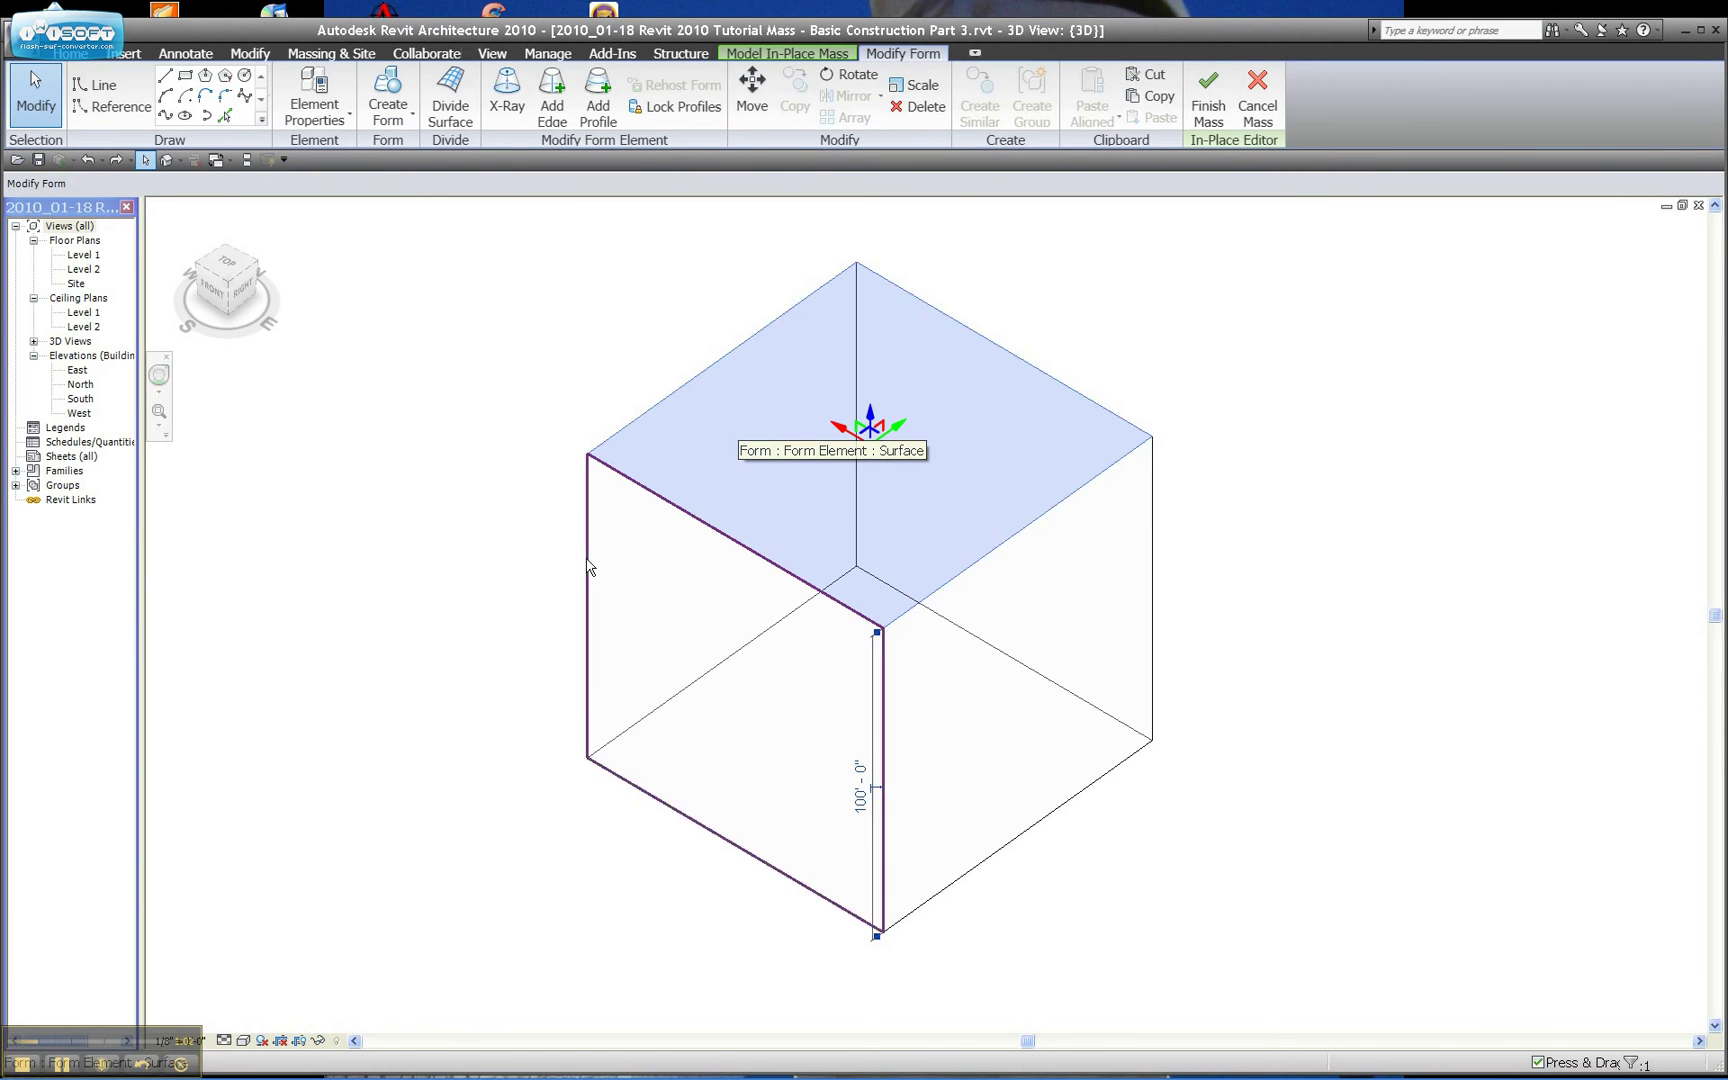
pyautogui.click(847, 76)
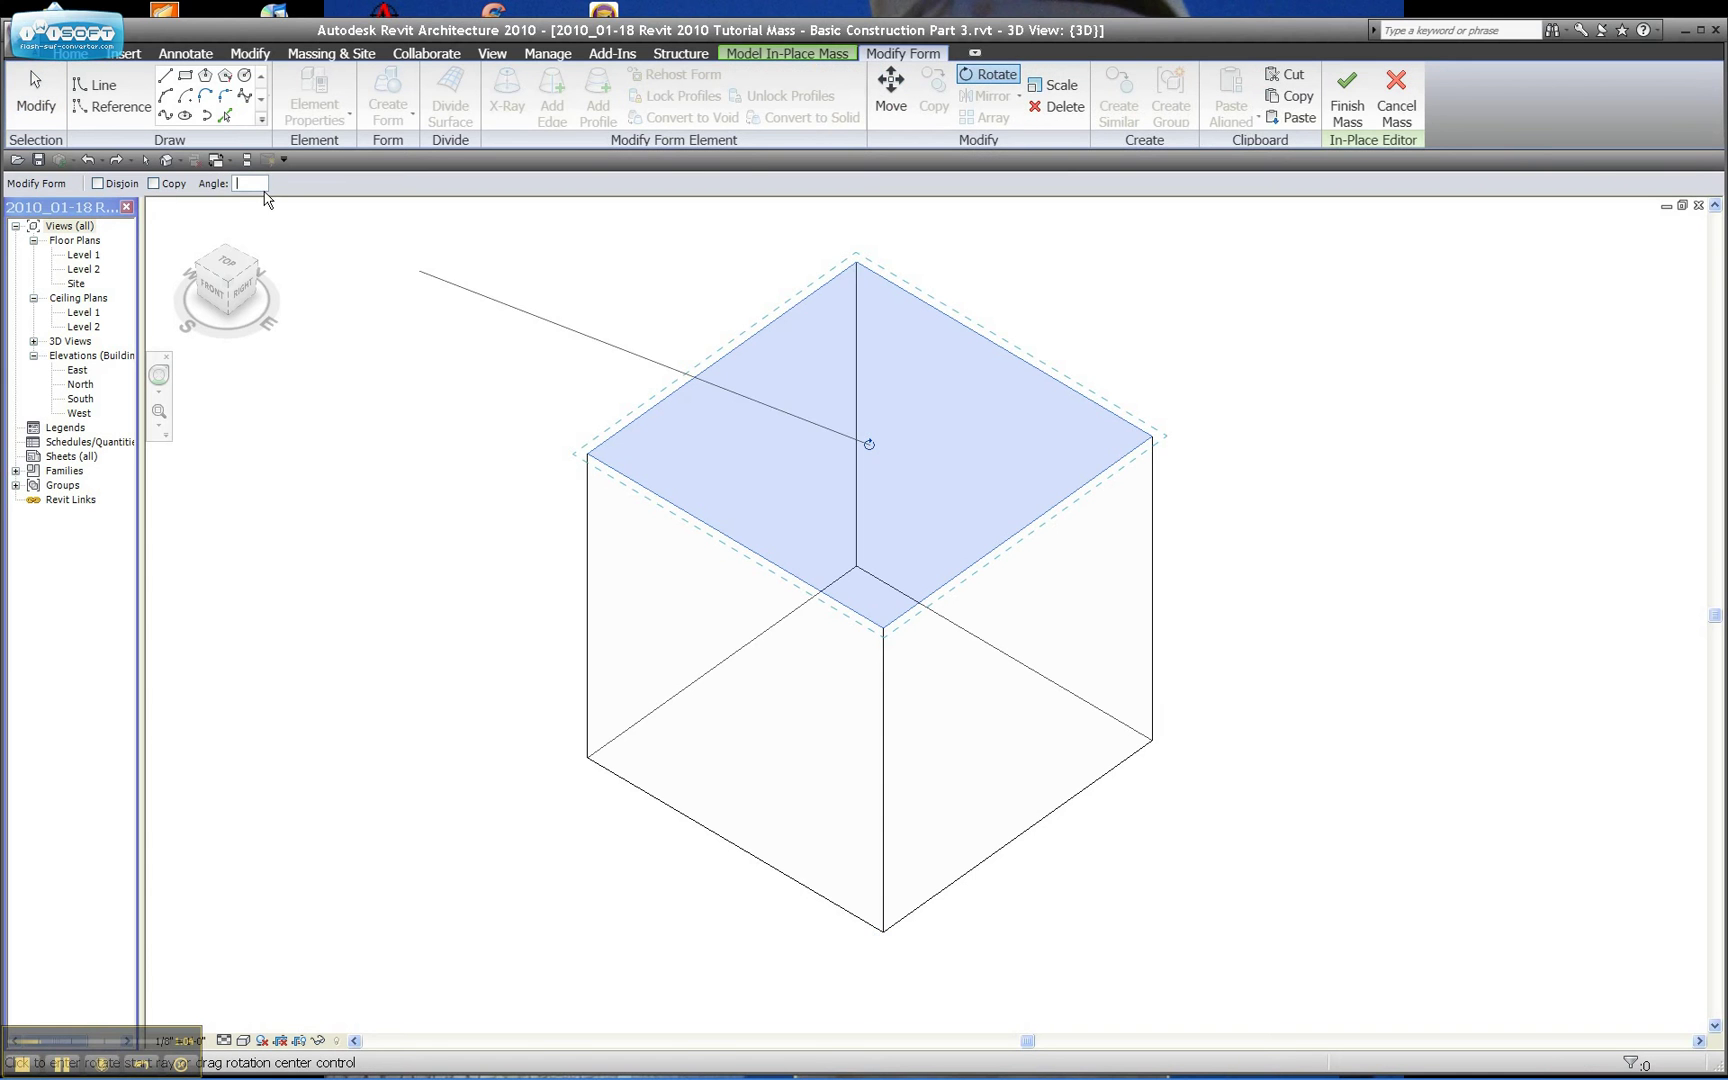
pyautogui.press('Return')
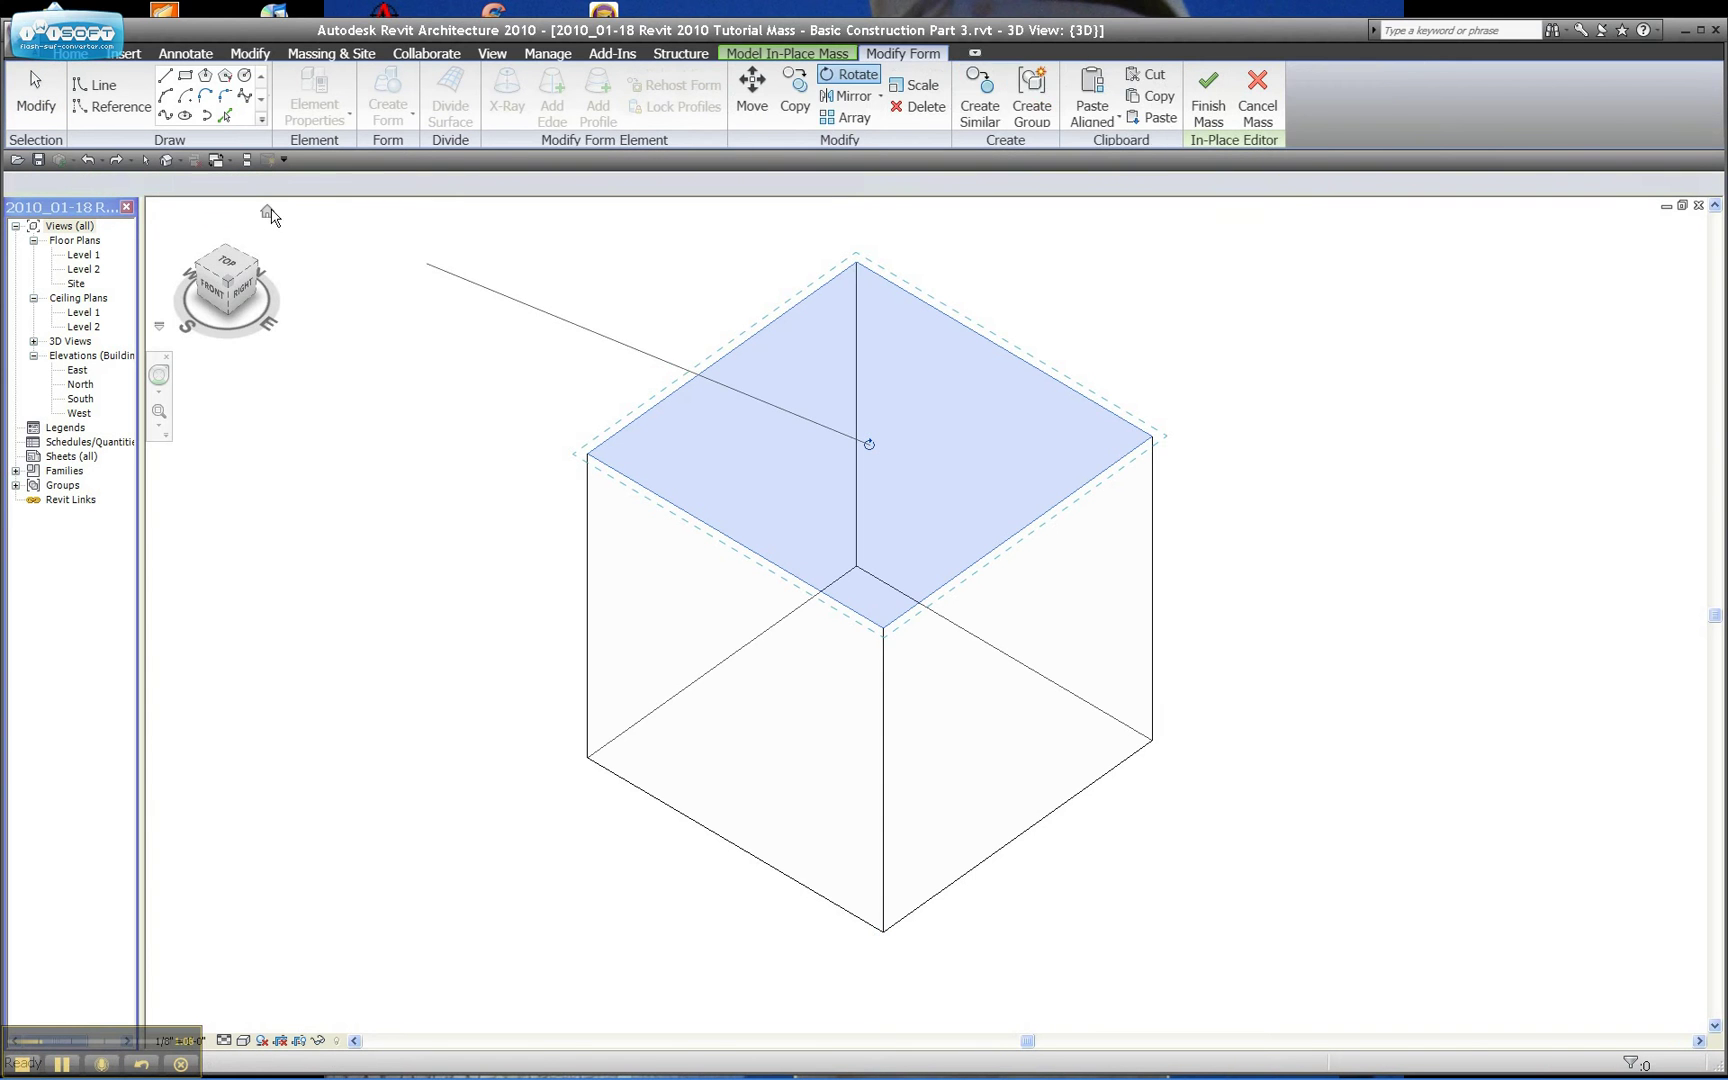
pyautogui.keyDown('shift'); pyautogui.moveTo(1183, 913); pyautogui.dragTo(1023, 752, button='middle'); pyautogui.keyUp('shift')
pyautogui.rightClick(1010, 740)
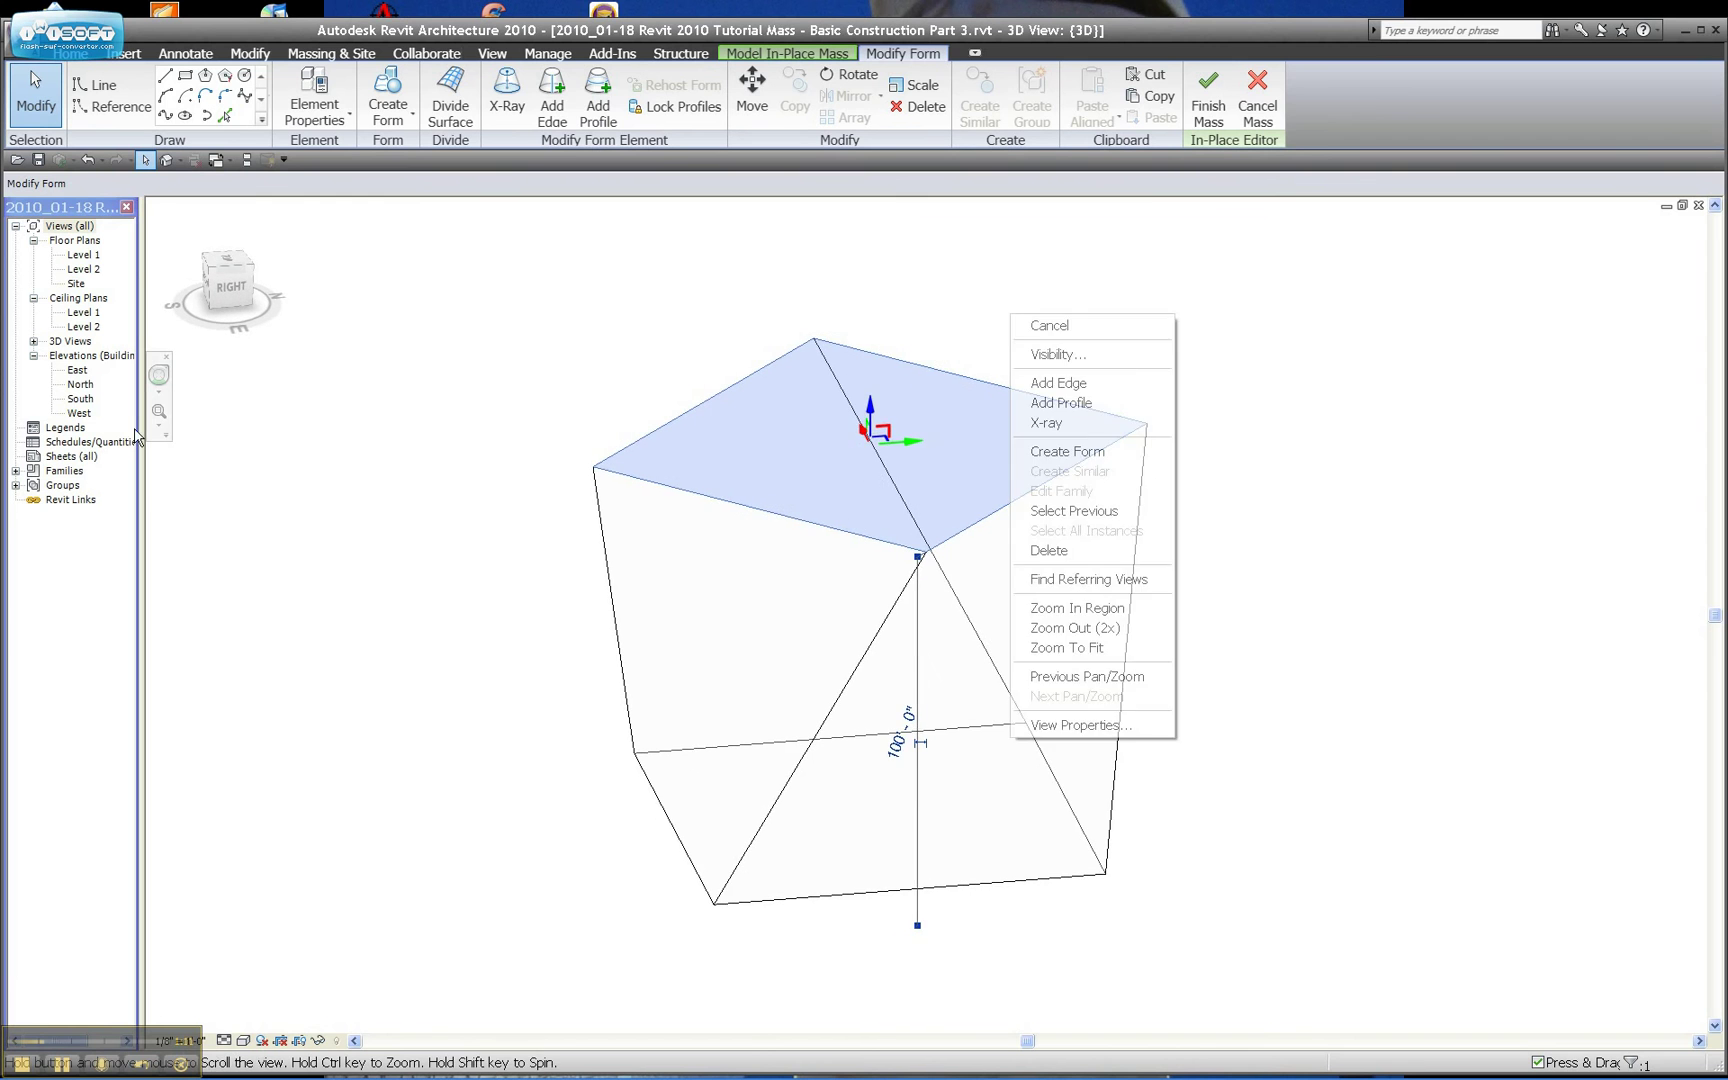
pyautogui.press('Escape')
# Step: In the East elevation, raise the twisted mass's top face to a height of about 146'
pyautogui.doubleClick(78, 370)
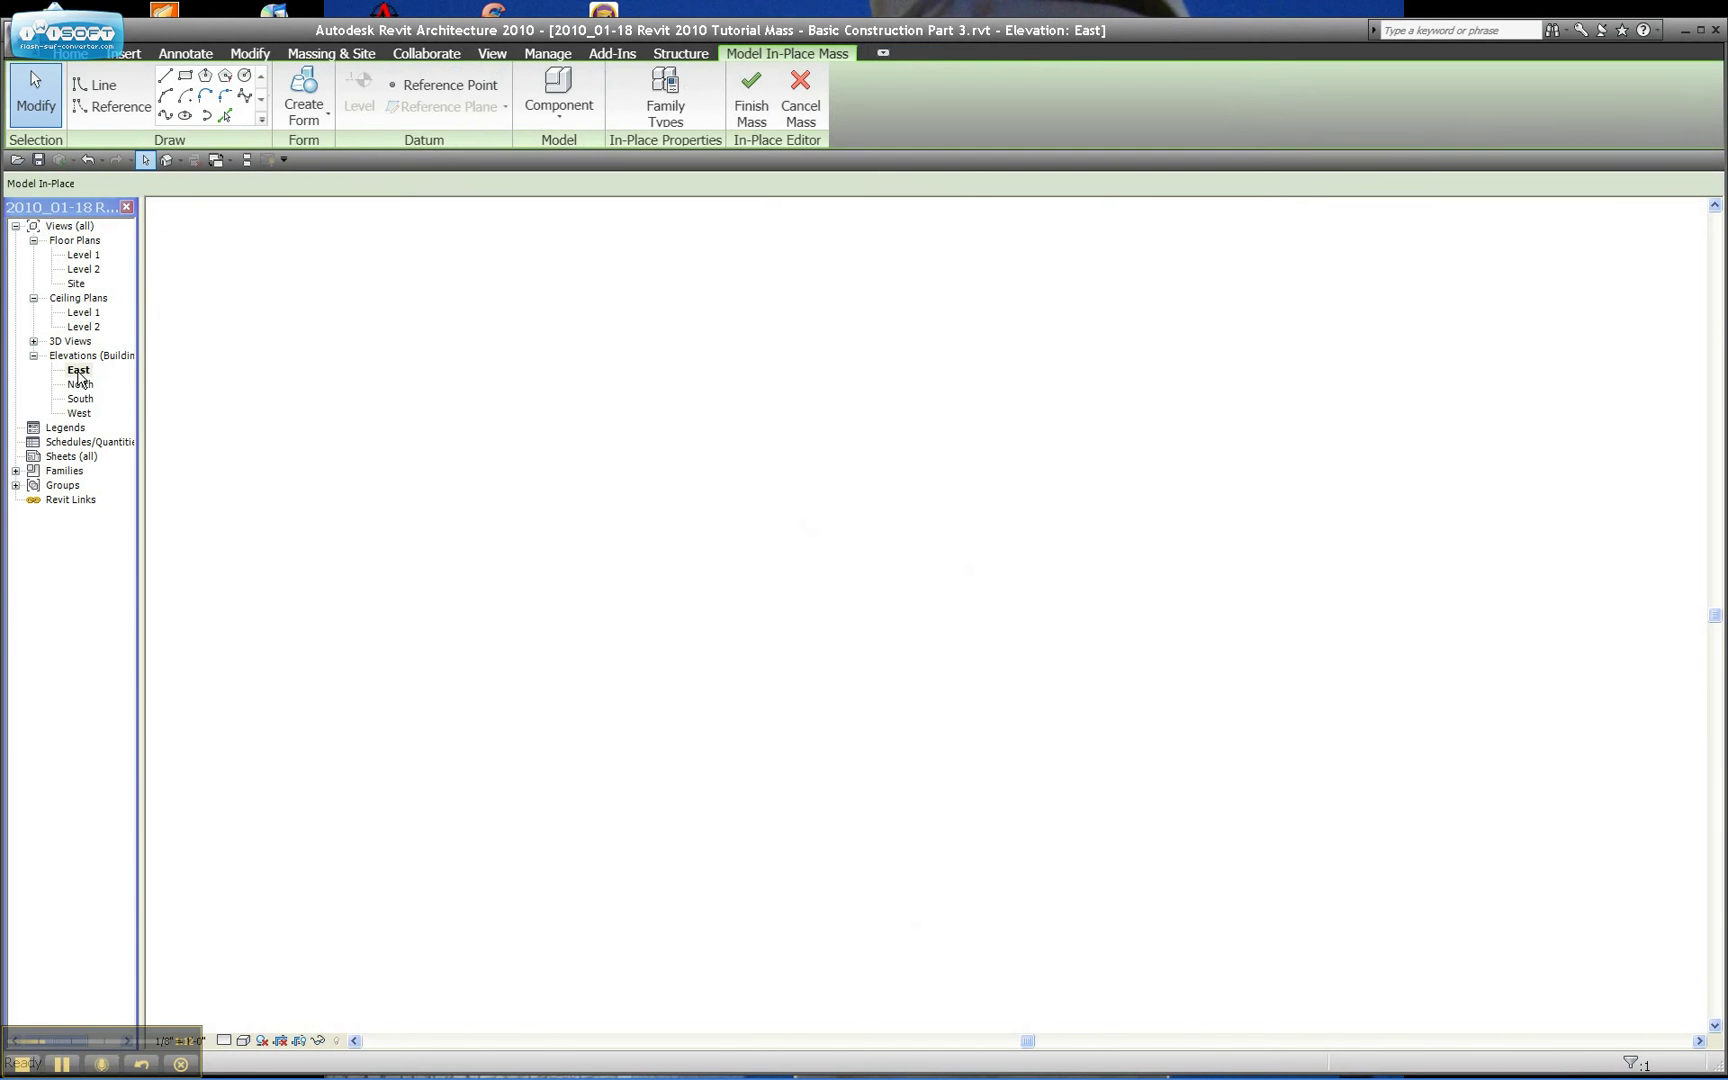
pyautogui.scroll(-4, 571, 714)
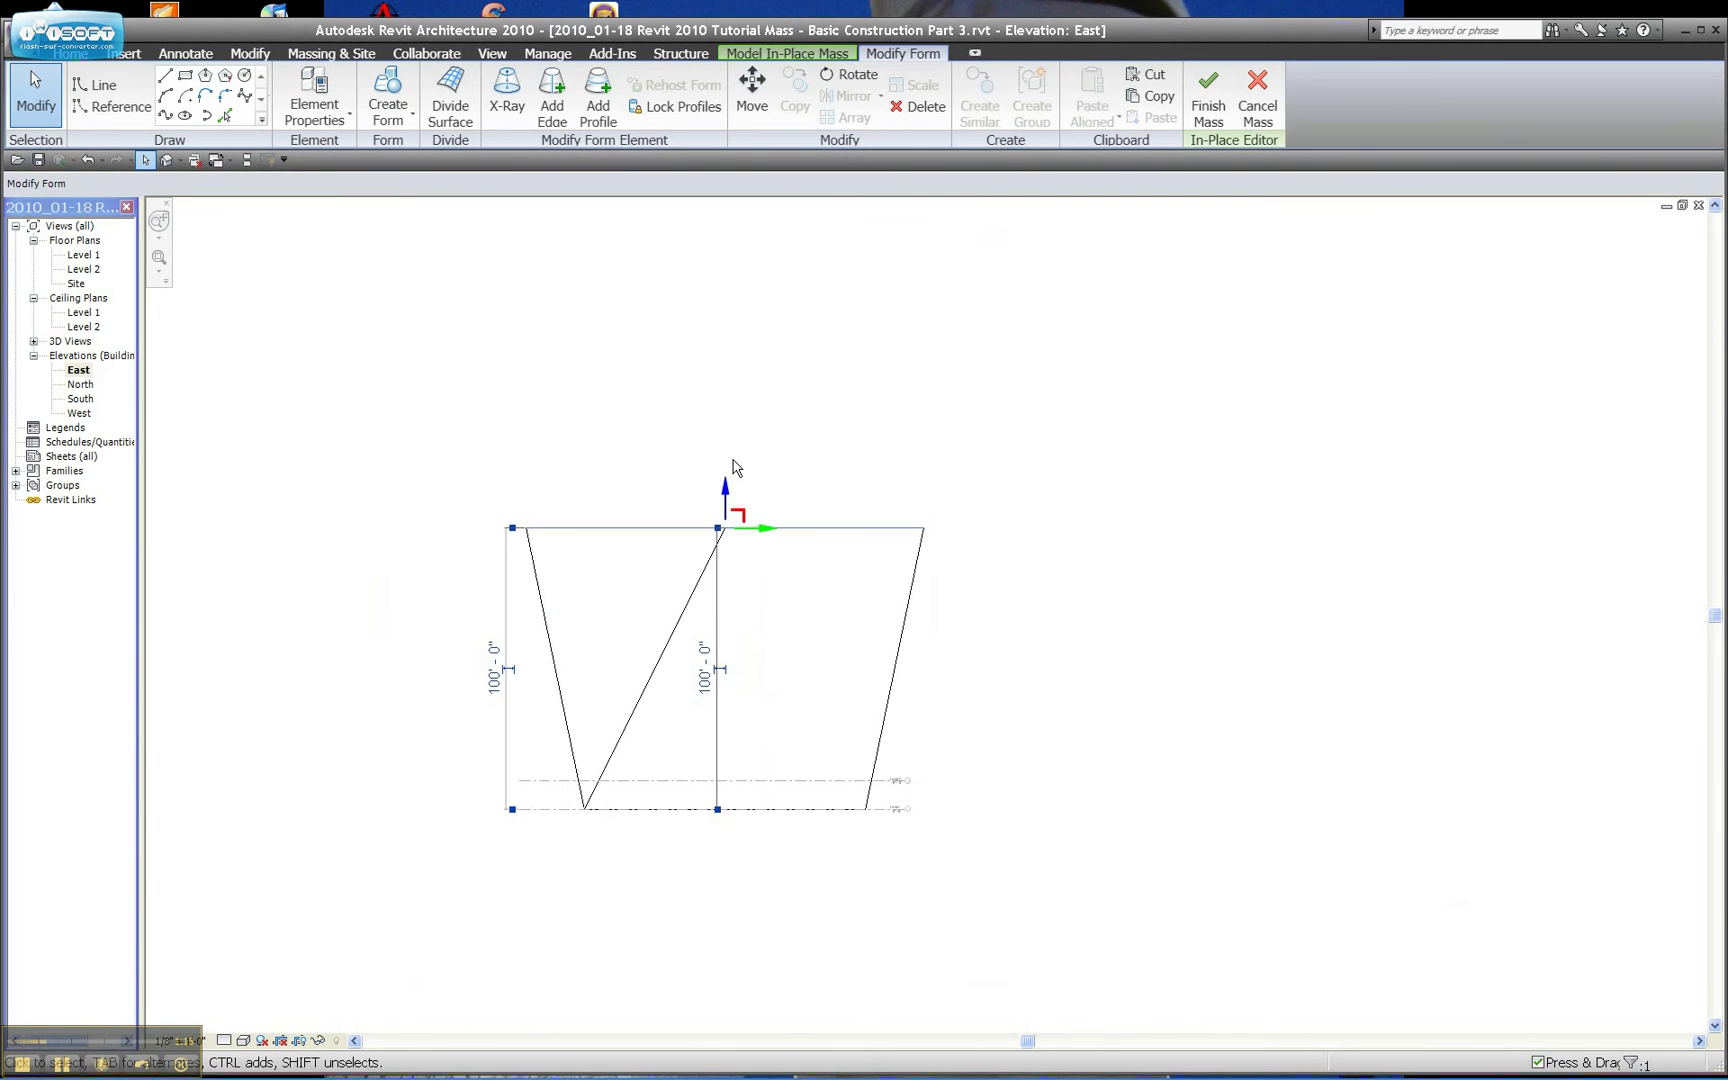
pyautogui.moveTo(727, 470); pyautogui.dragTo(713, 348)
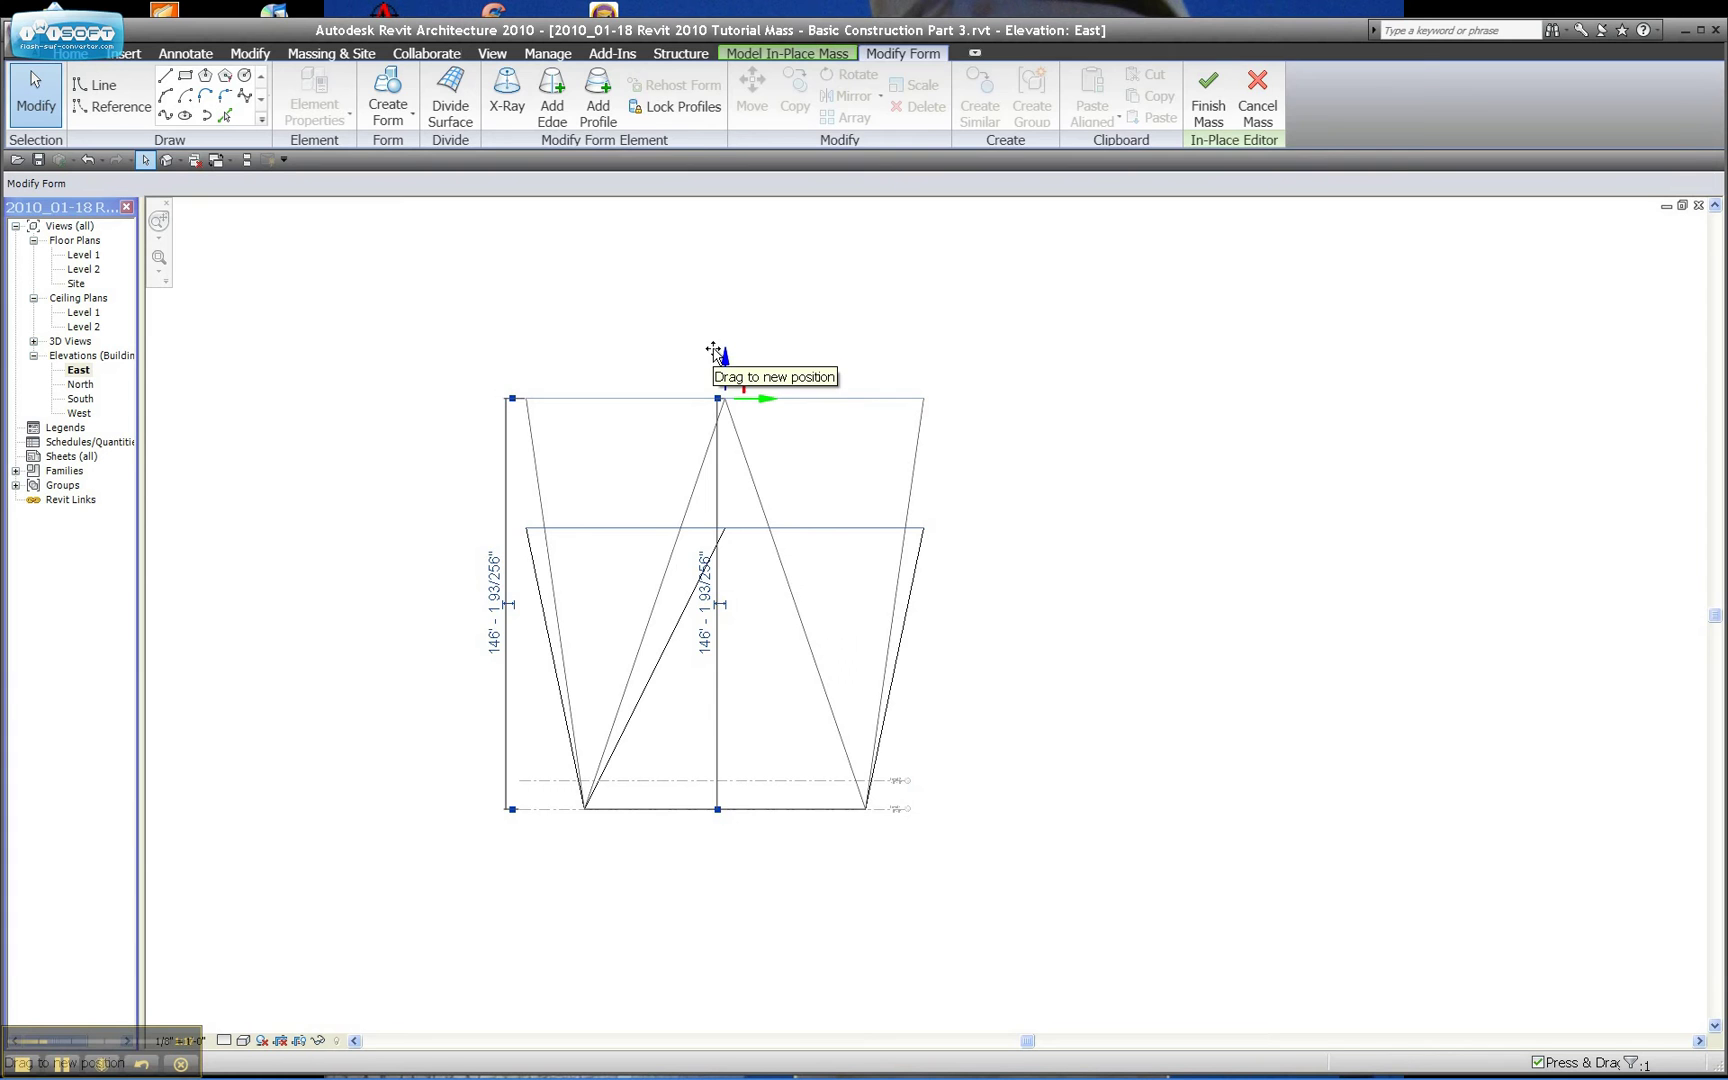
pyautogui.click(785, 511)
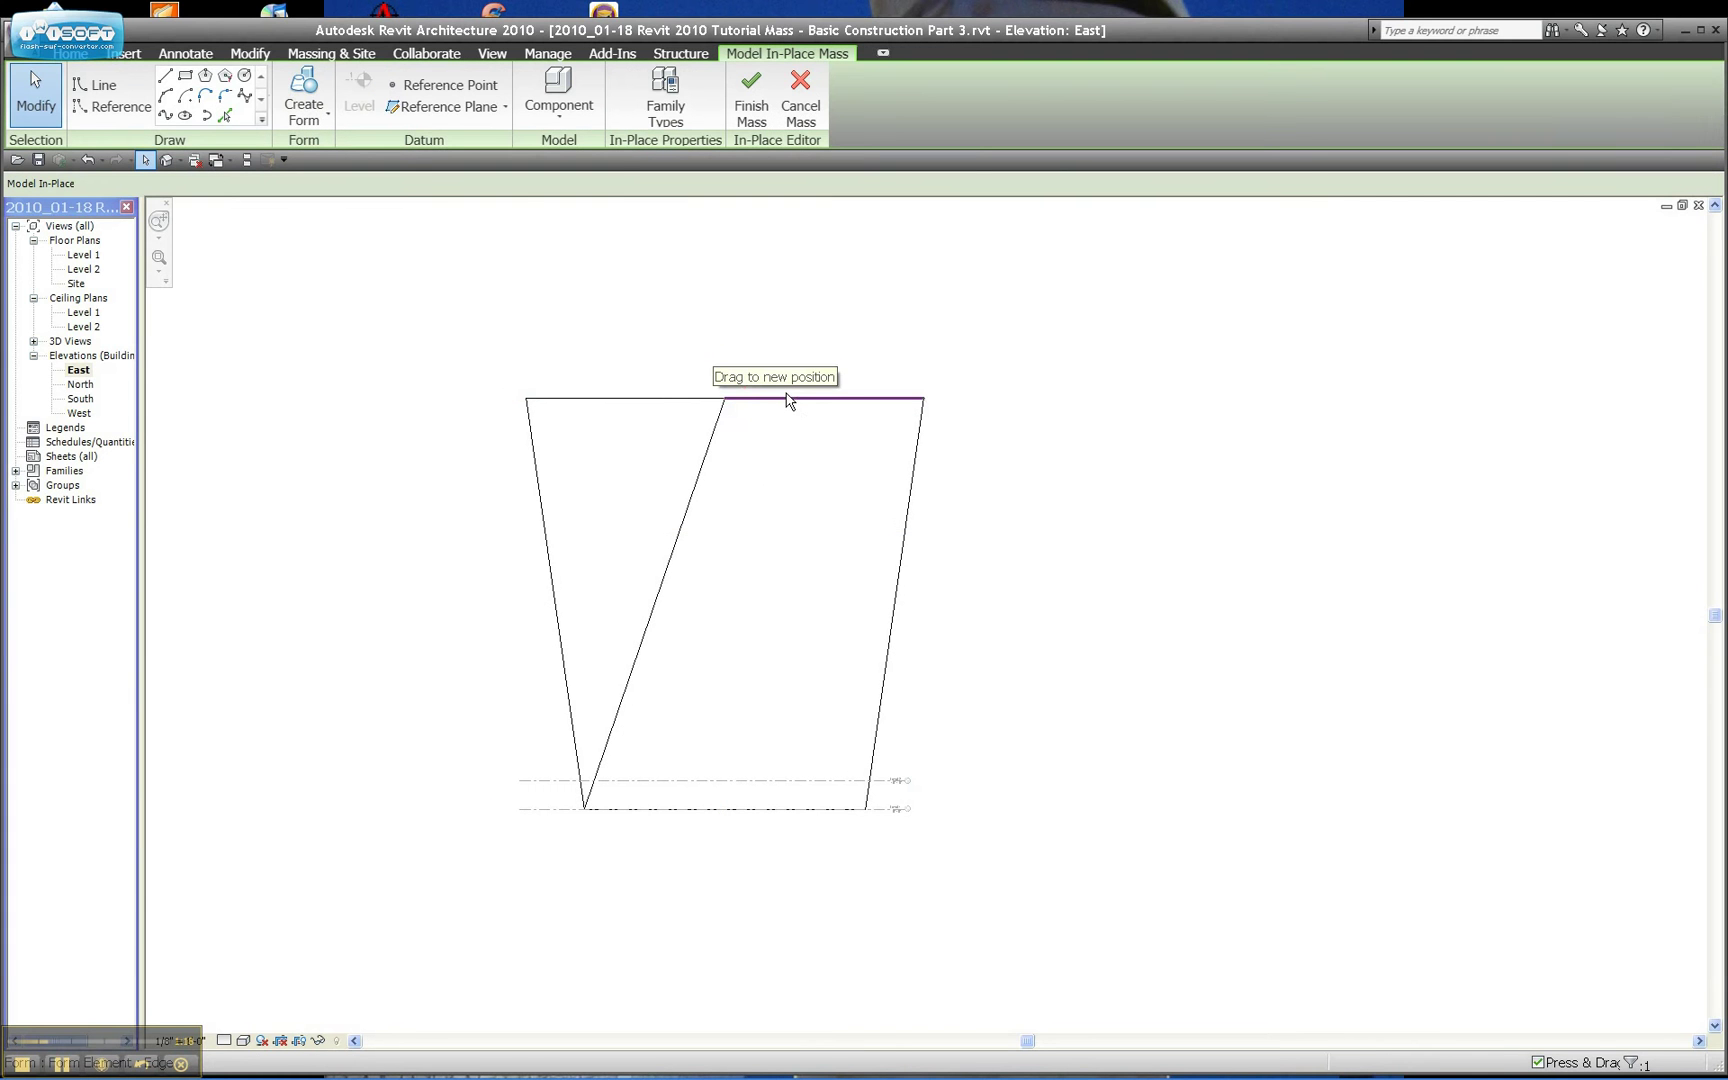
# Step: Tile the East elevation and the 3D view side by side and fit the whole mass in both
pyautogui.click(701, 403)
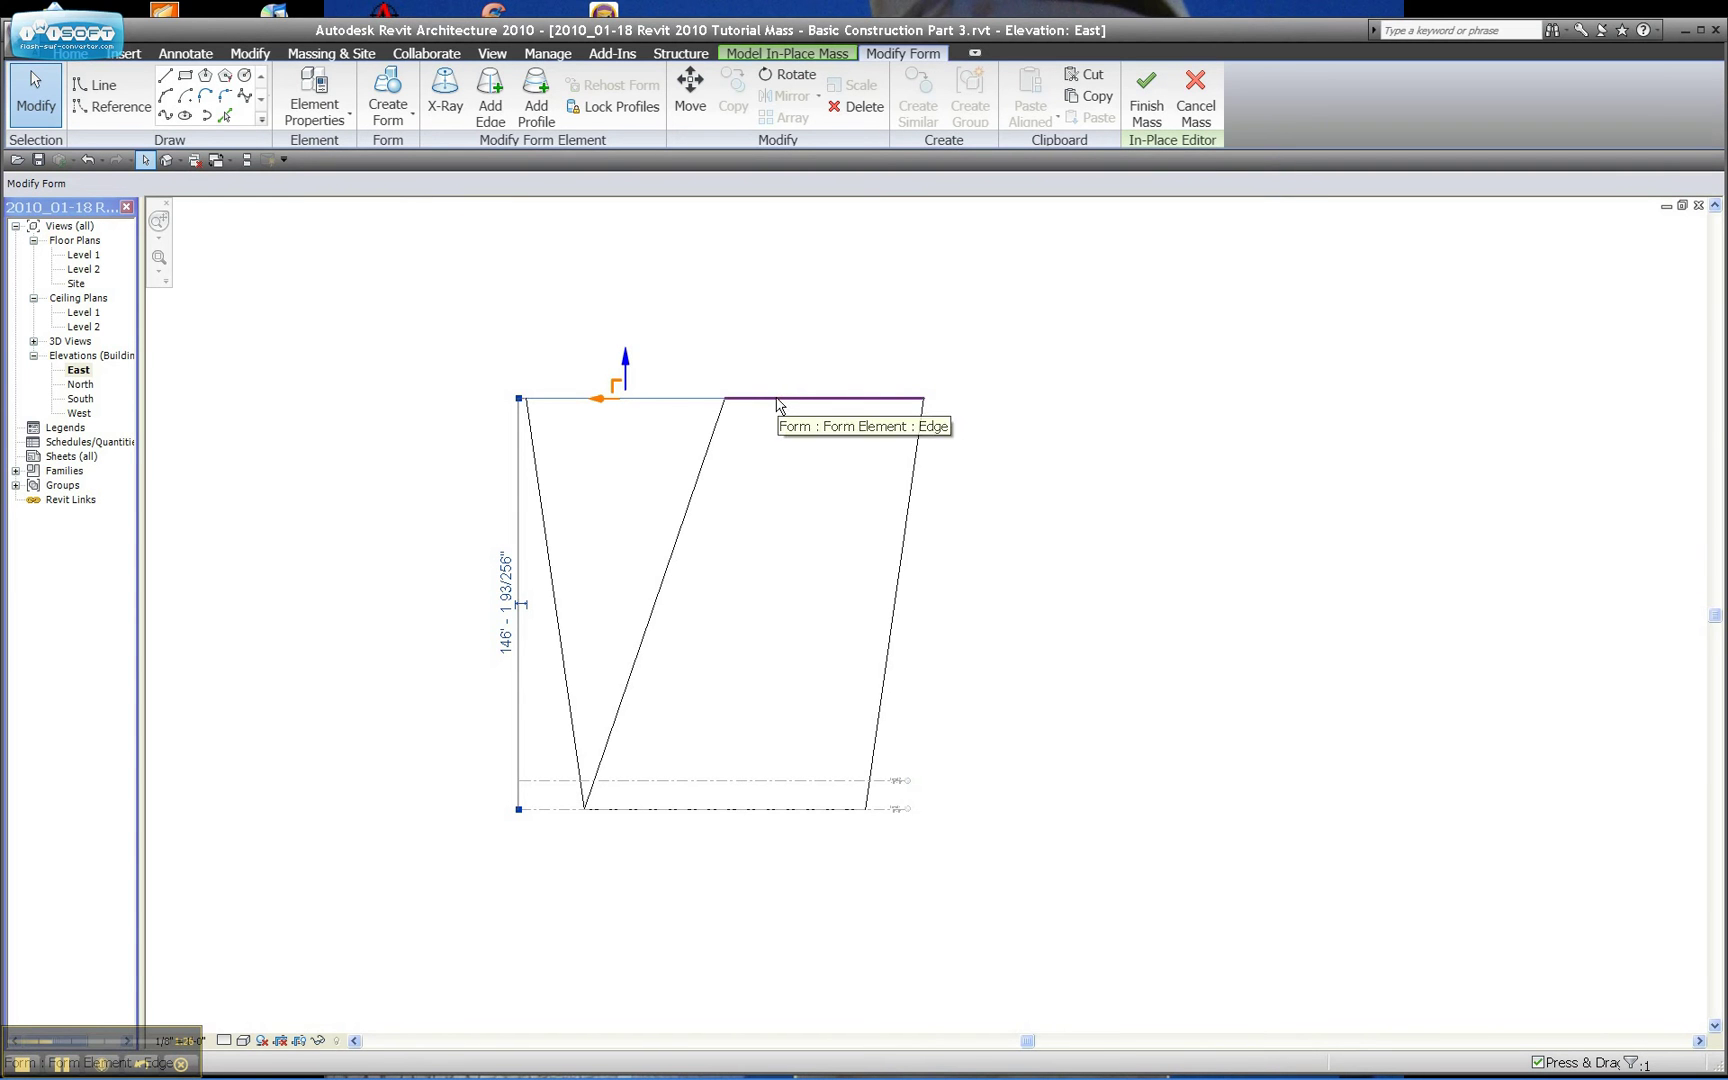
pyautogui.click(775, 399)
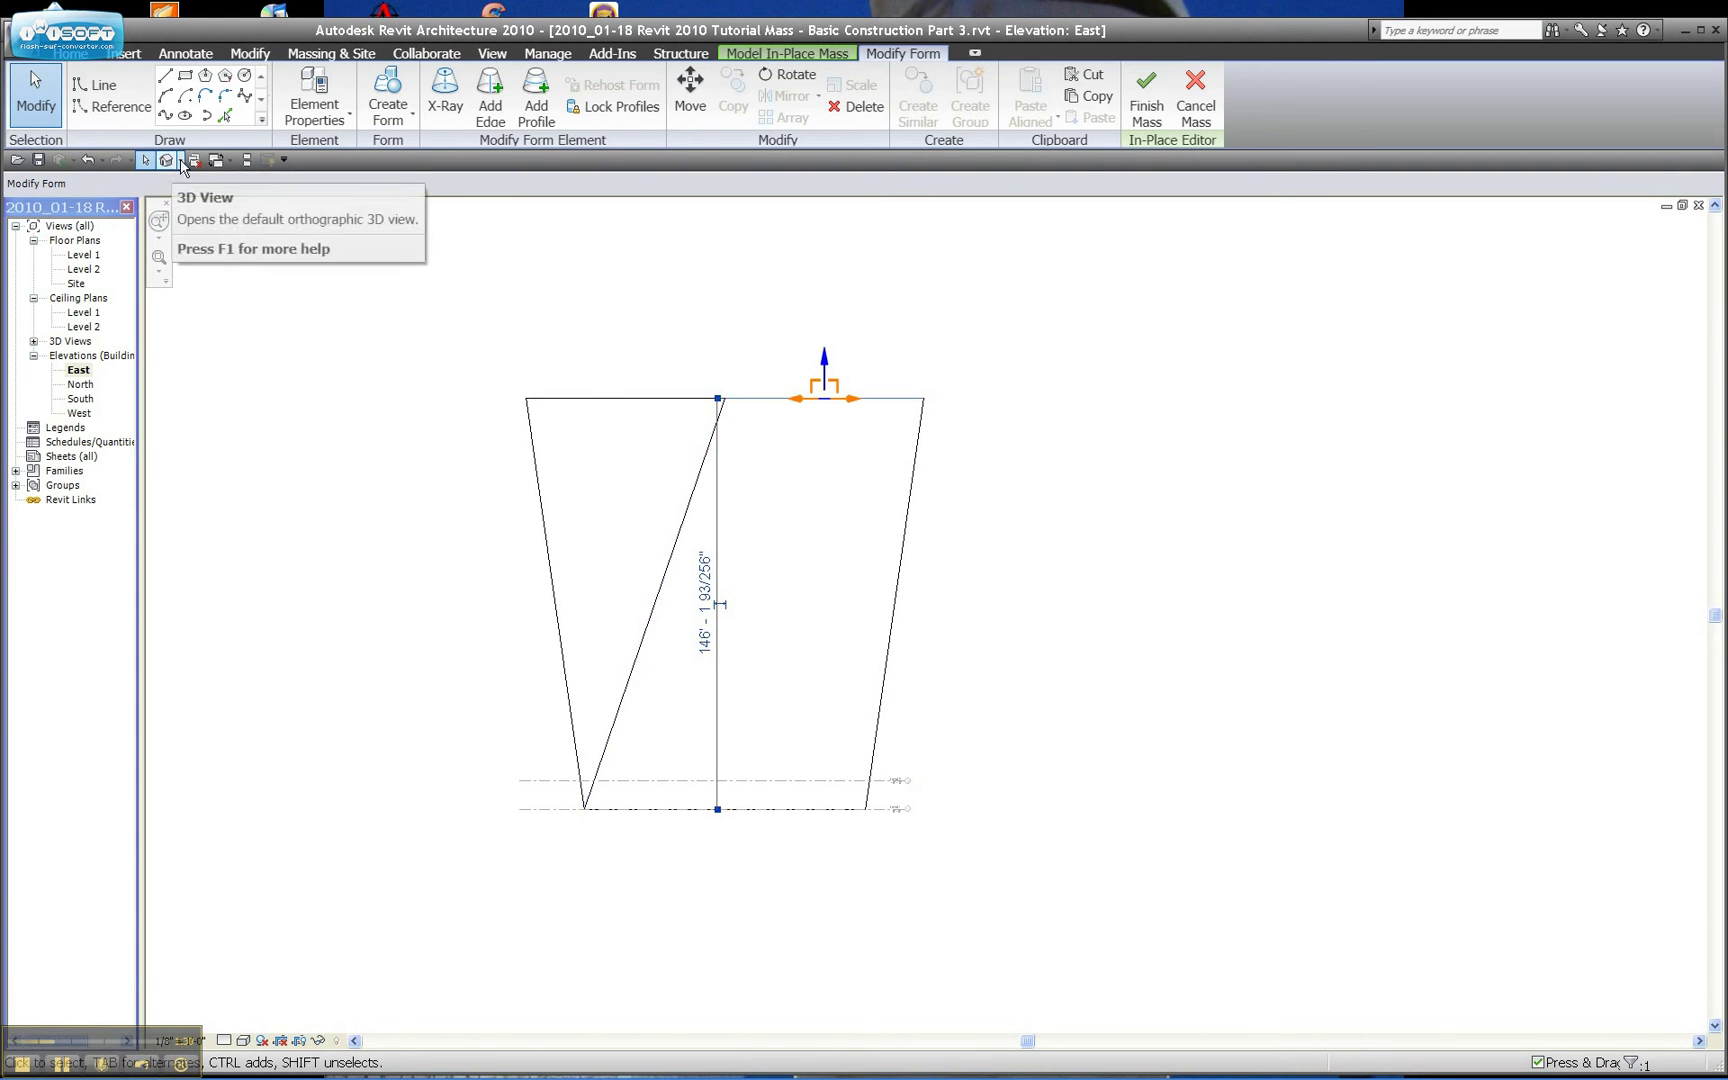
pyautogui.click(246, 161)
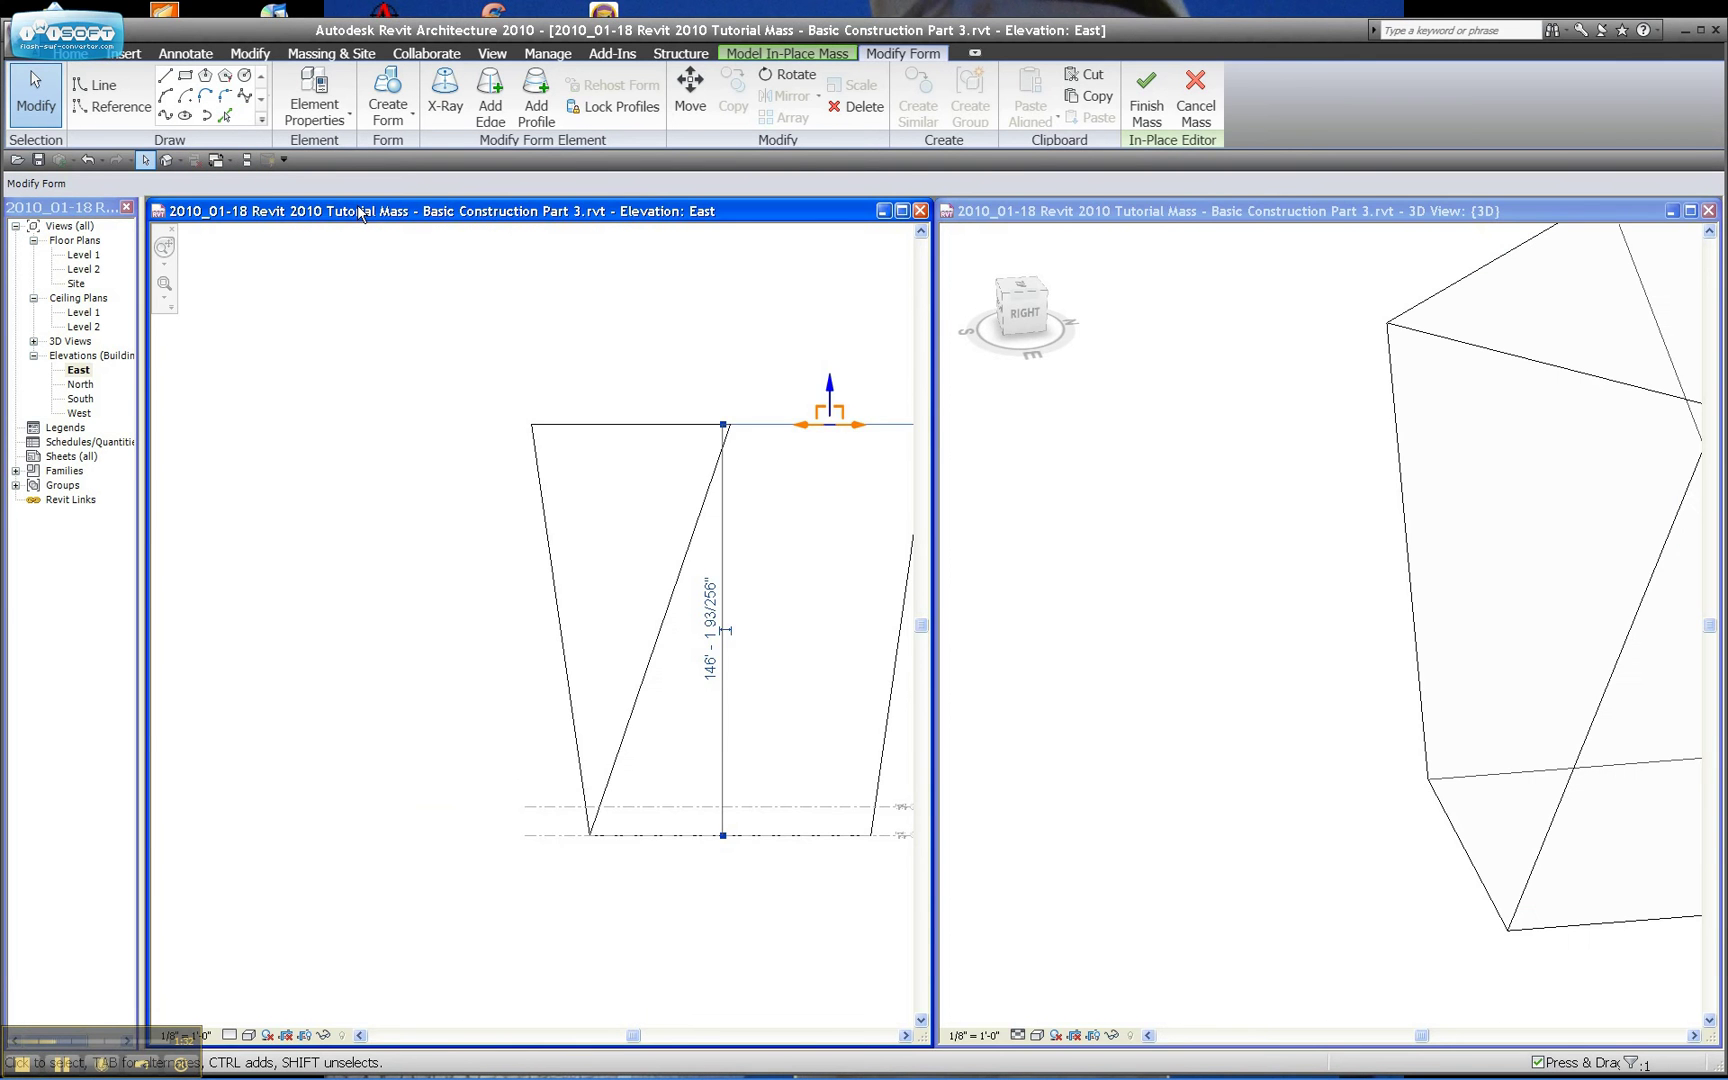
pyautogui.scroll(-3, 447, 440)
pyautogui.click(1099, 535)
pyautogui.scroll(-3, 1099, 535)
pyautogui.moveTo(1099, 535); pyautogui.dragTo(932, 566, button='middle')
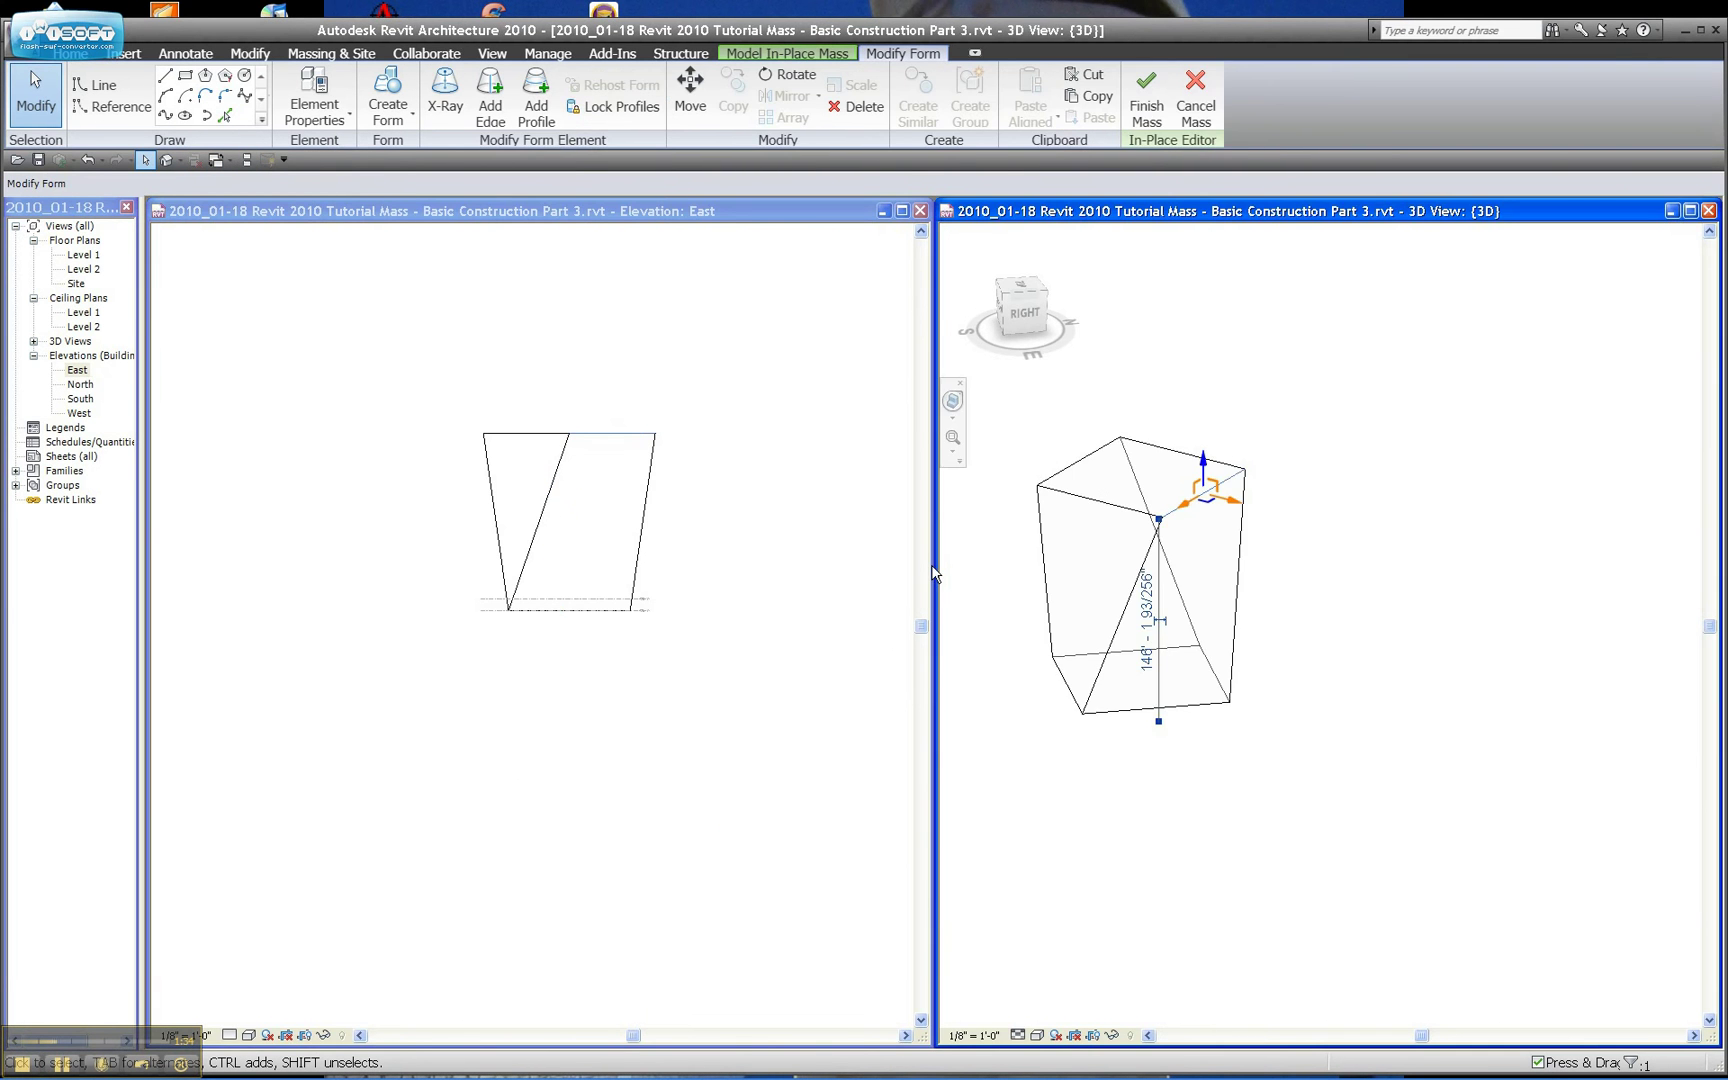
pyautogui.scroll(2, 1003, 400)
# Step: Select the top face in the 3D view and raise it to about 220' in the East elevation
pyautogui.click(1131, 500)
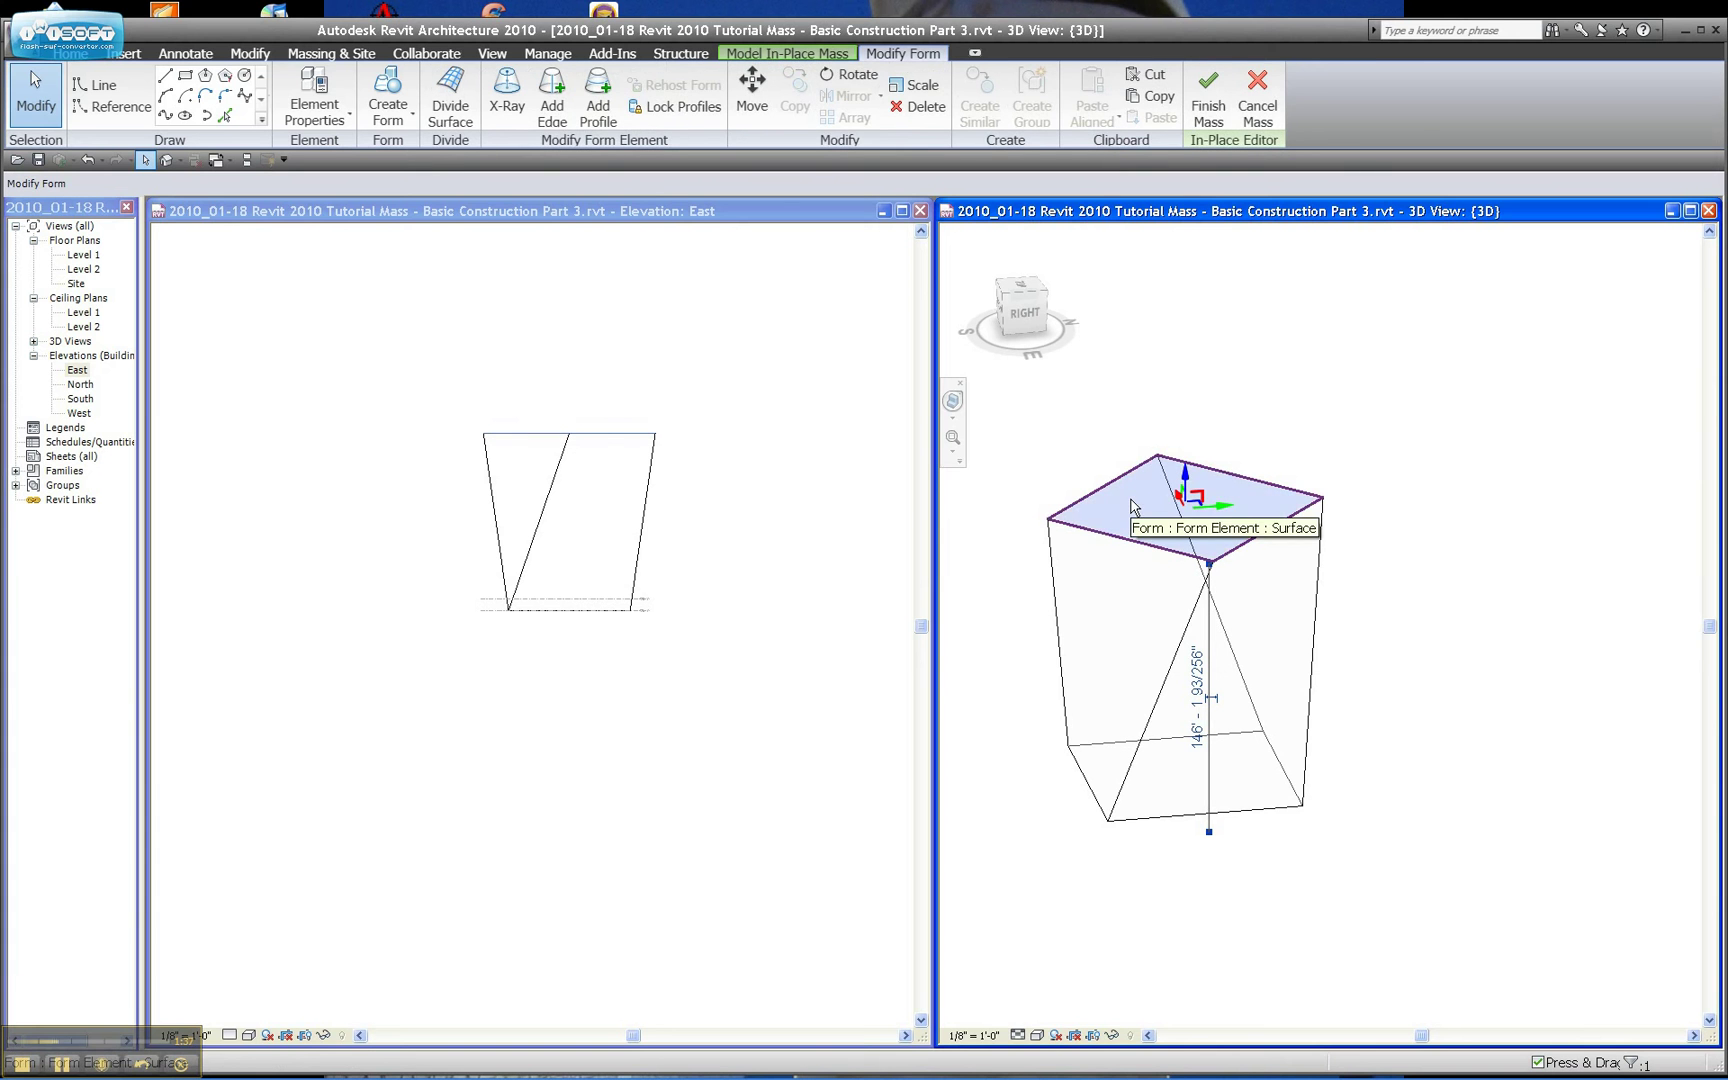
pyautogui.click(646, 213)
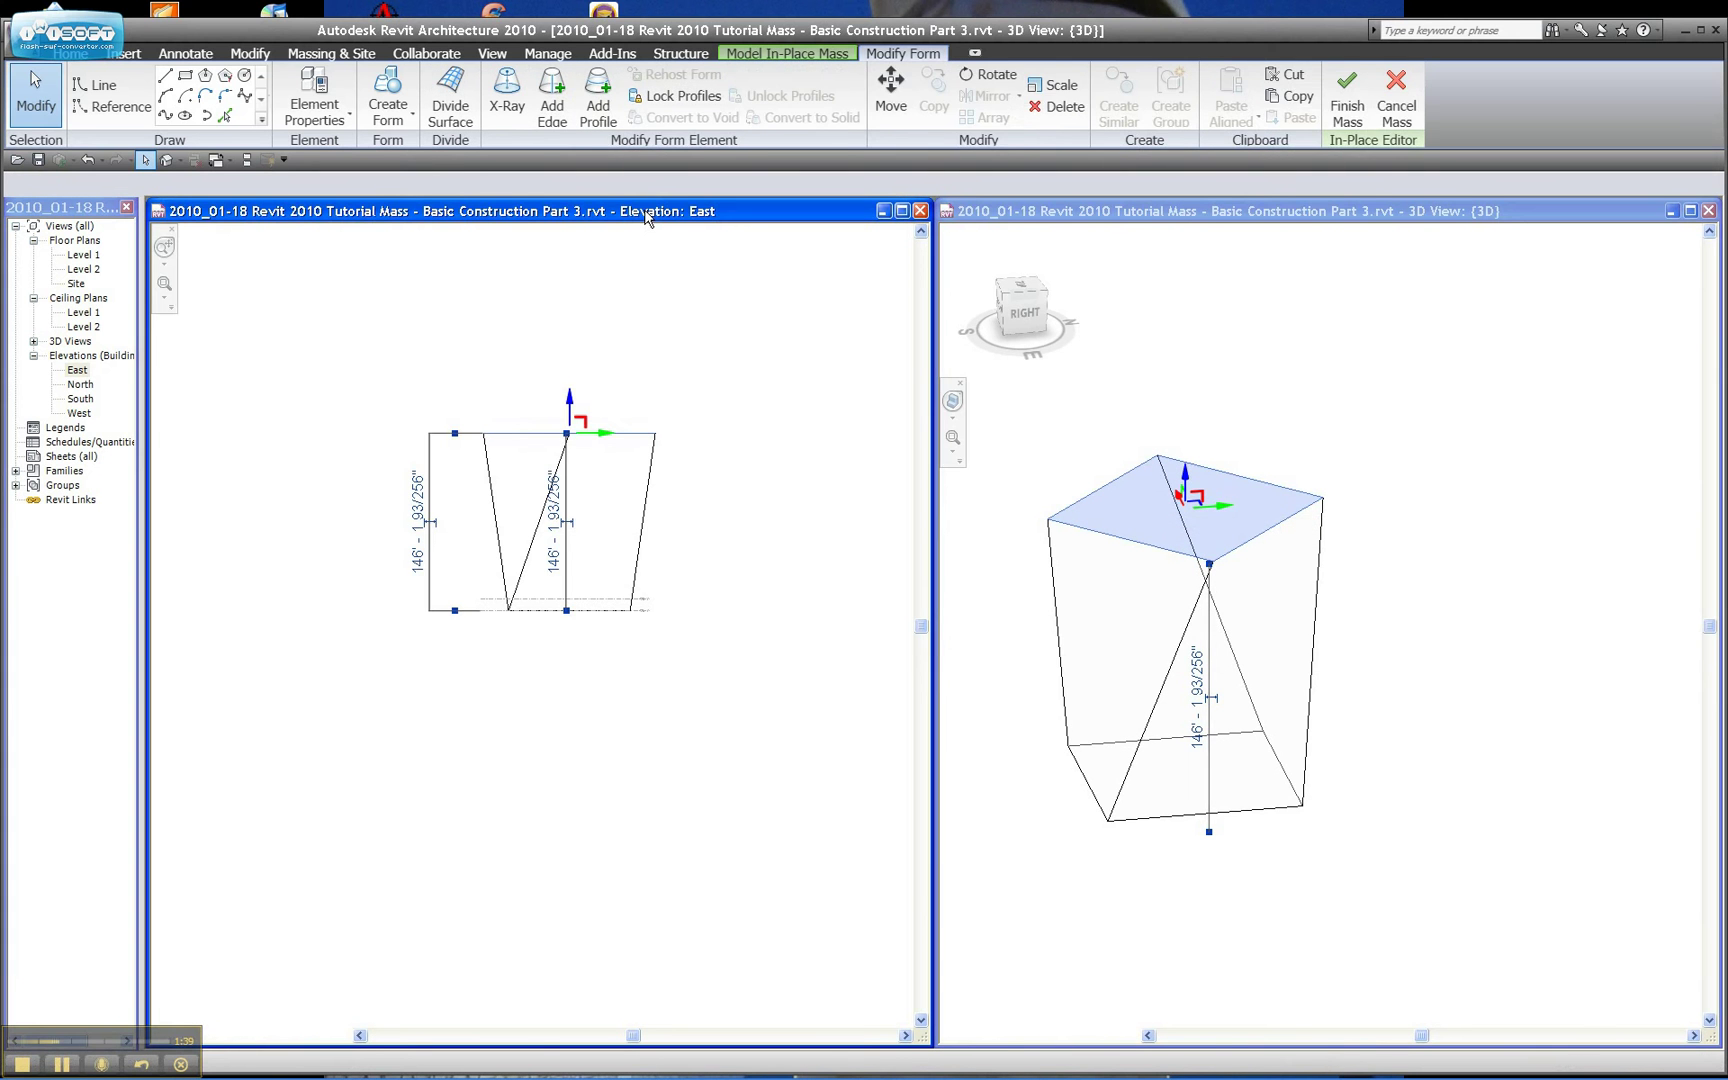
pyautogui.moveTo(575, 407); pyautogui.dragTo(571, 318)
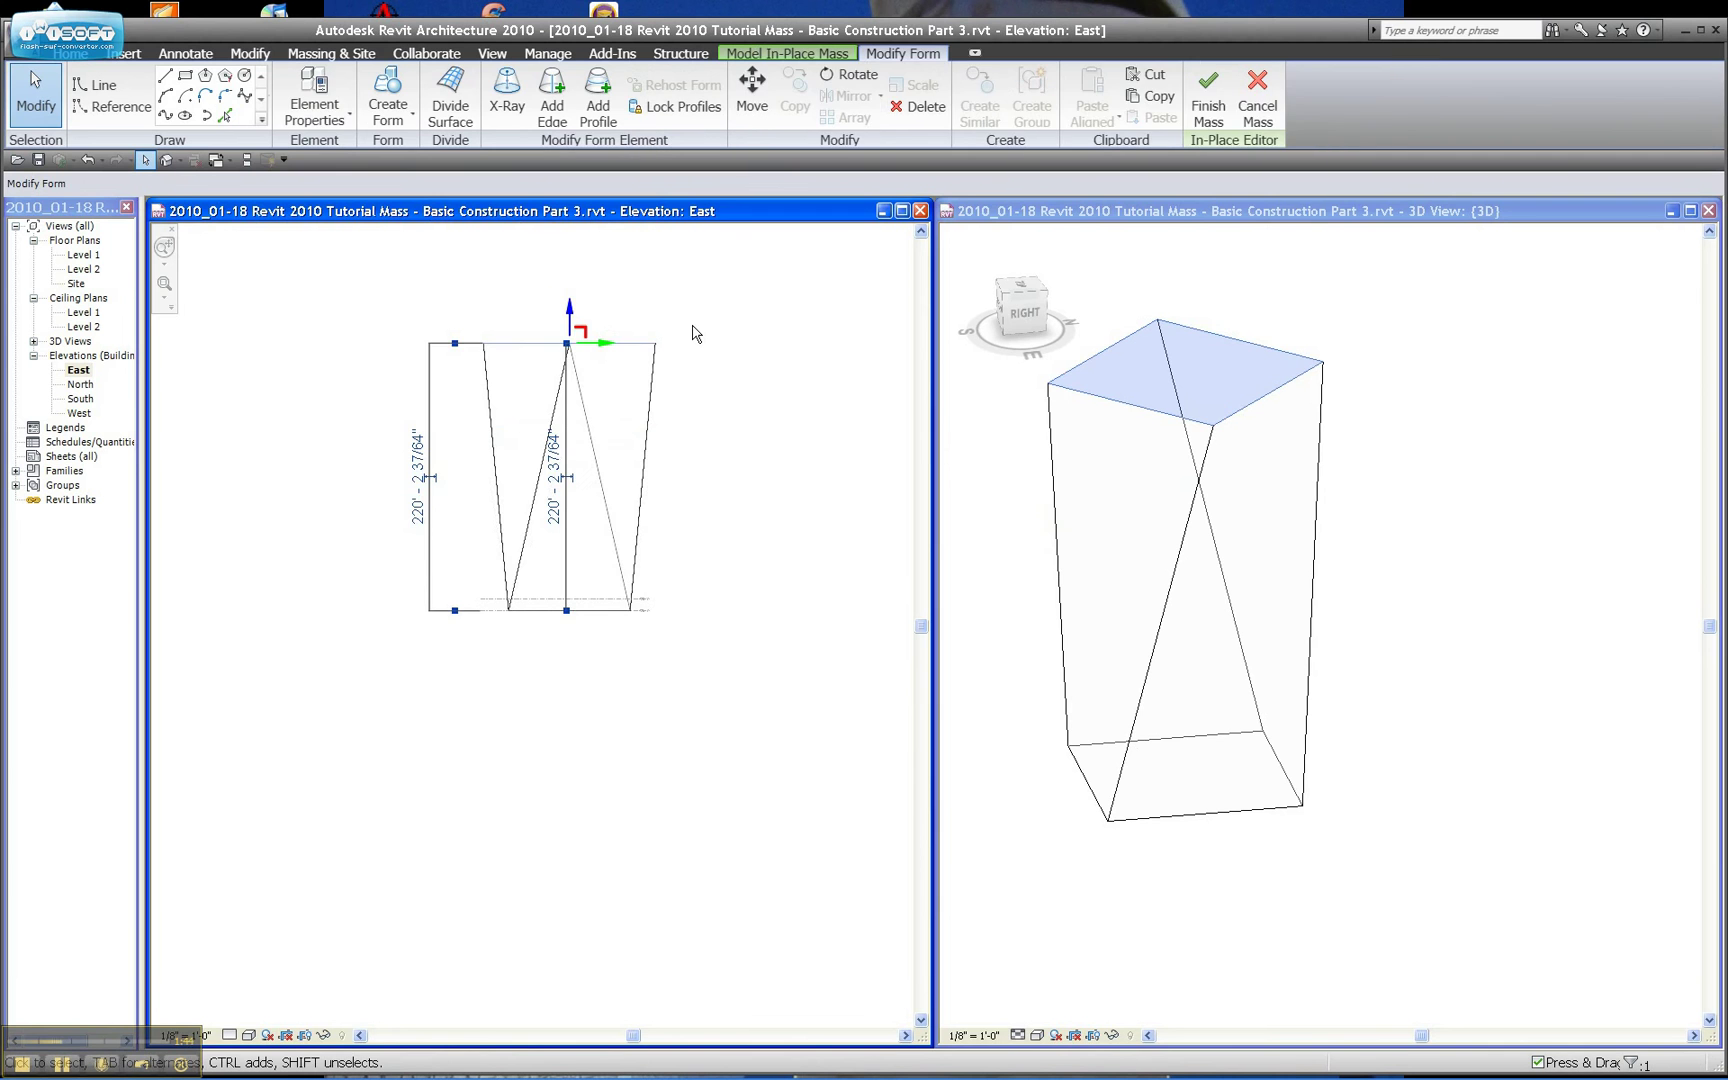
pyautogui.click(696, 333)
# Step: Maximize the 3D view of the mass
pyautogui.click(1350, 580)
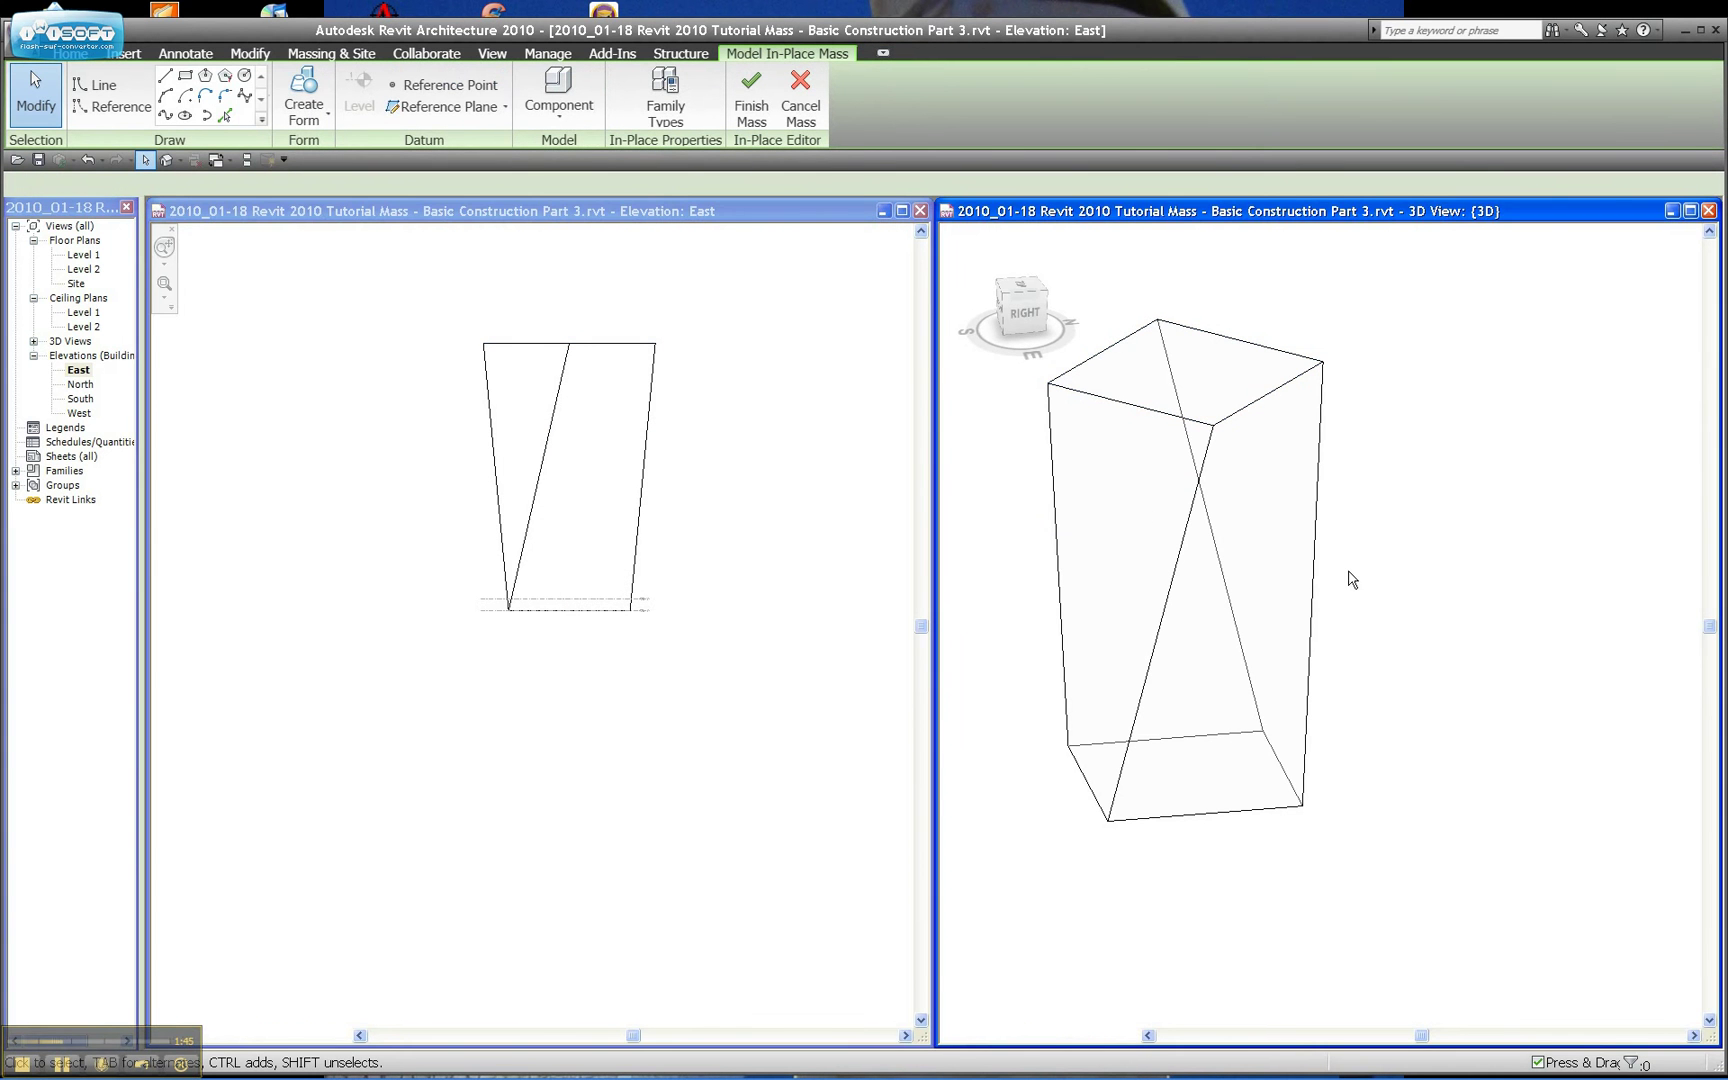
pyautogui.doubleClick(1032, 214)
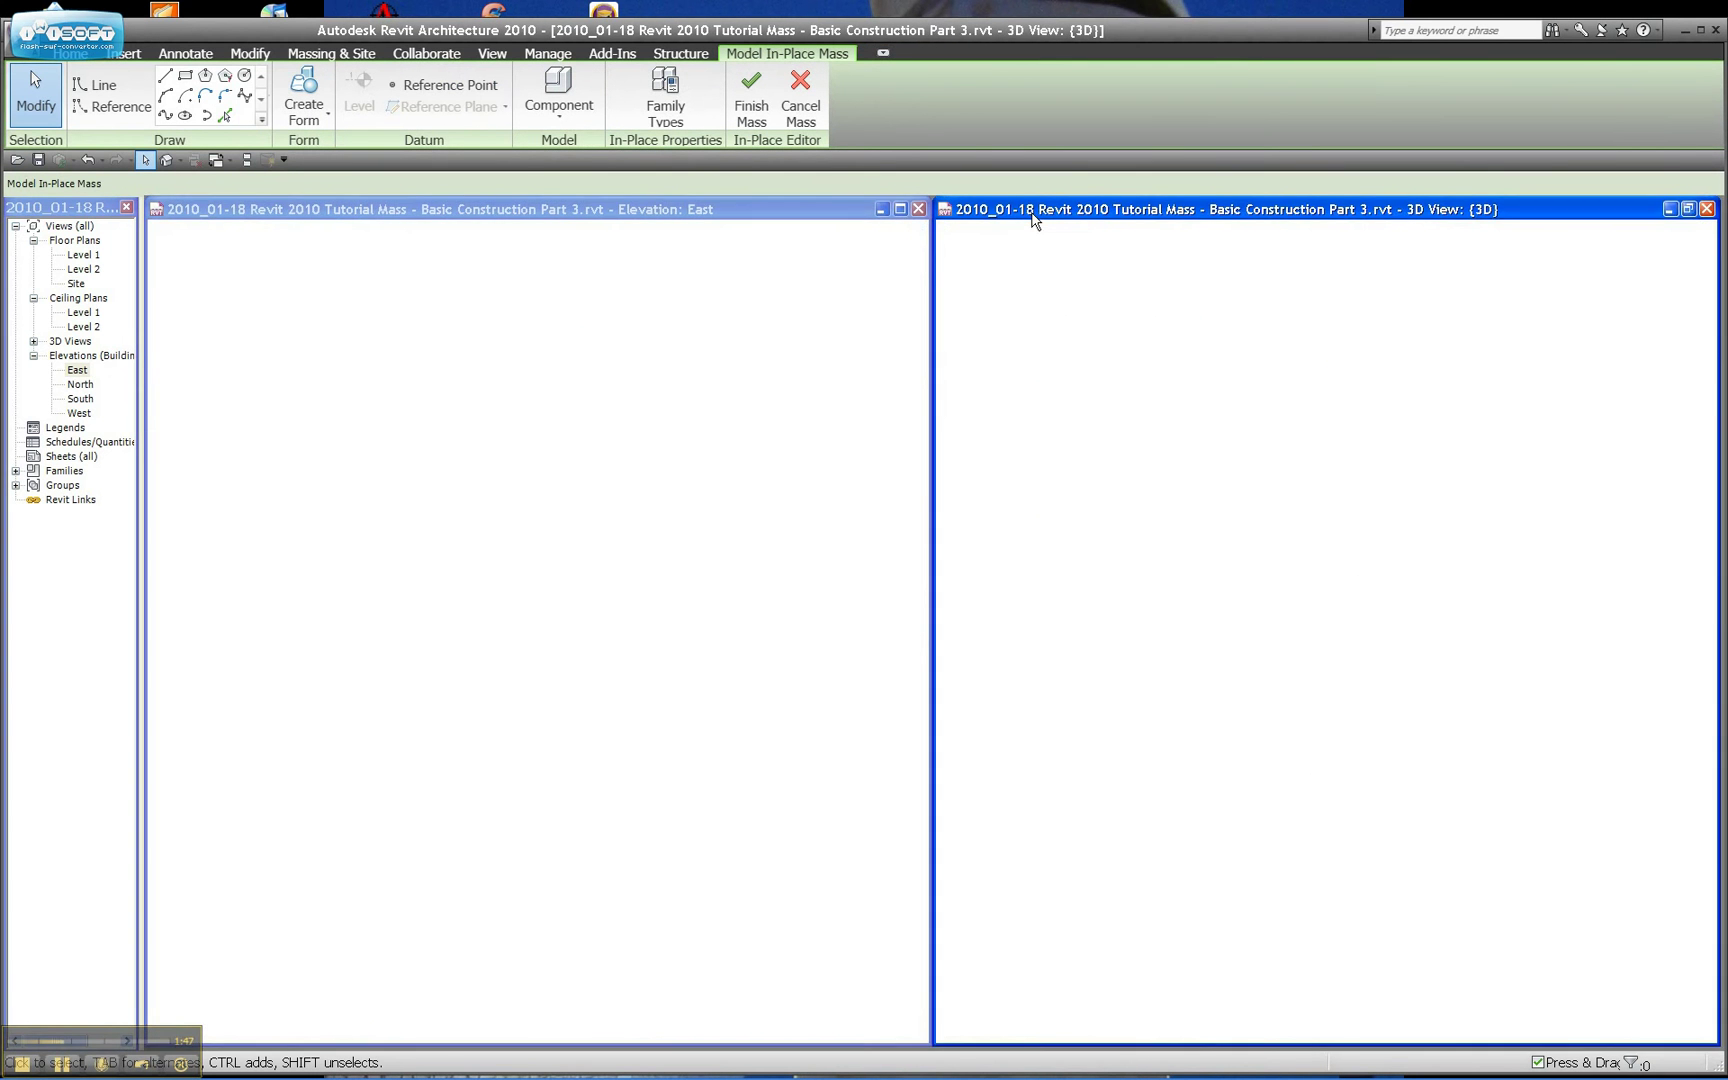
# Step: Add a horizontal profile around the twisted mass's side faces at a height of about 119'
pyautogui.scroll(-5, 781, 497)
pyautogui.scroll(5, 510, 523)
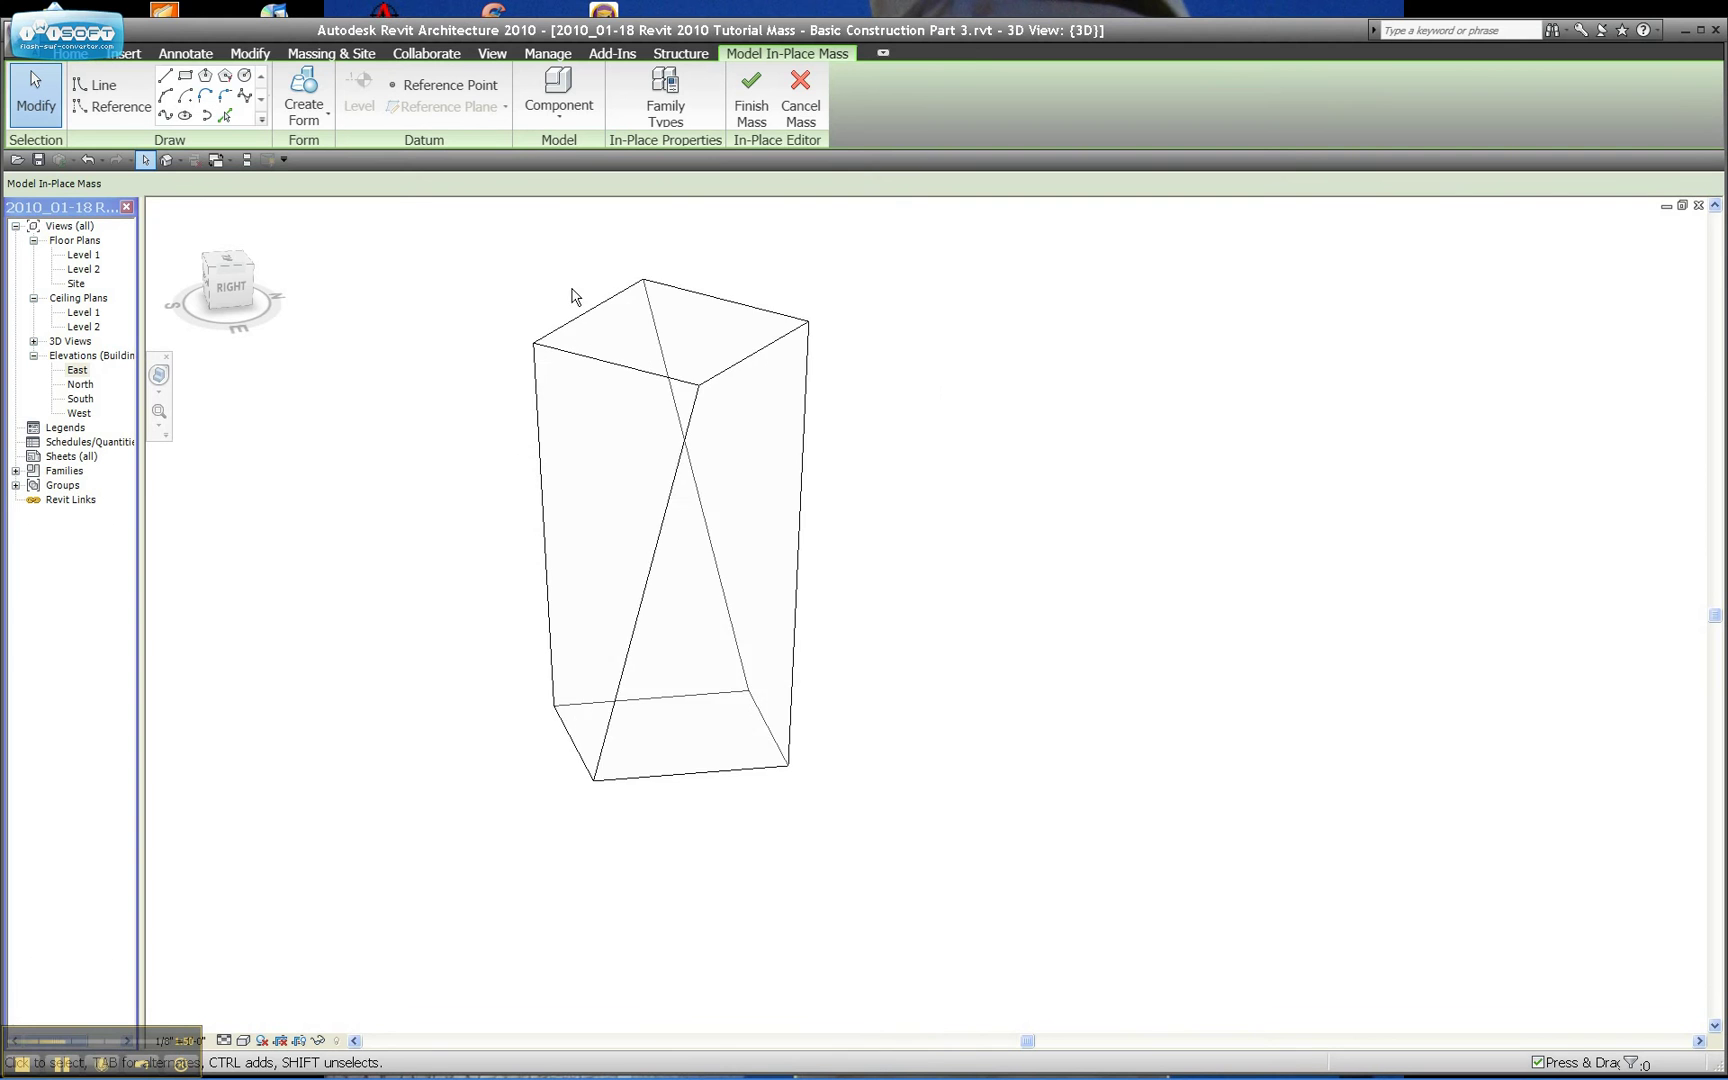
pyautogui.scroll(1, 574, 289)
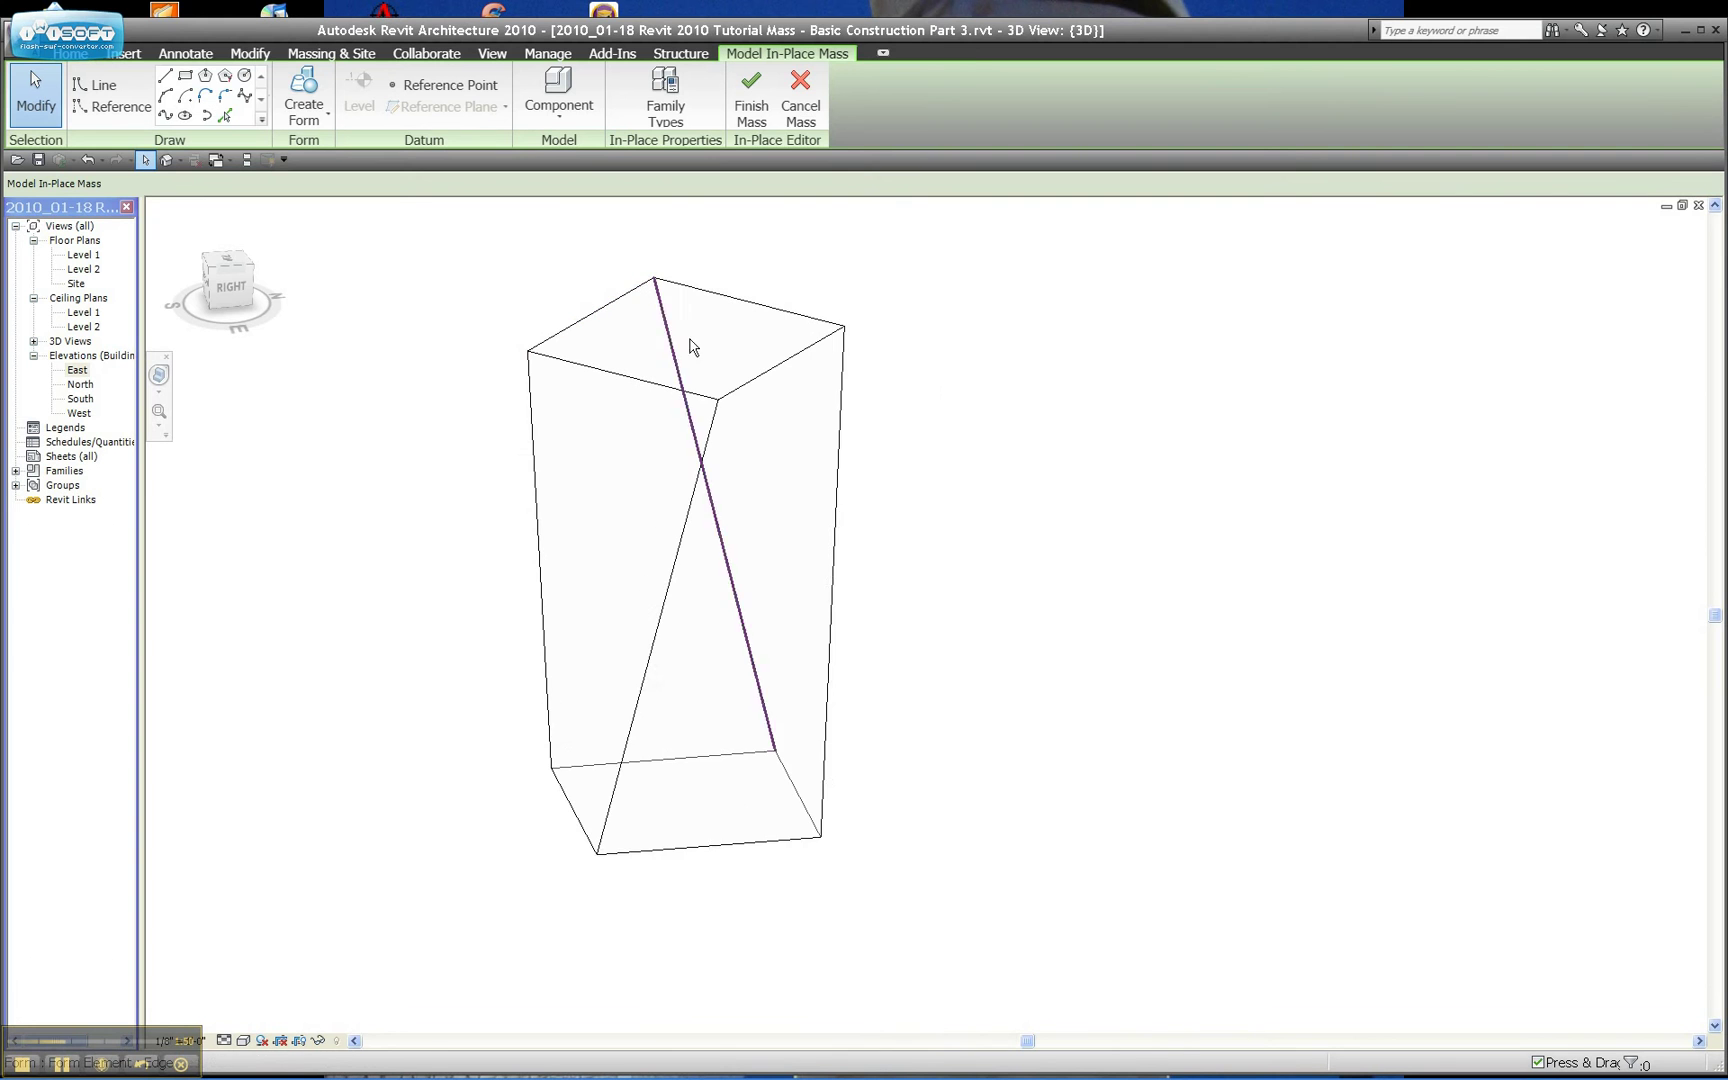
pyautogui.click(768, 408)
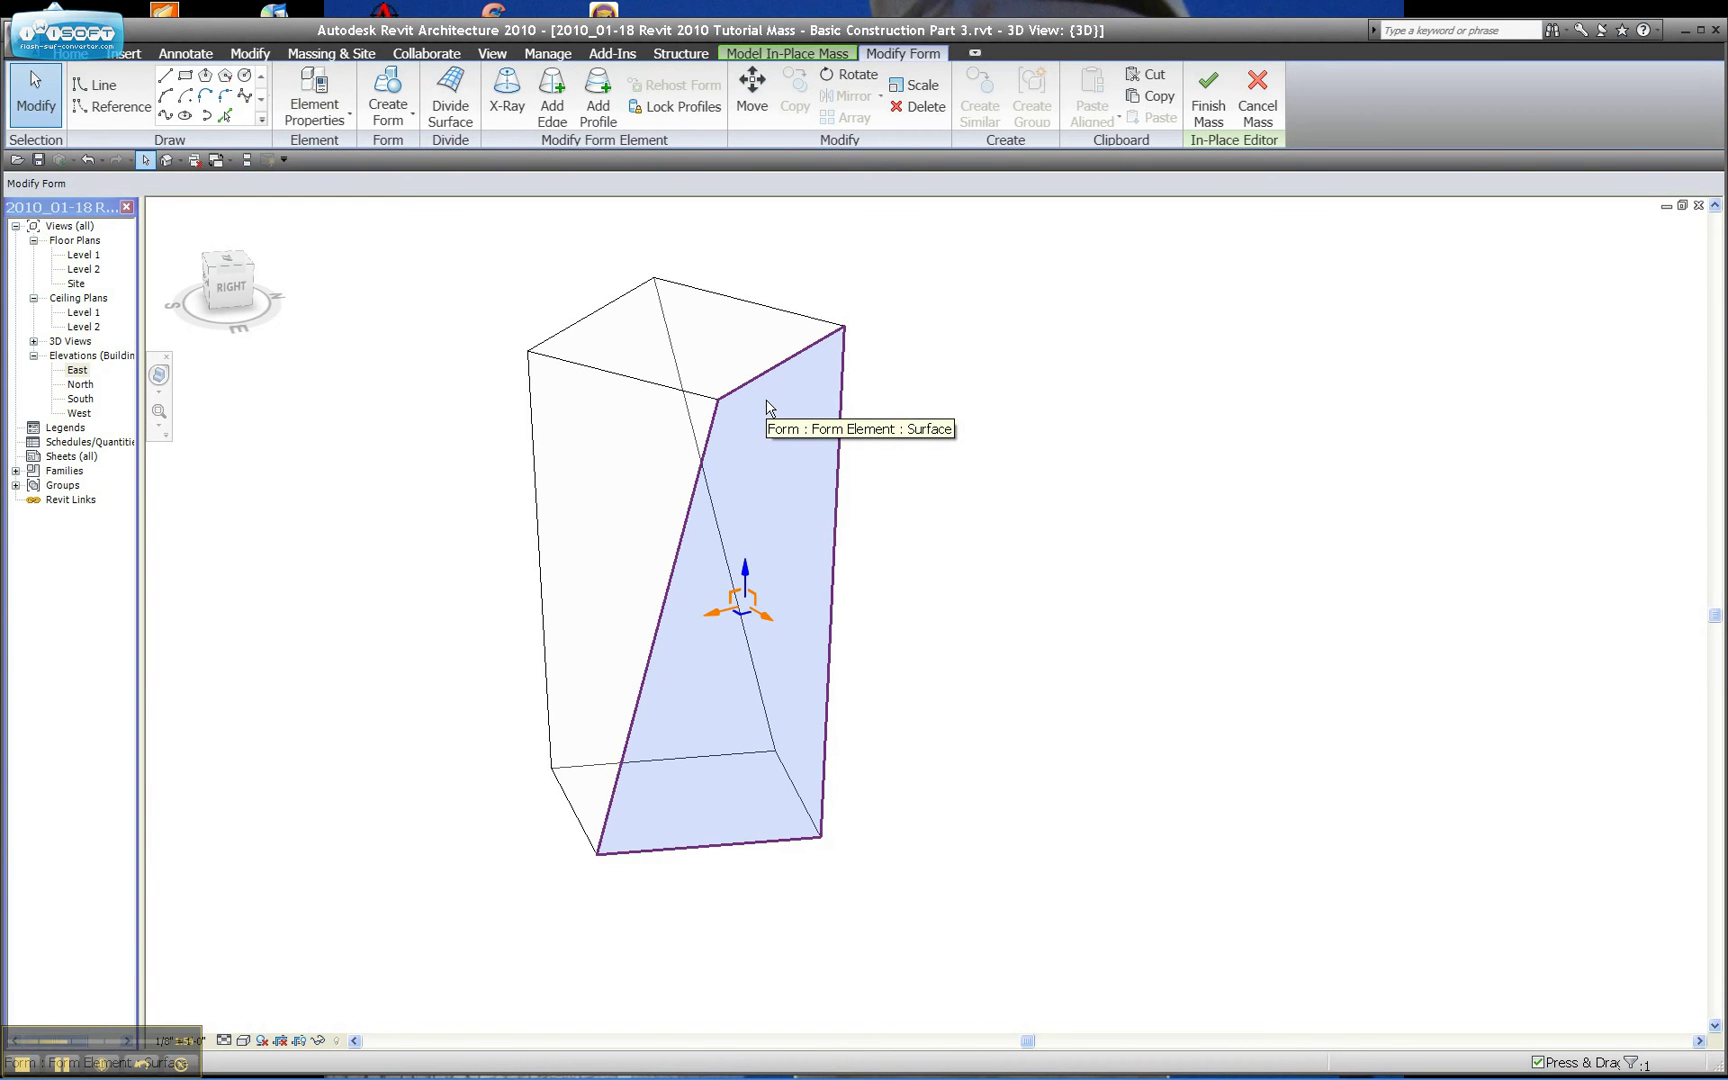
pyautogui.click(725, 355)
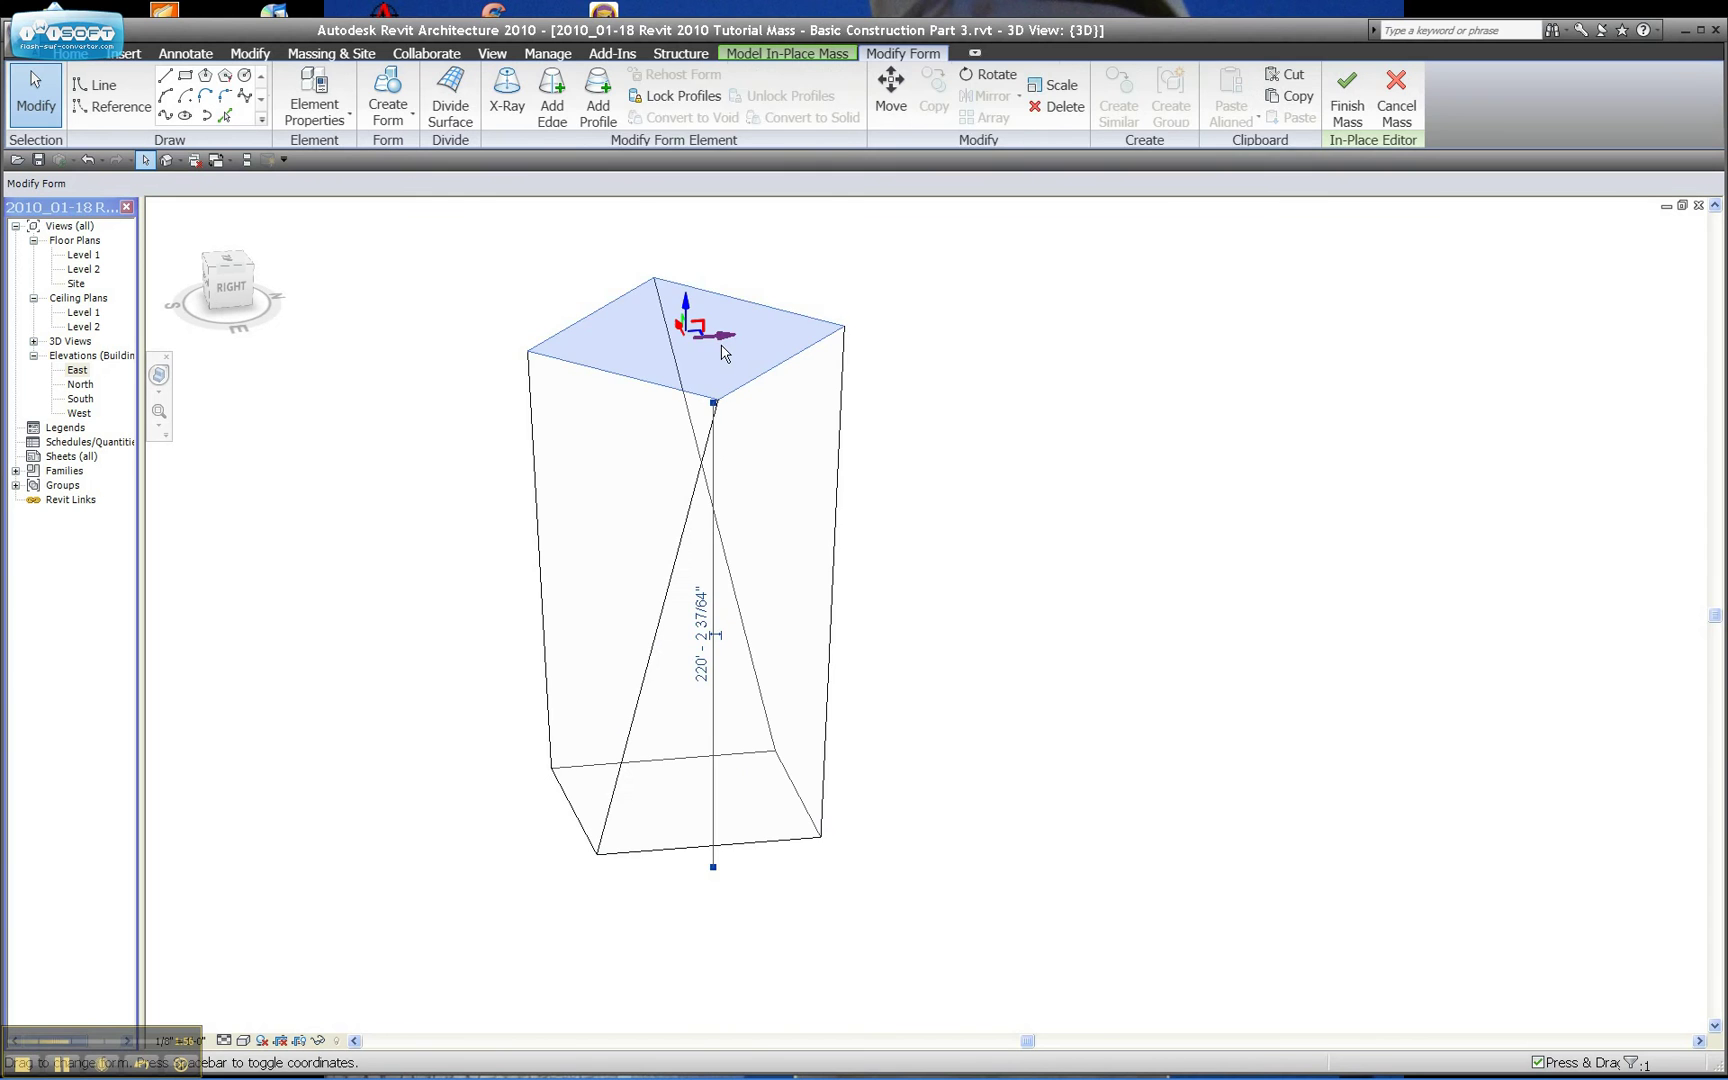
pyautogui.click(808, 421)
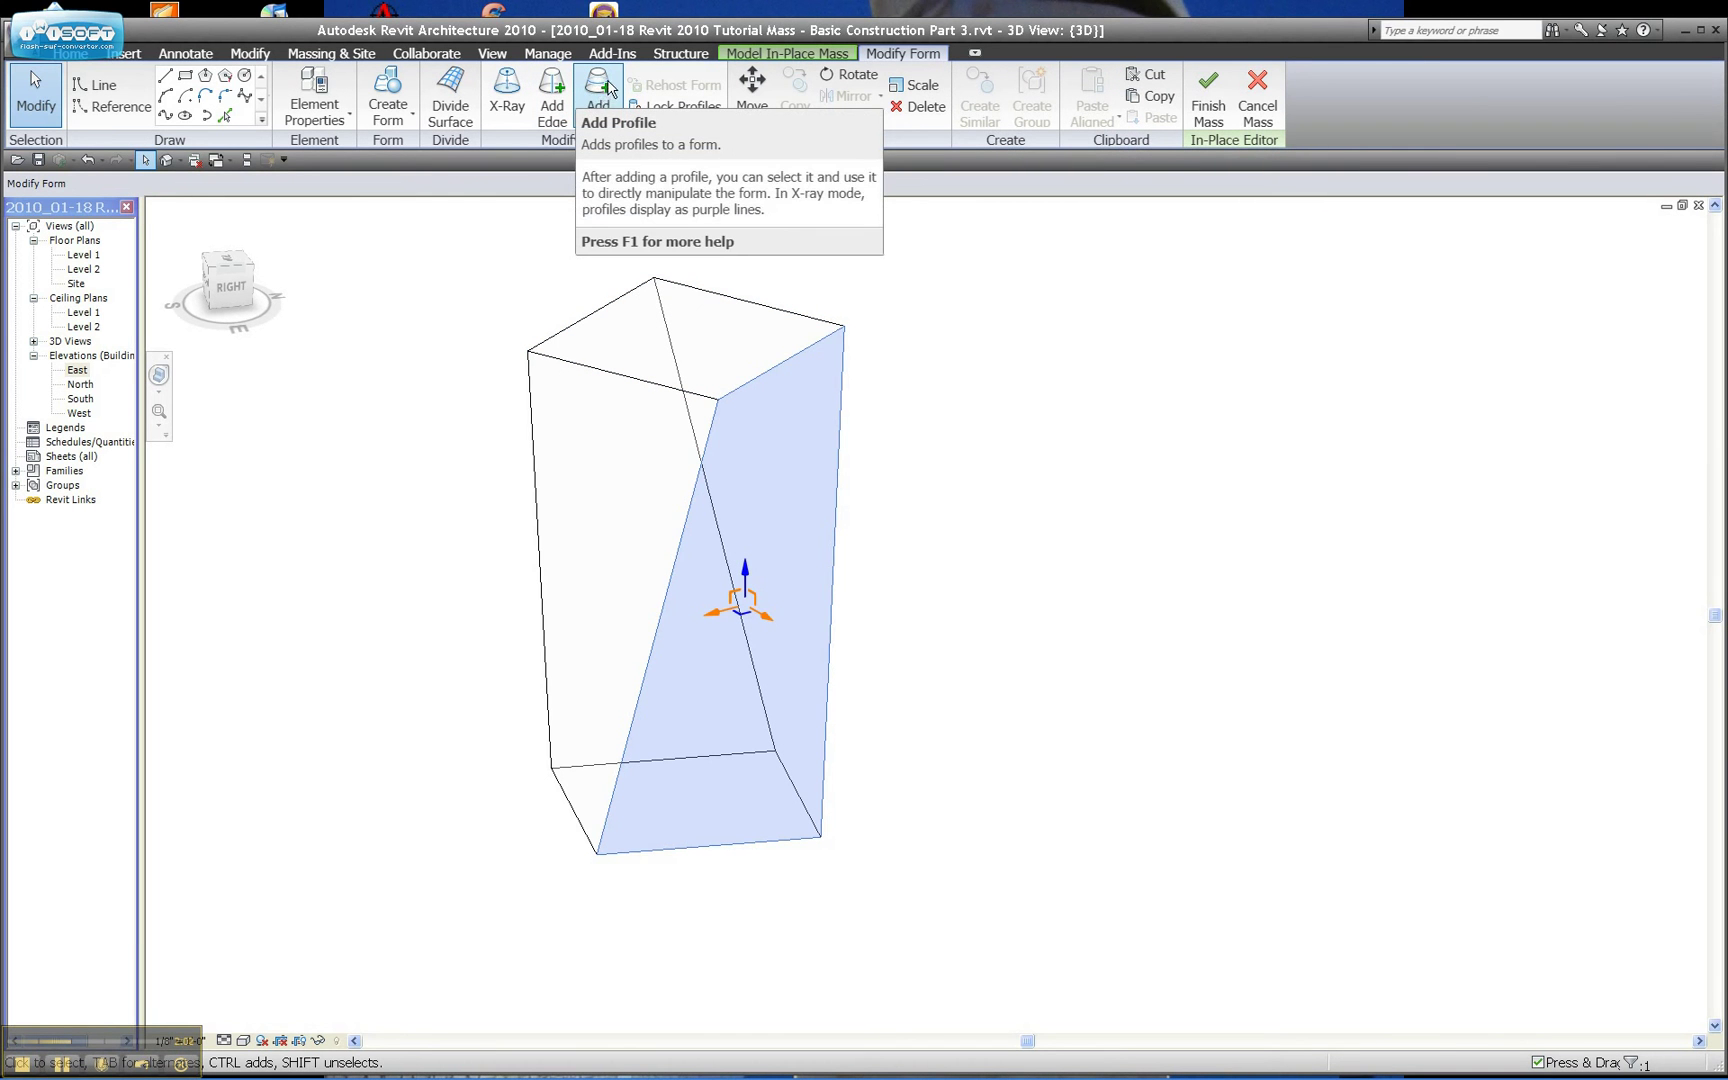
pyautogui.click(605, 90)
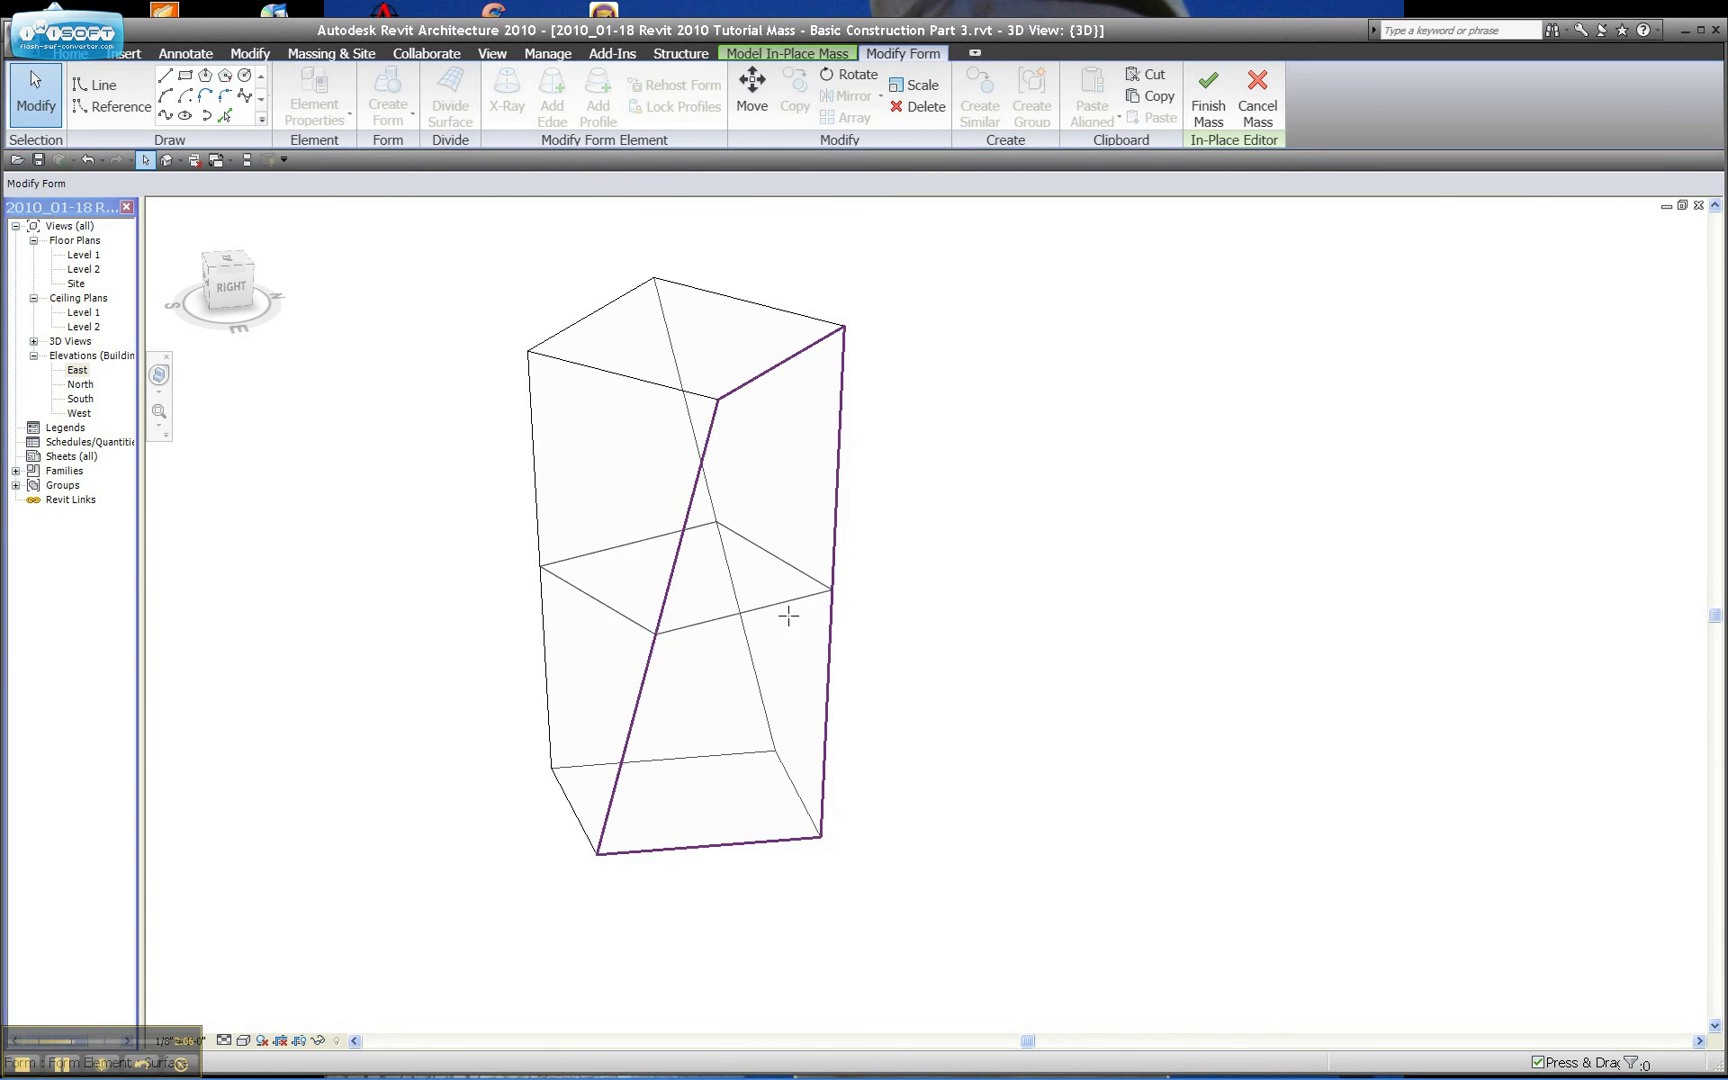
pyautogui.click(787, 573)
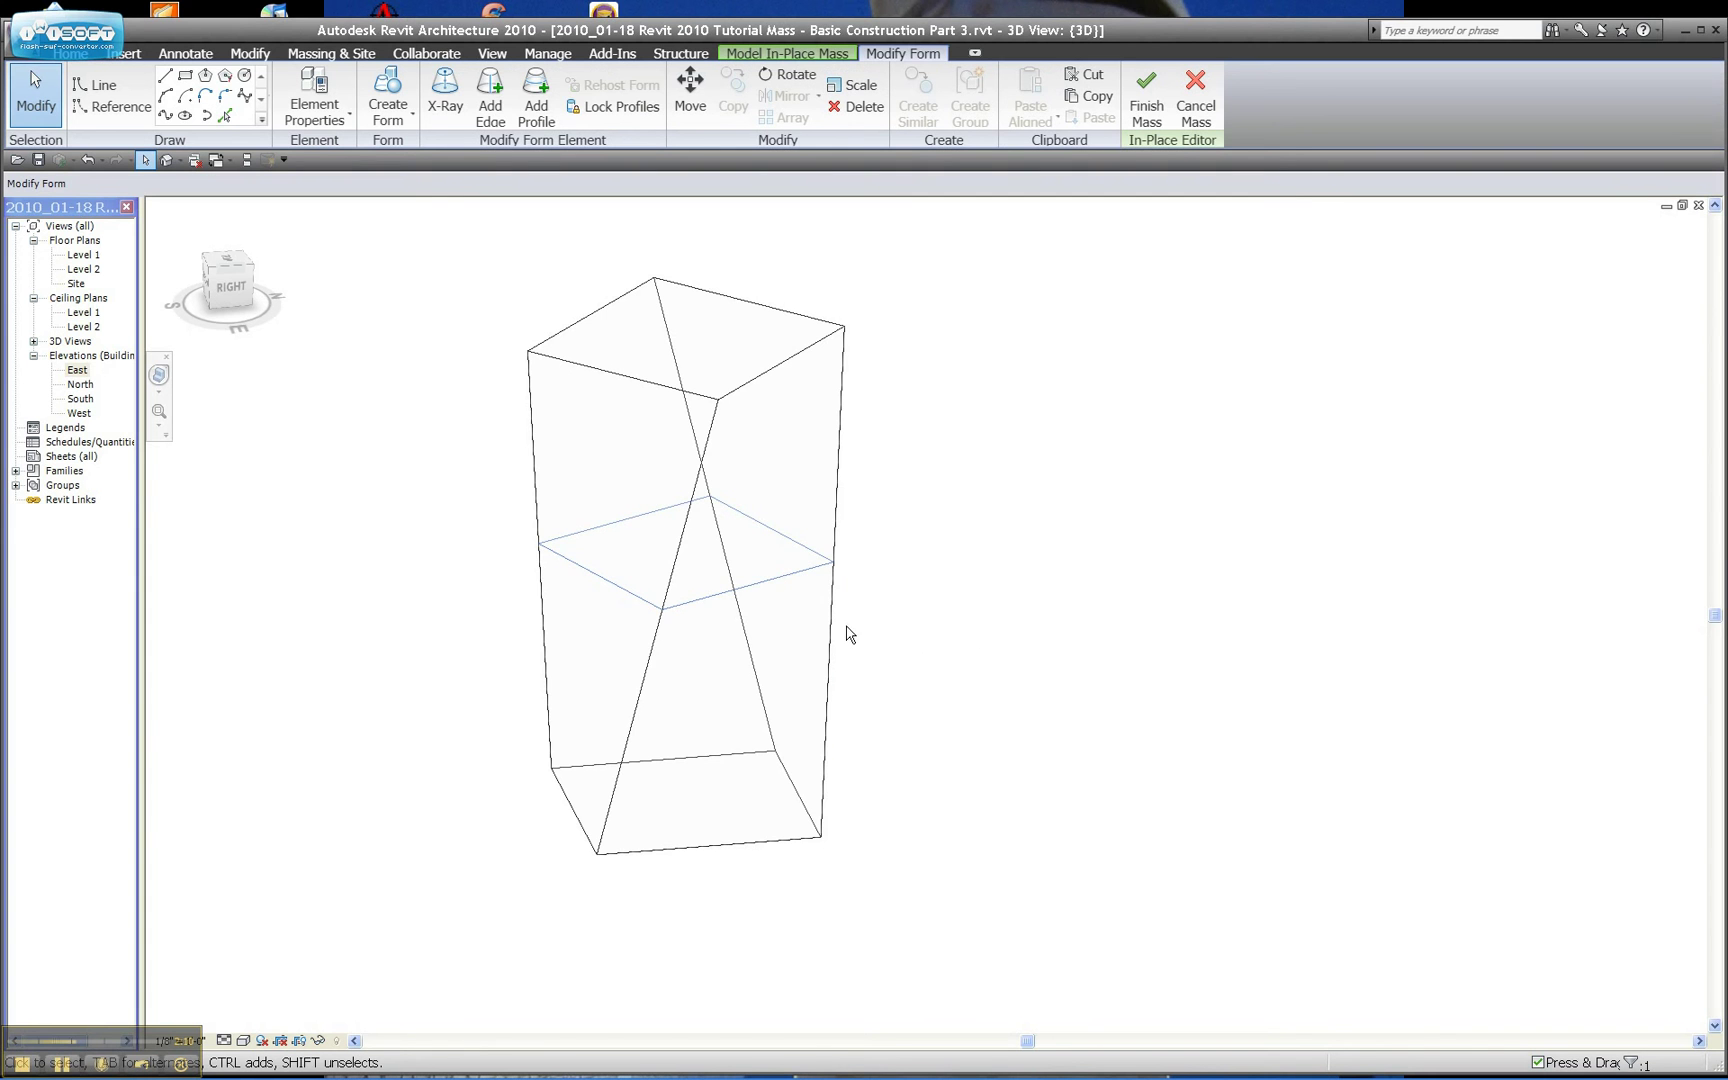
pyautogui.press('Escape')
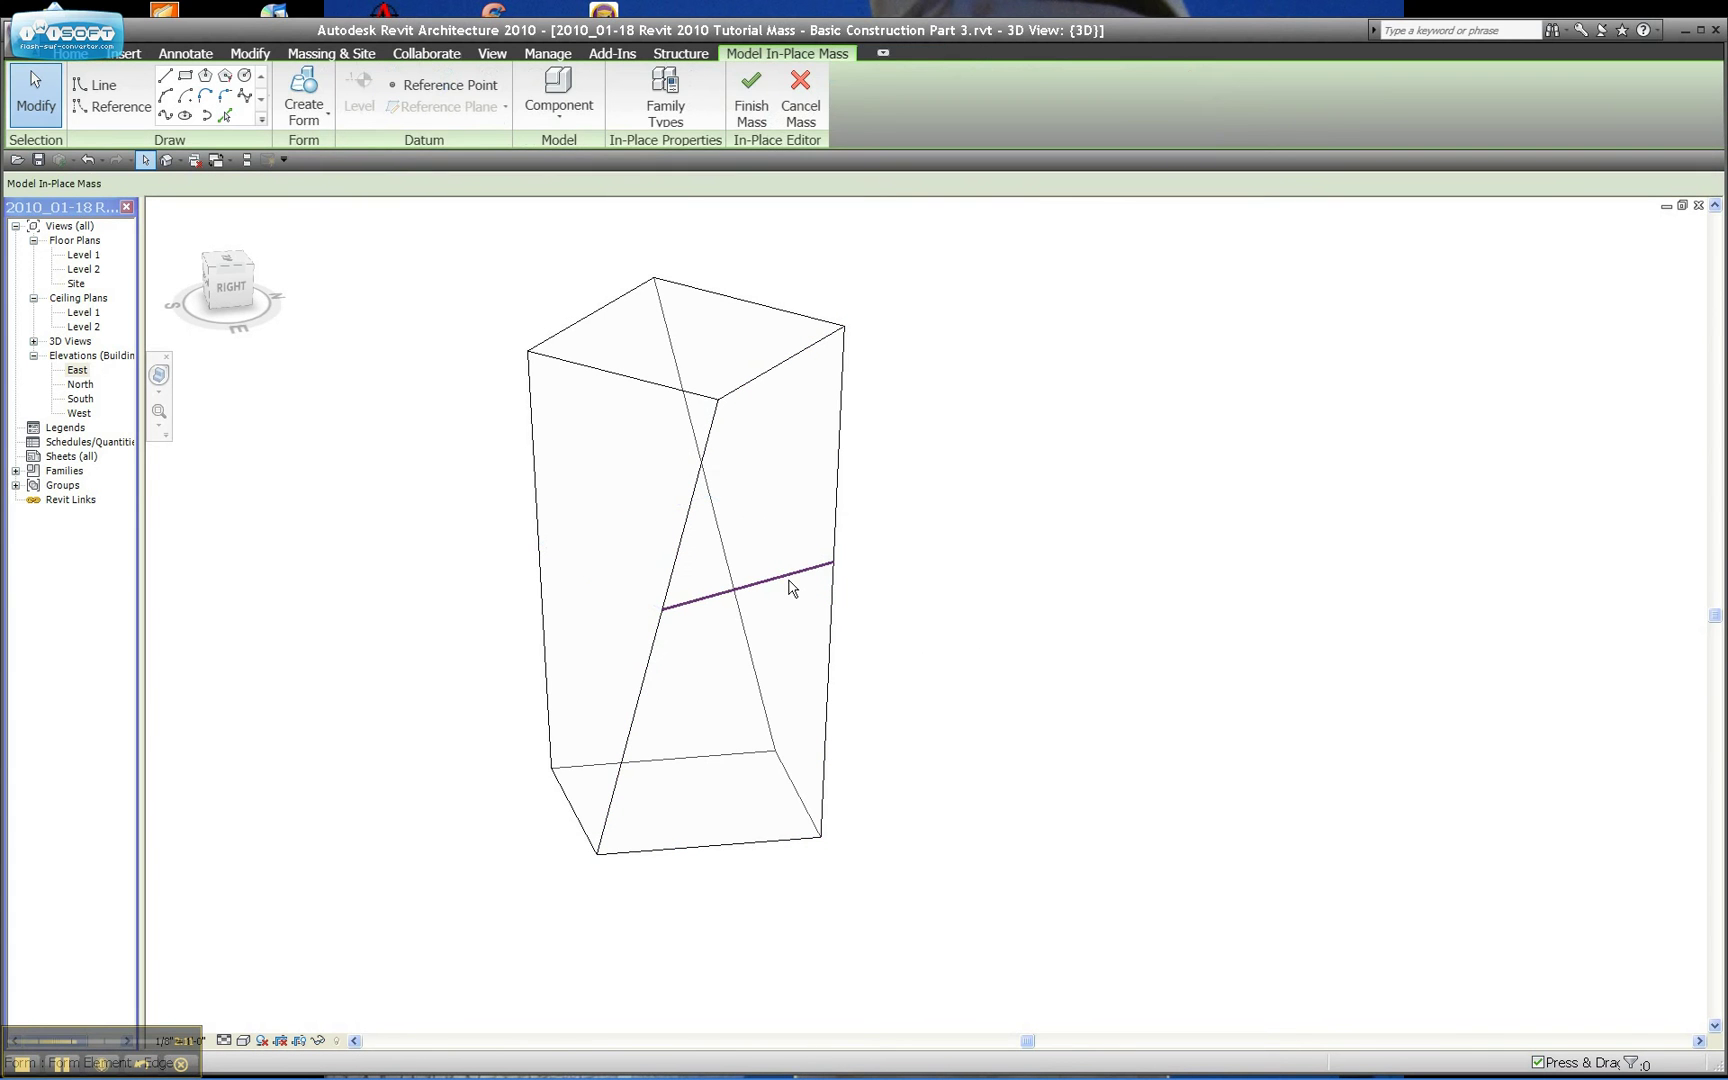
# Step: Try to select and delete the mid-height profile by way of its front edge
pyautogui.click(792, 588)
pyautogui.press('Delete')
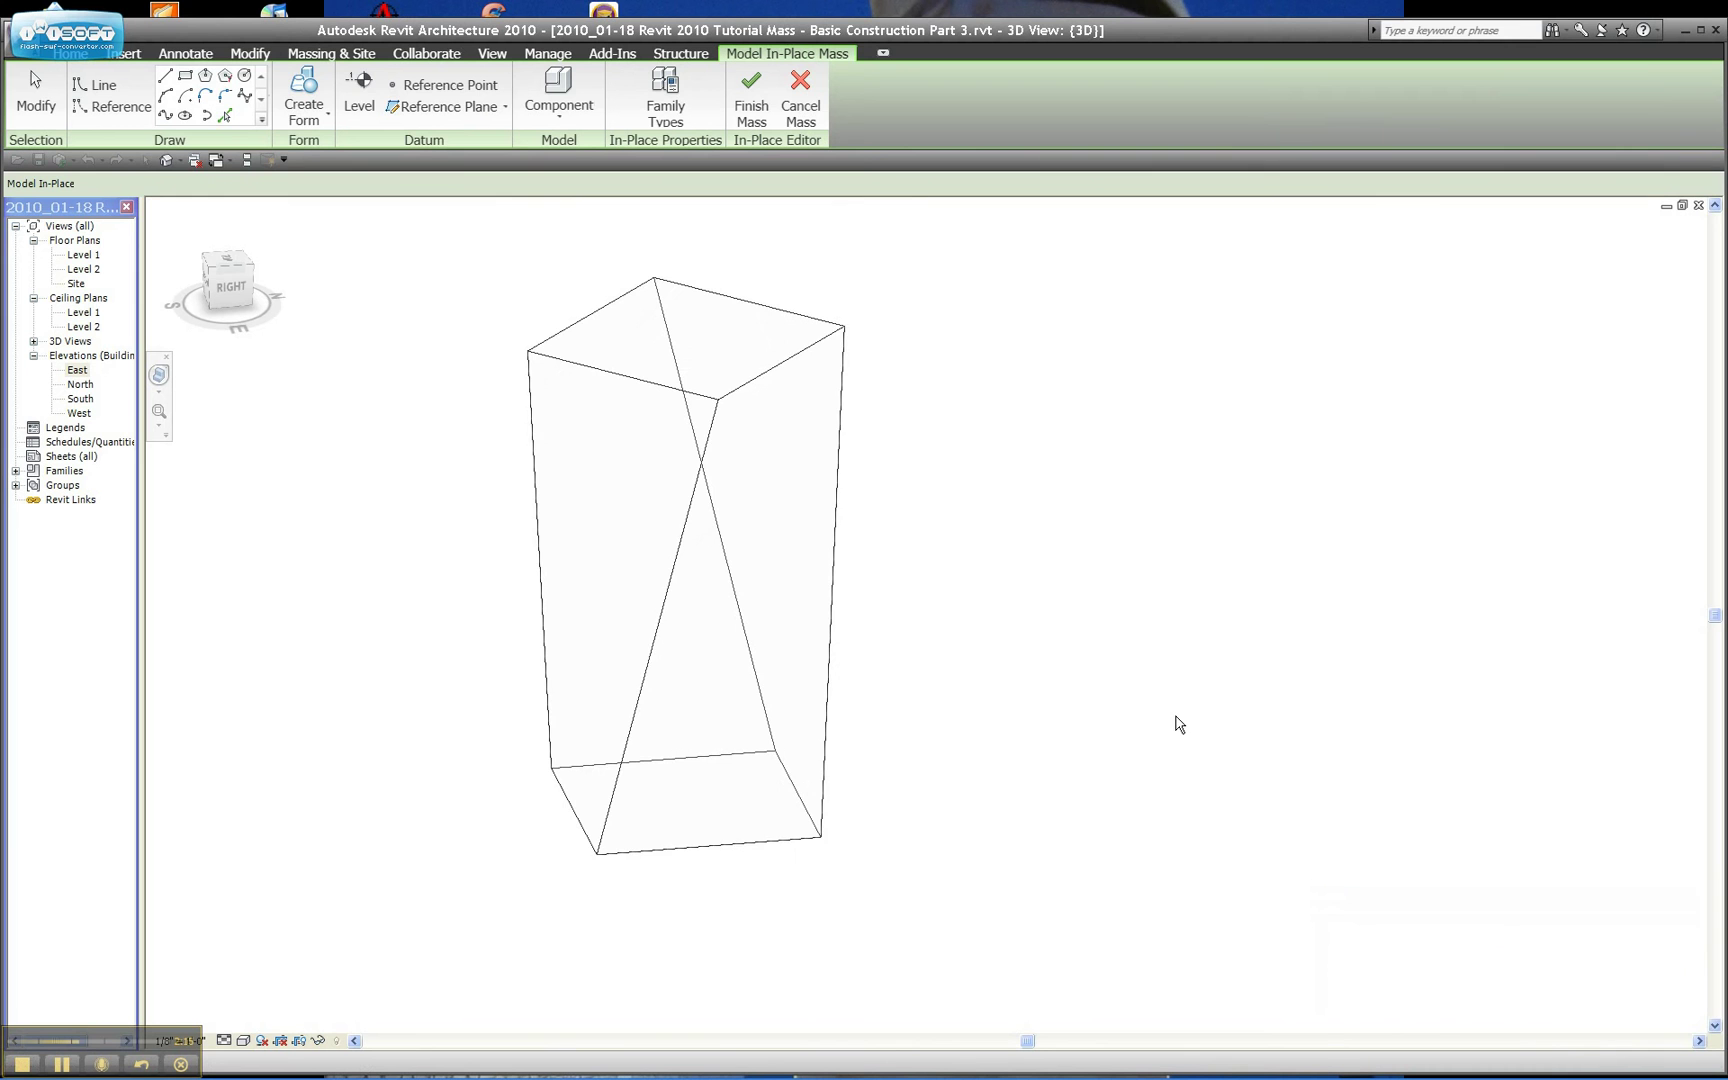
pyautogui.click(705, 606)
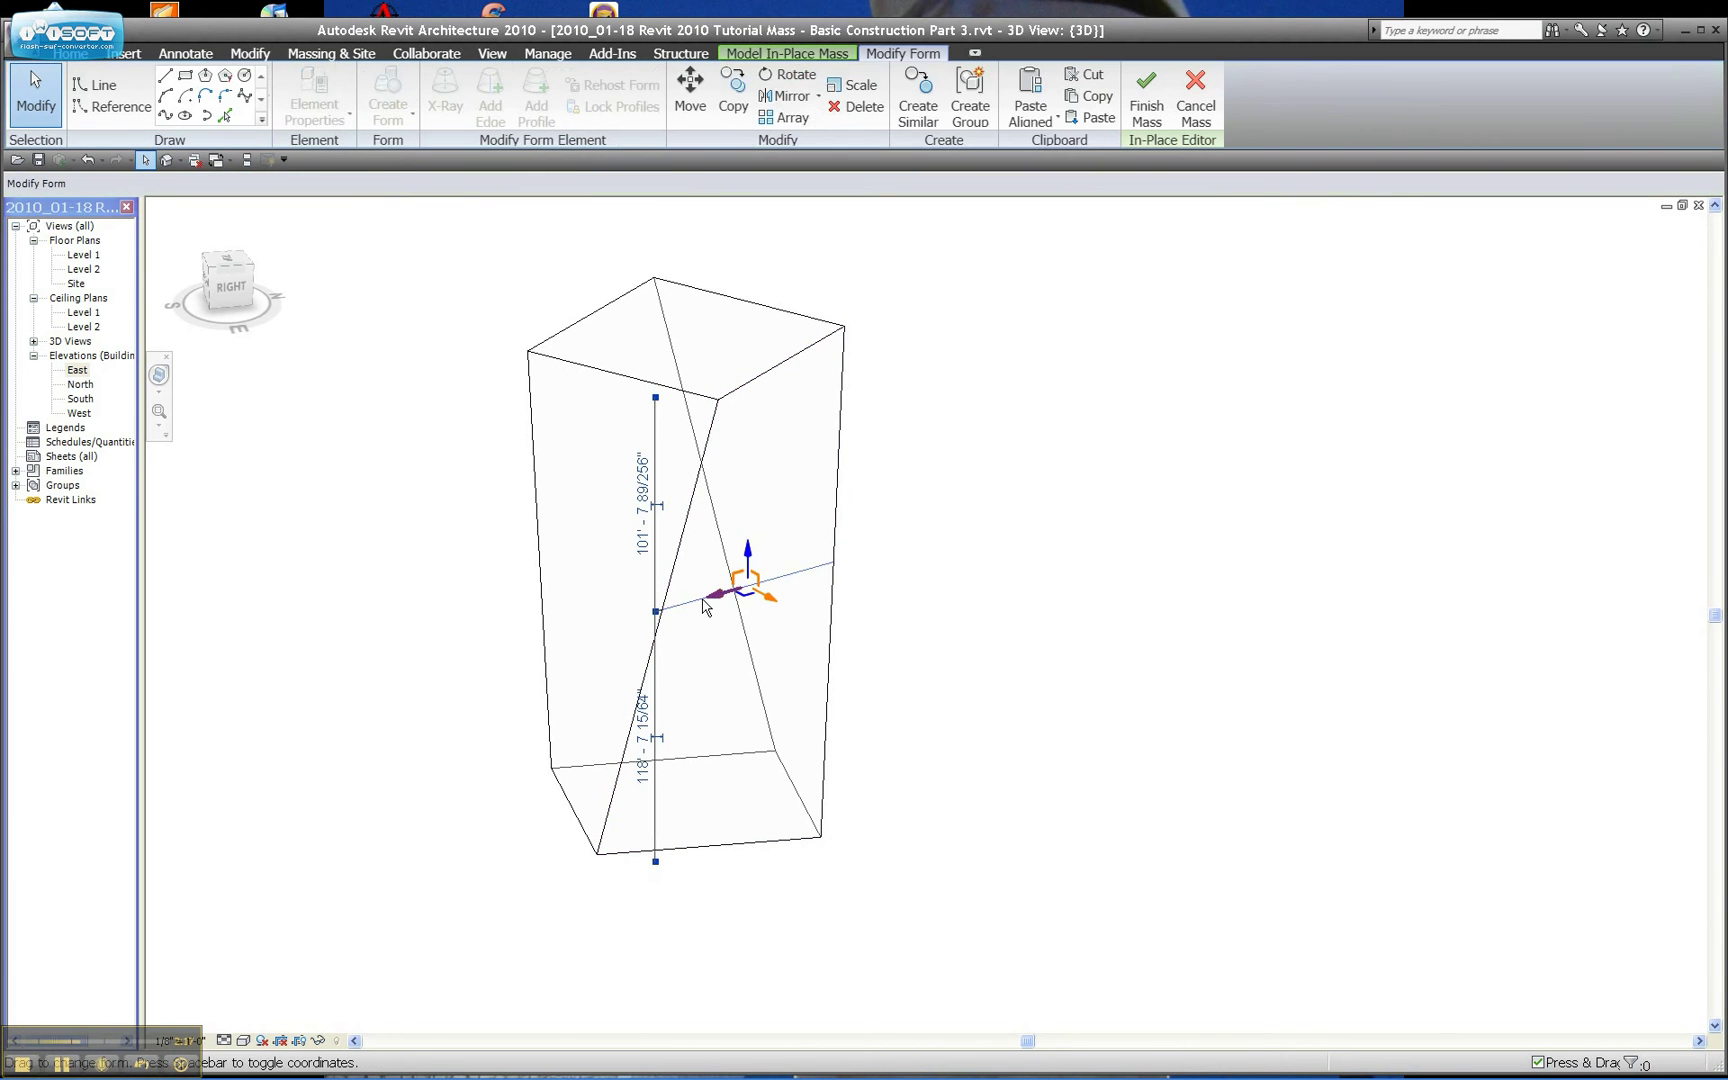
pyautogui.press('Tab')
pyautogui.press('Tab')
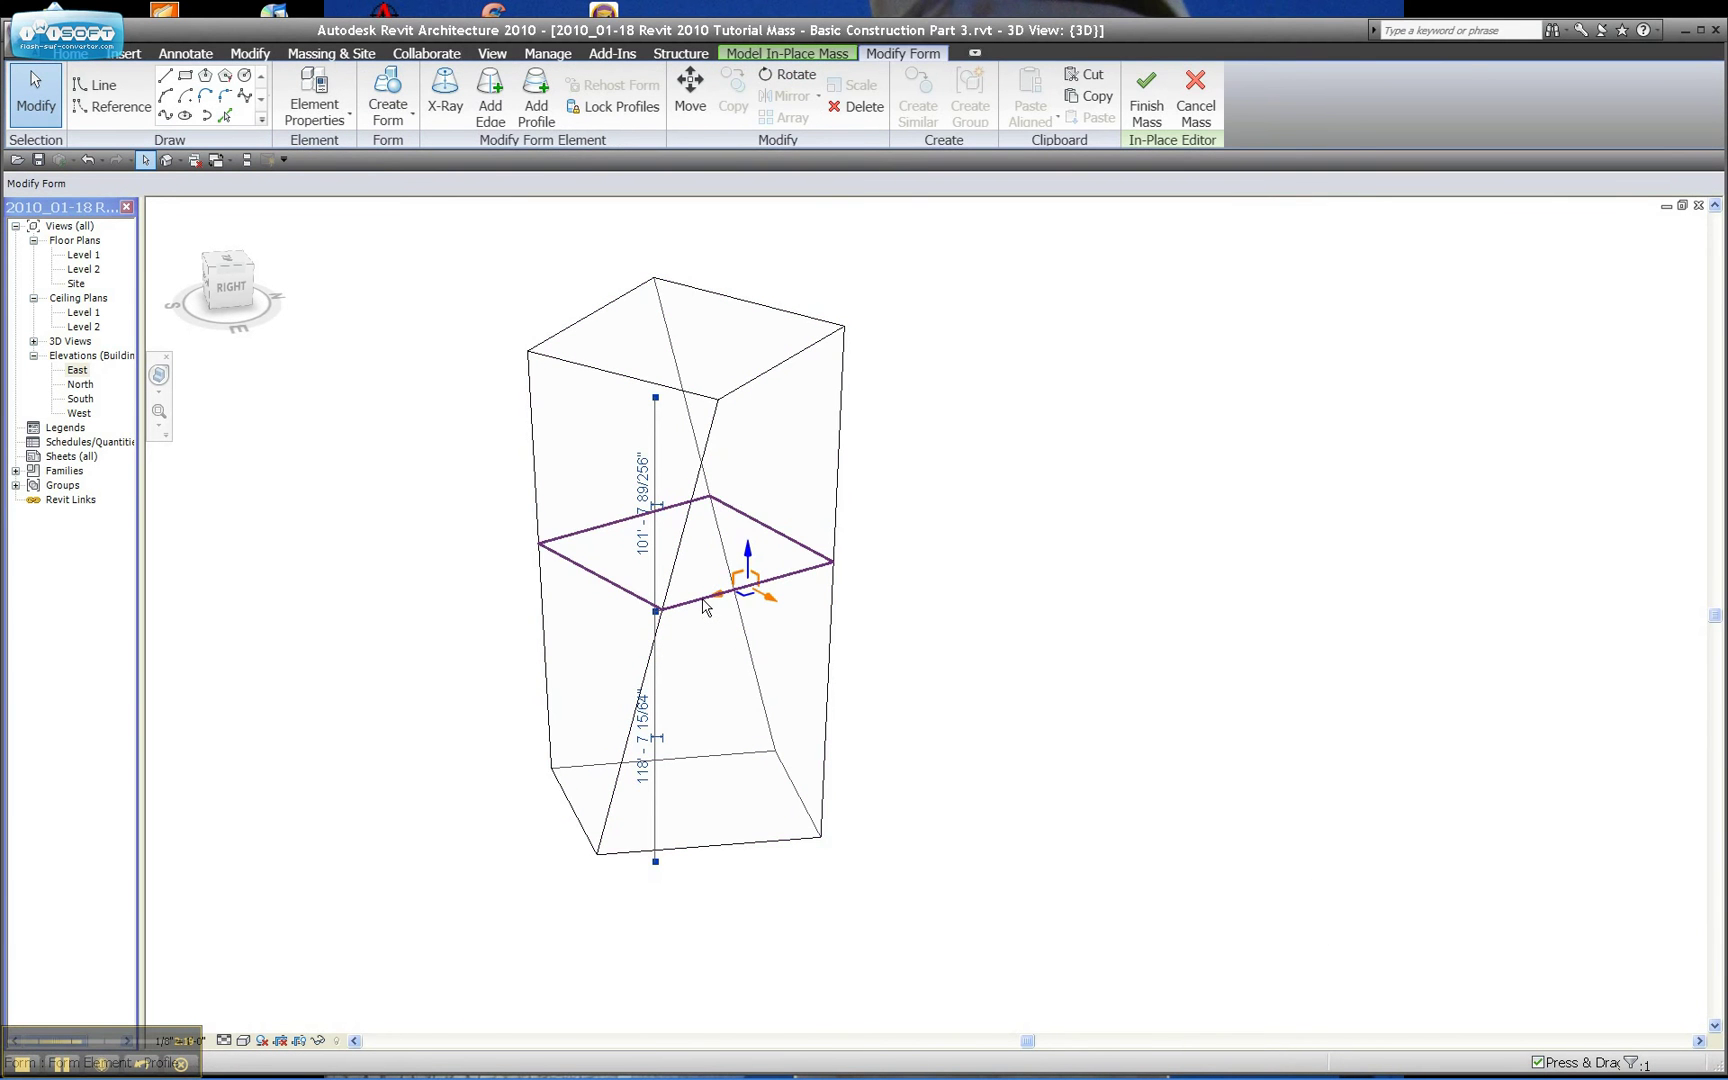
# Step: Turn on X-Ray mode for the mass to reveal its profiles, vertices and path
pyautogui.click(704, 638)
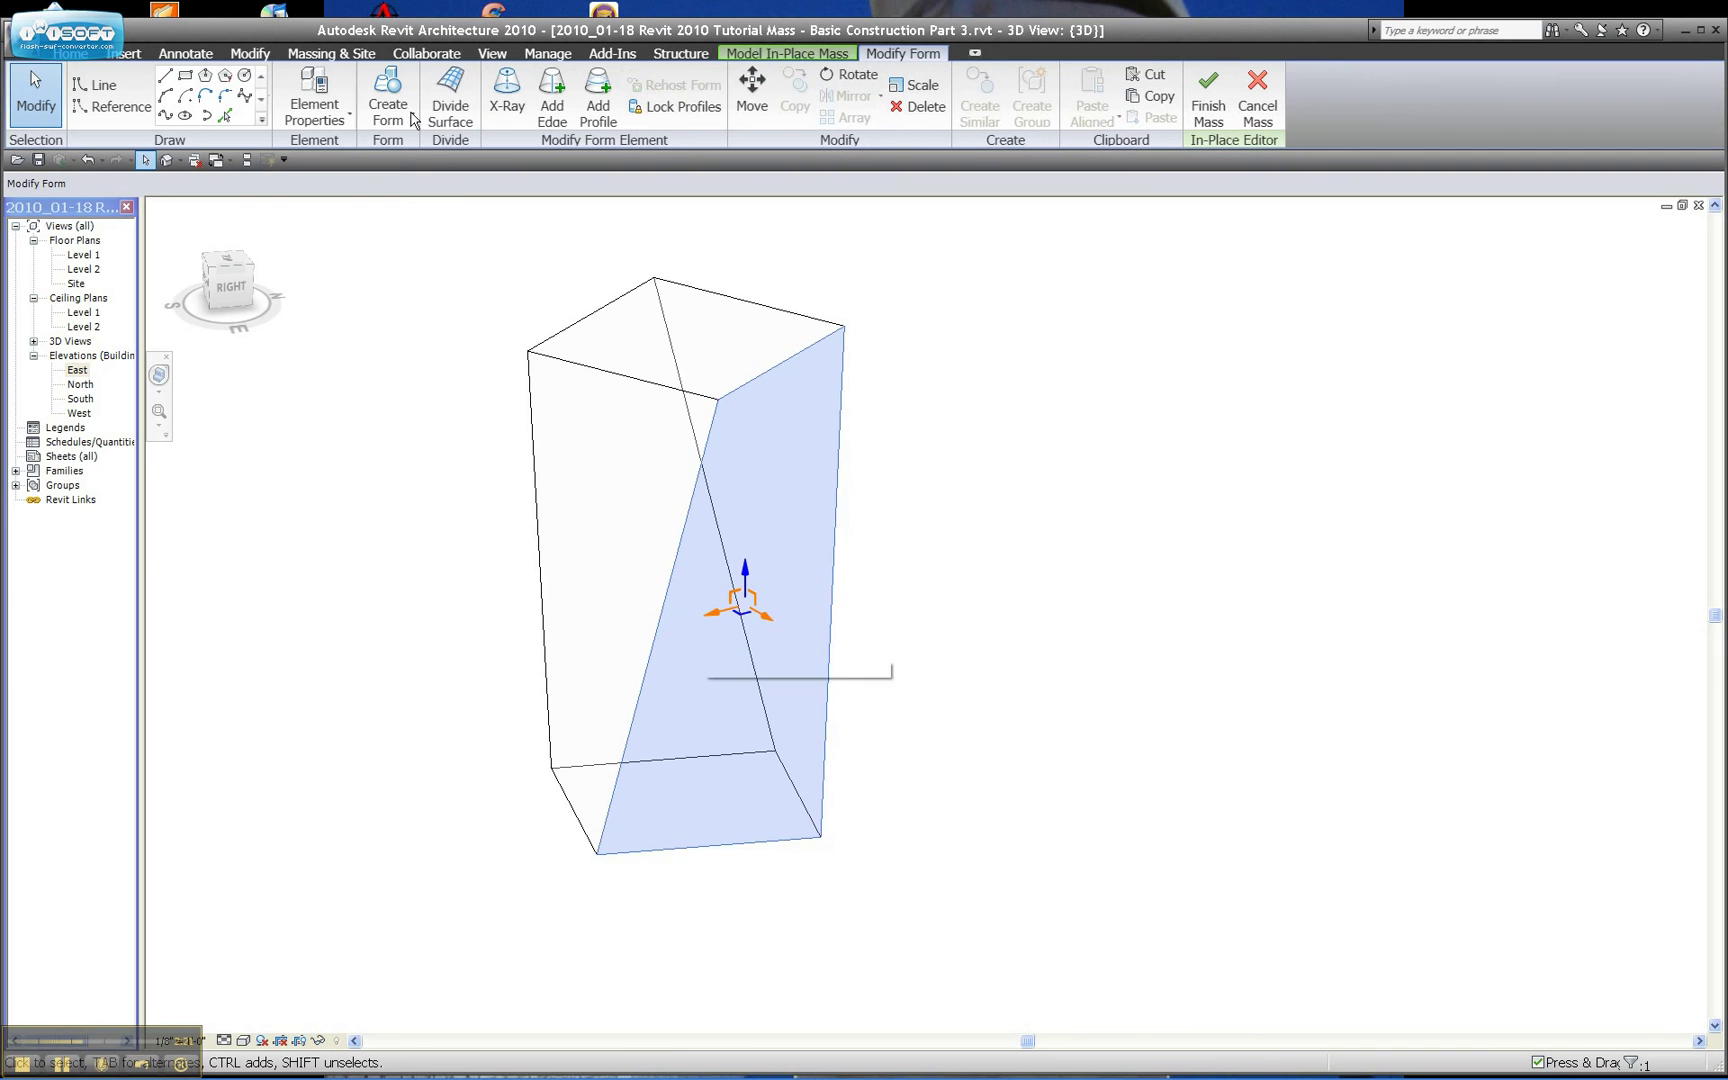
pyautogui.click(509, 98)
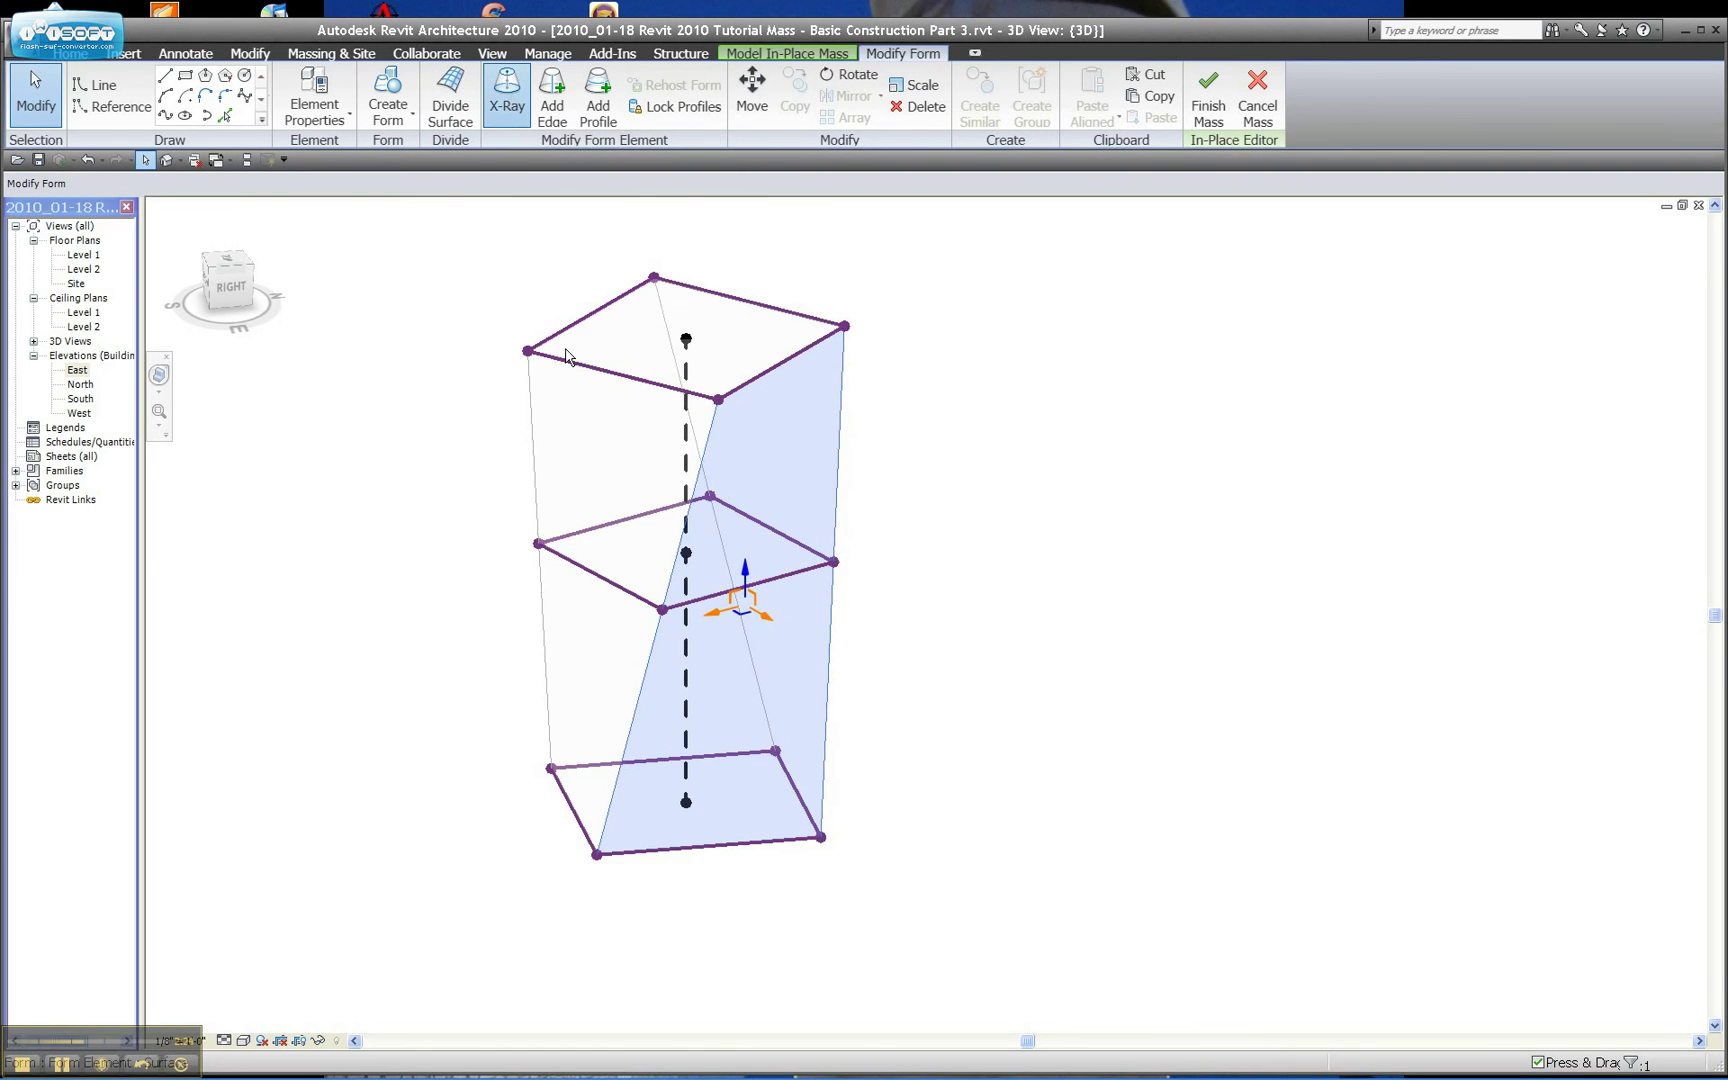
pyautogui.click(498, 606)
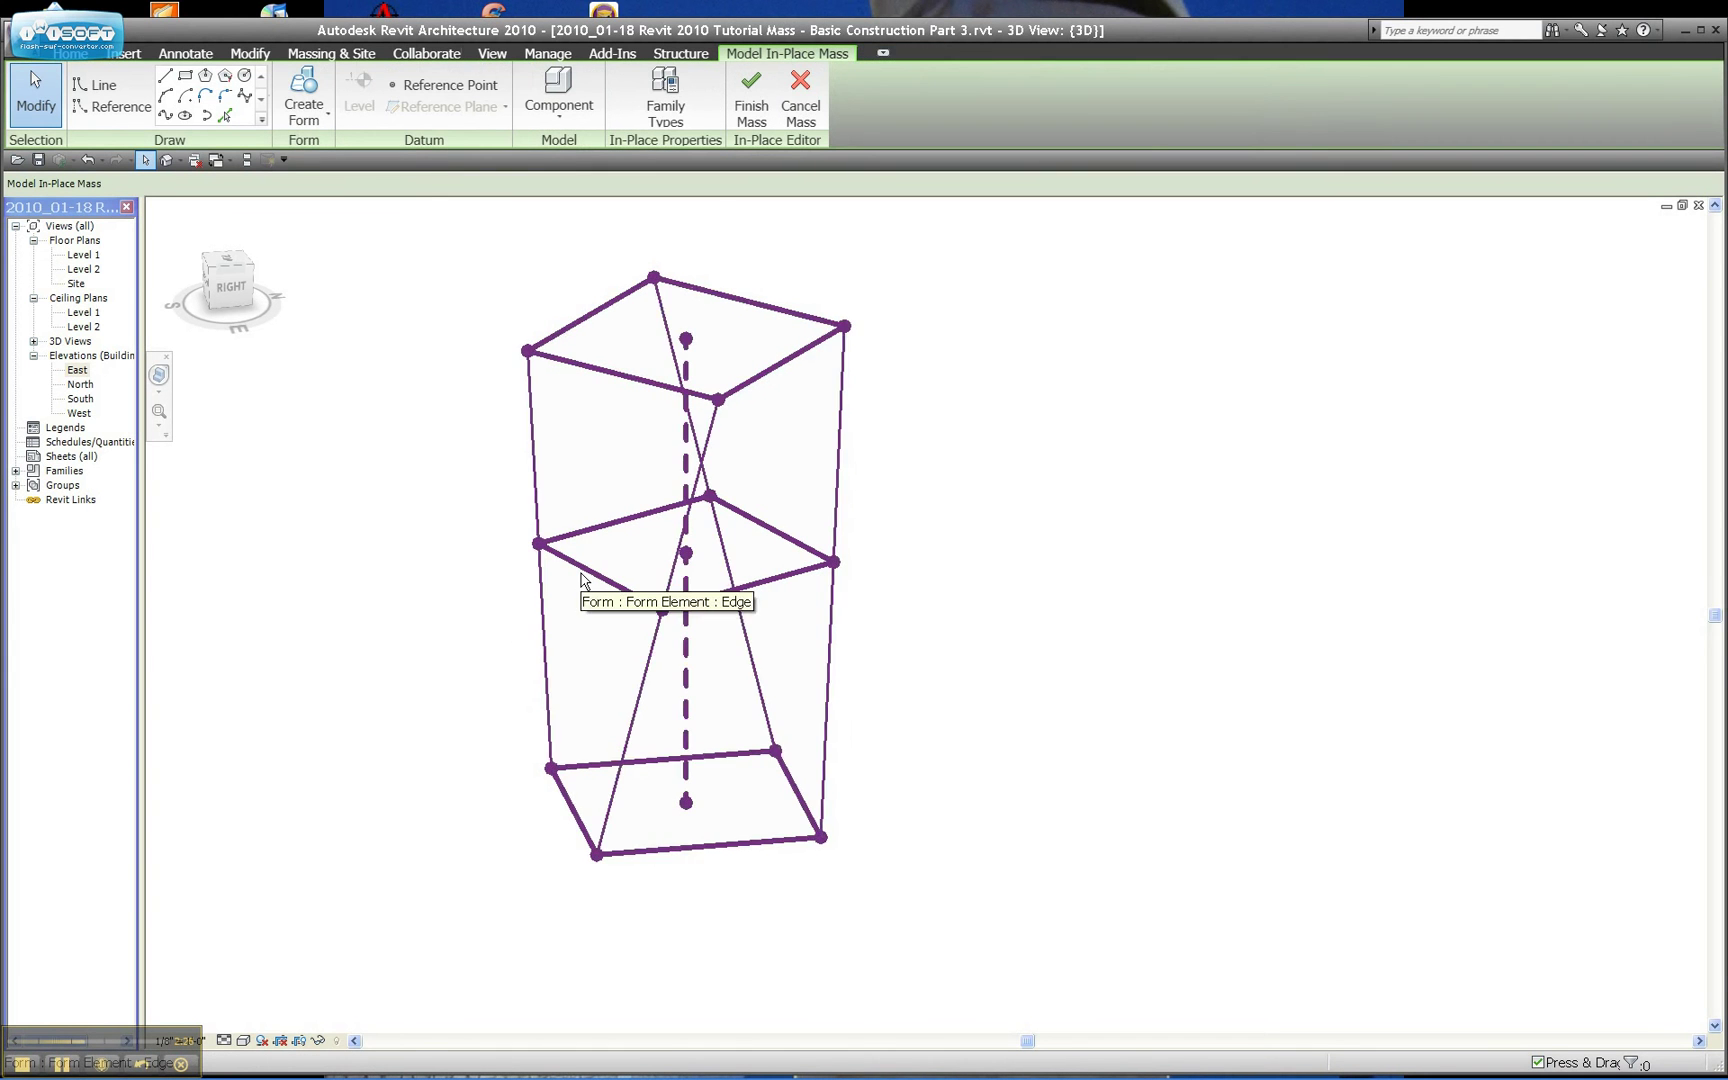
# Step: Select the whole mid-height profile of the mass and delete it
pyautogui.press('Tab')
pyautogui.click(582, 580)
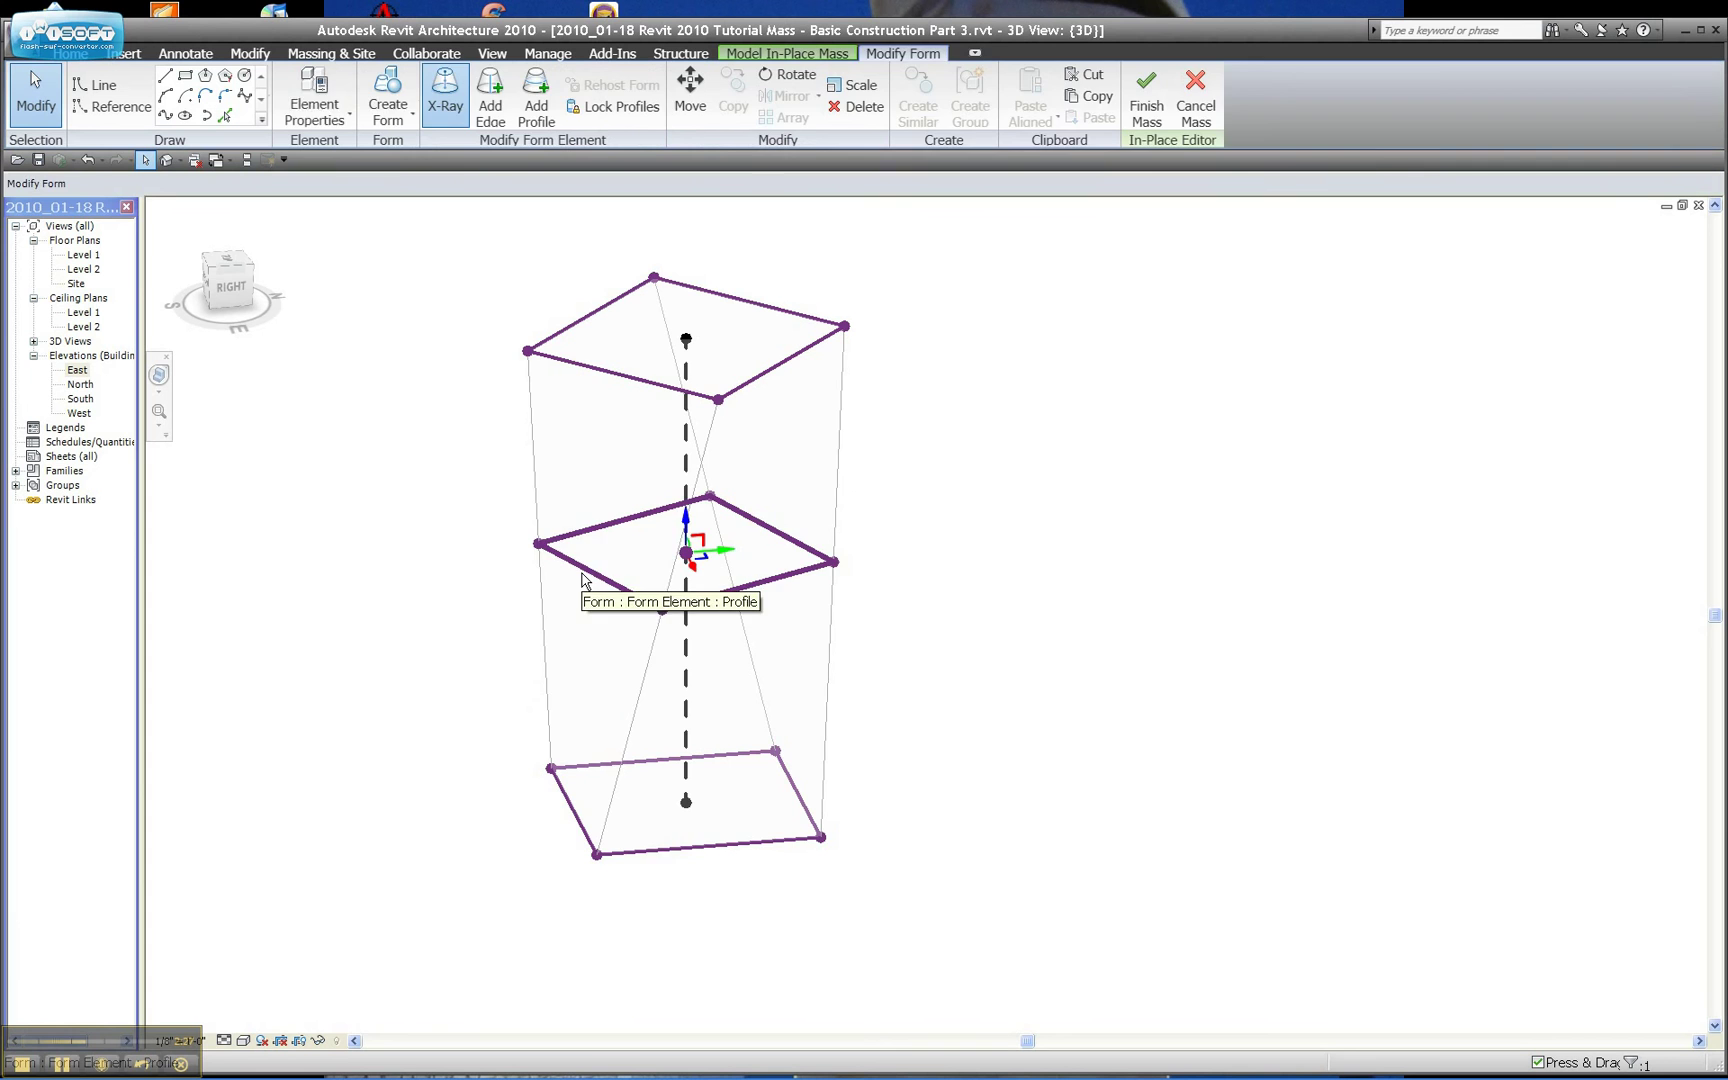
pyautogui.press('Delete')
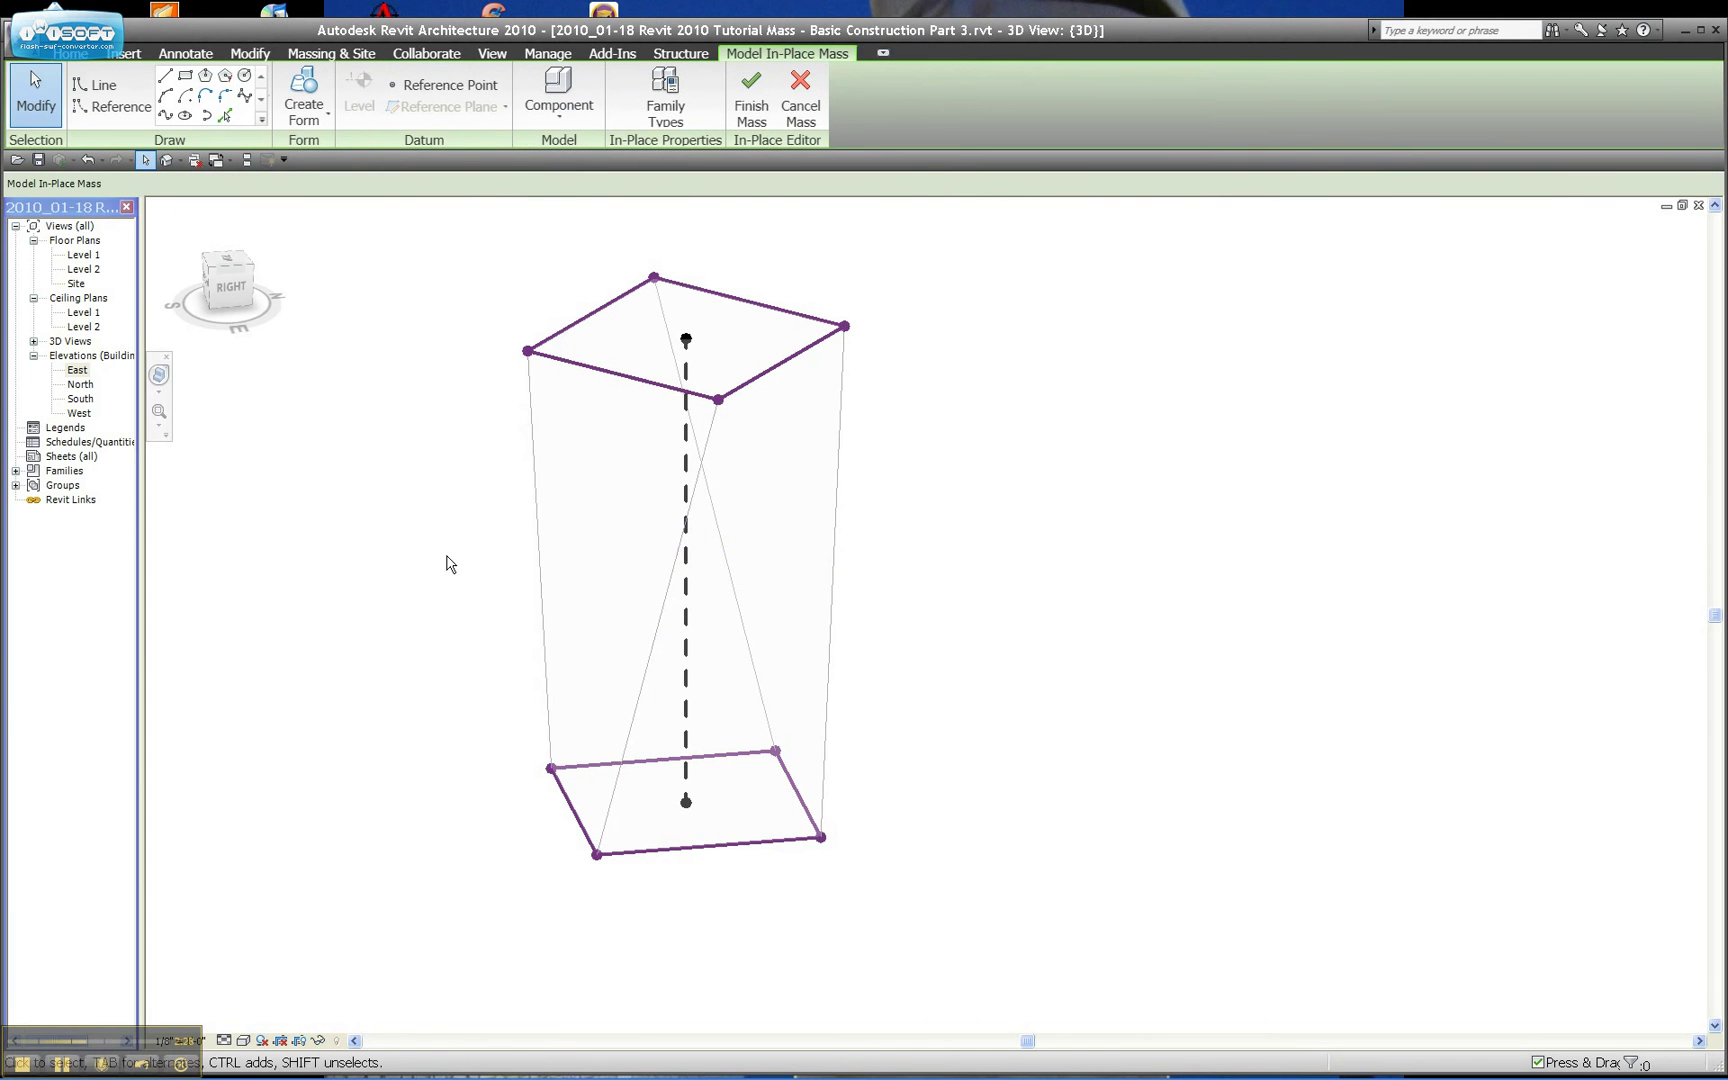
# Step: Add a diagonal edge across each of the two front side faces, from a top corner to the opposite base corner
pyautogui.click(759, 550)
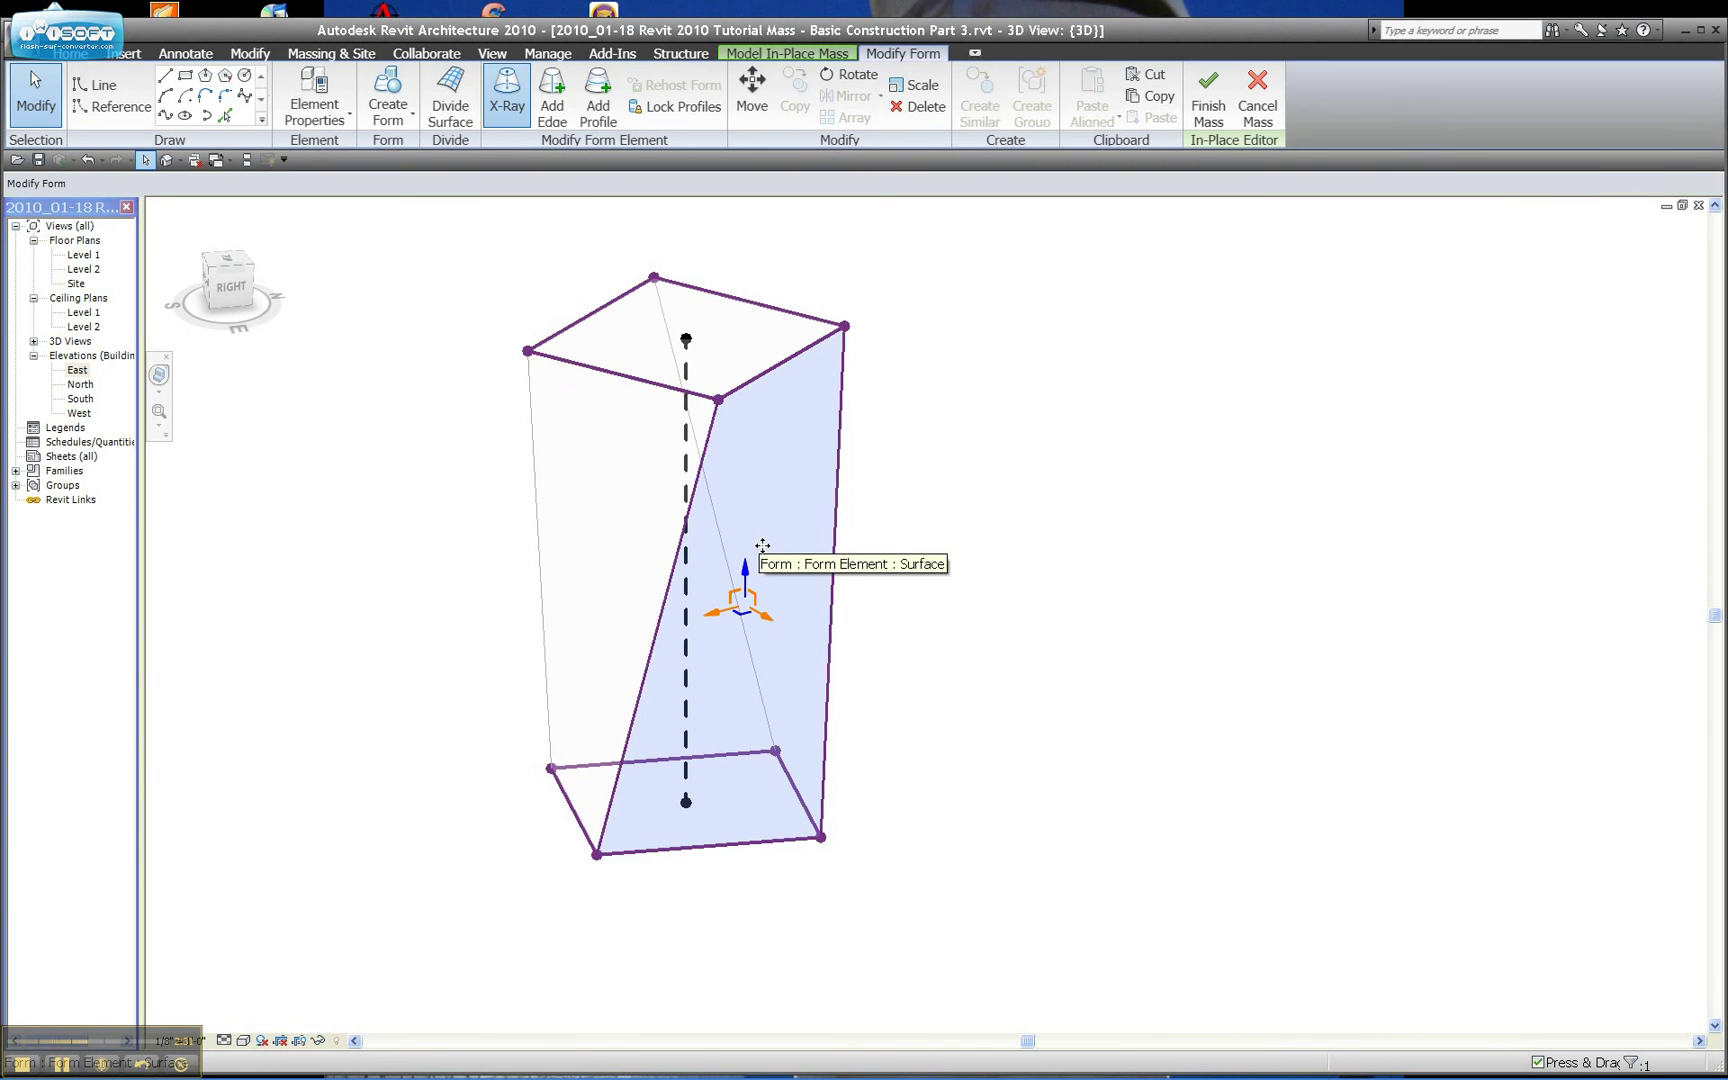
pyautogui.click(555, 95)
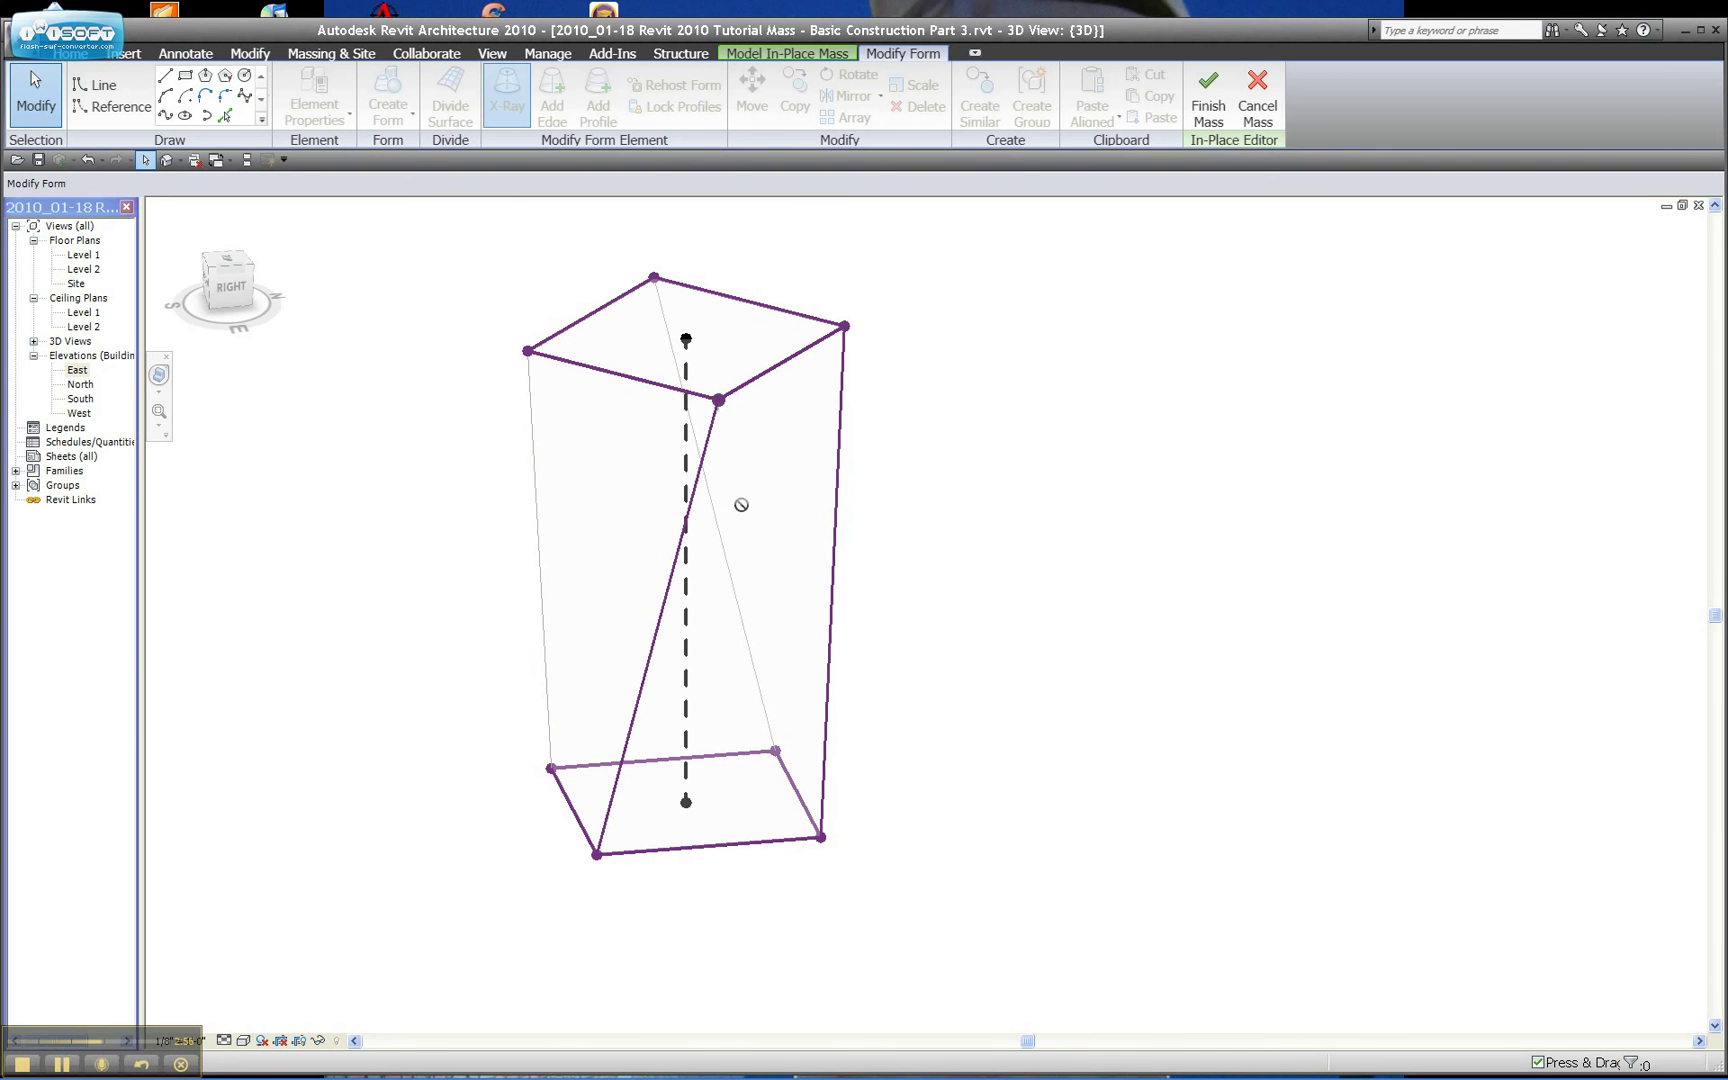
pyautogui.click(816, 831)
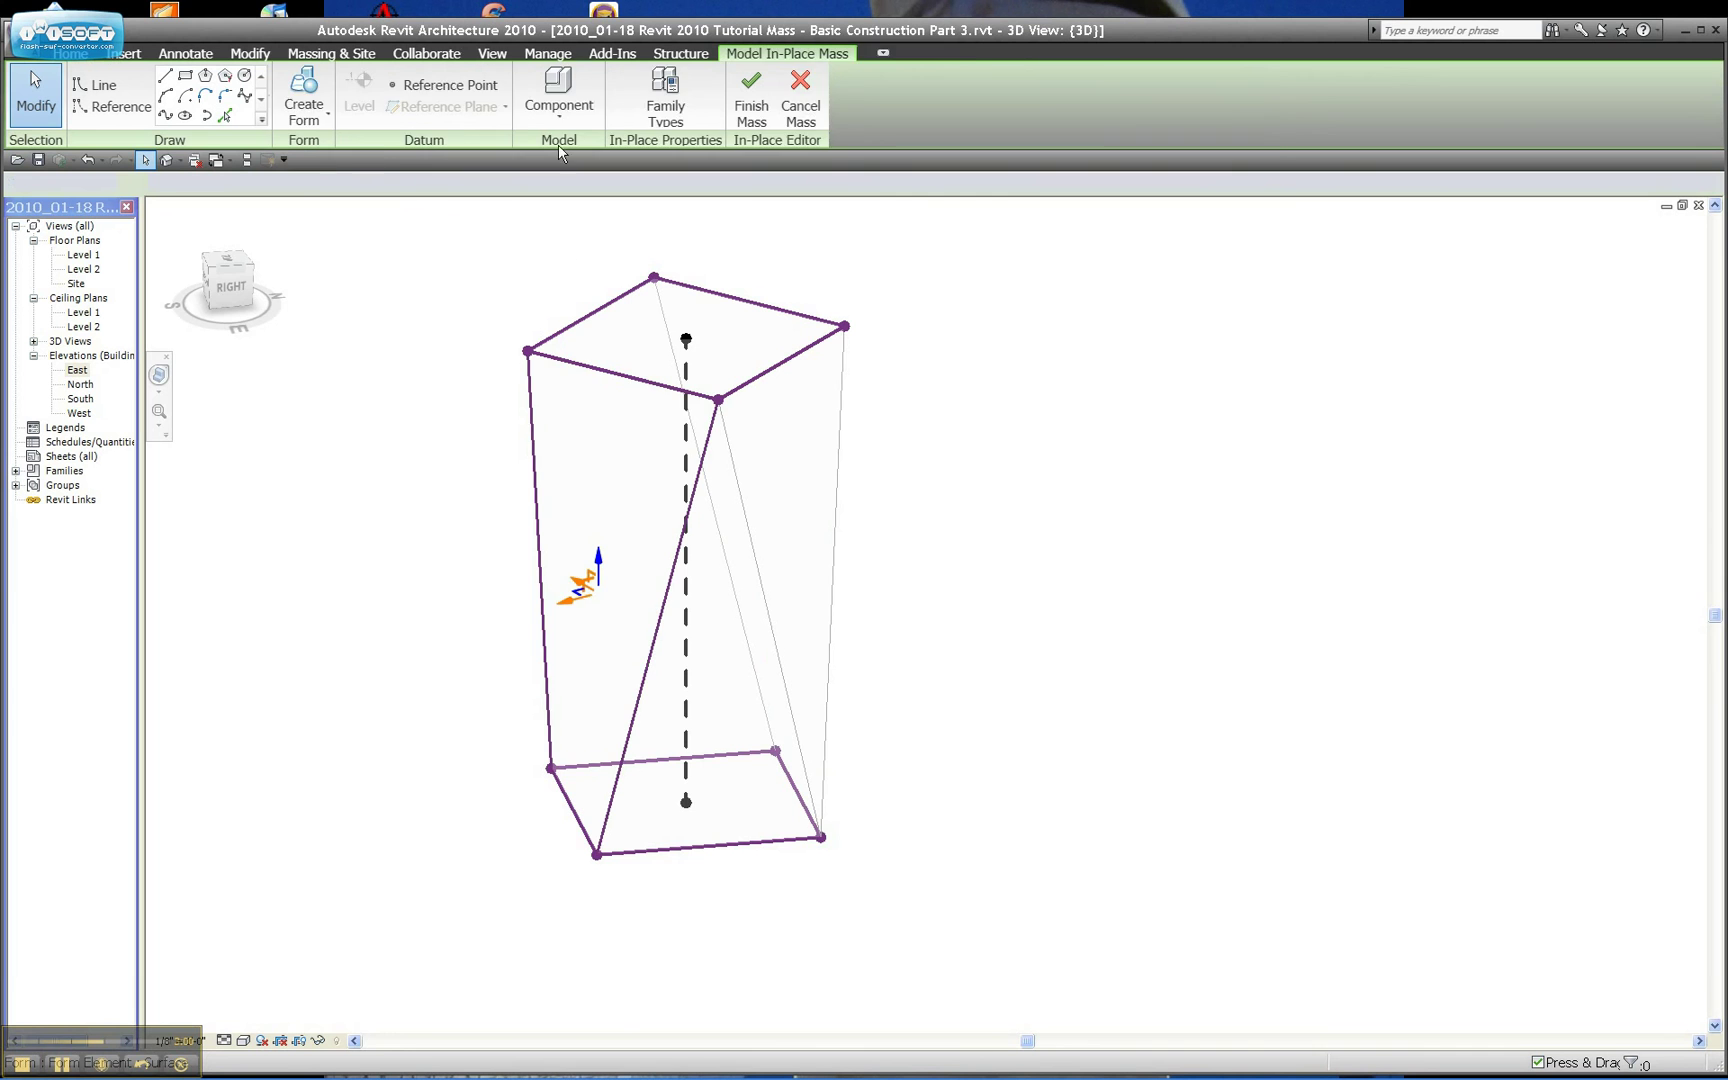
pyautogui.click(553, 107)
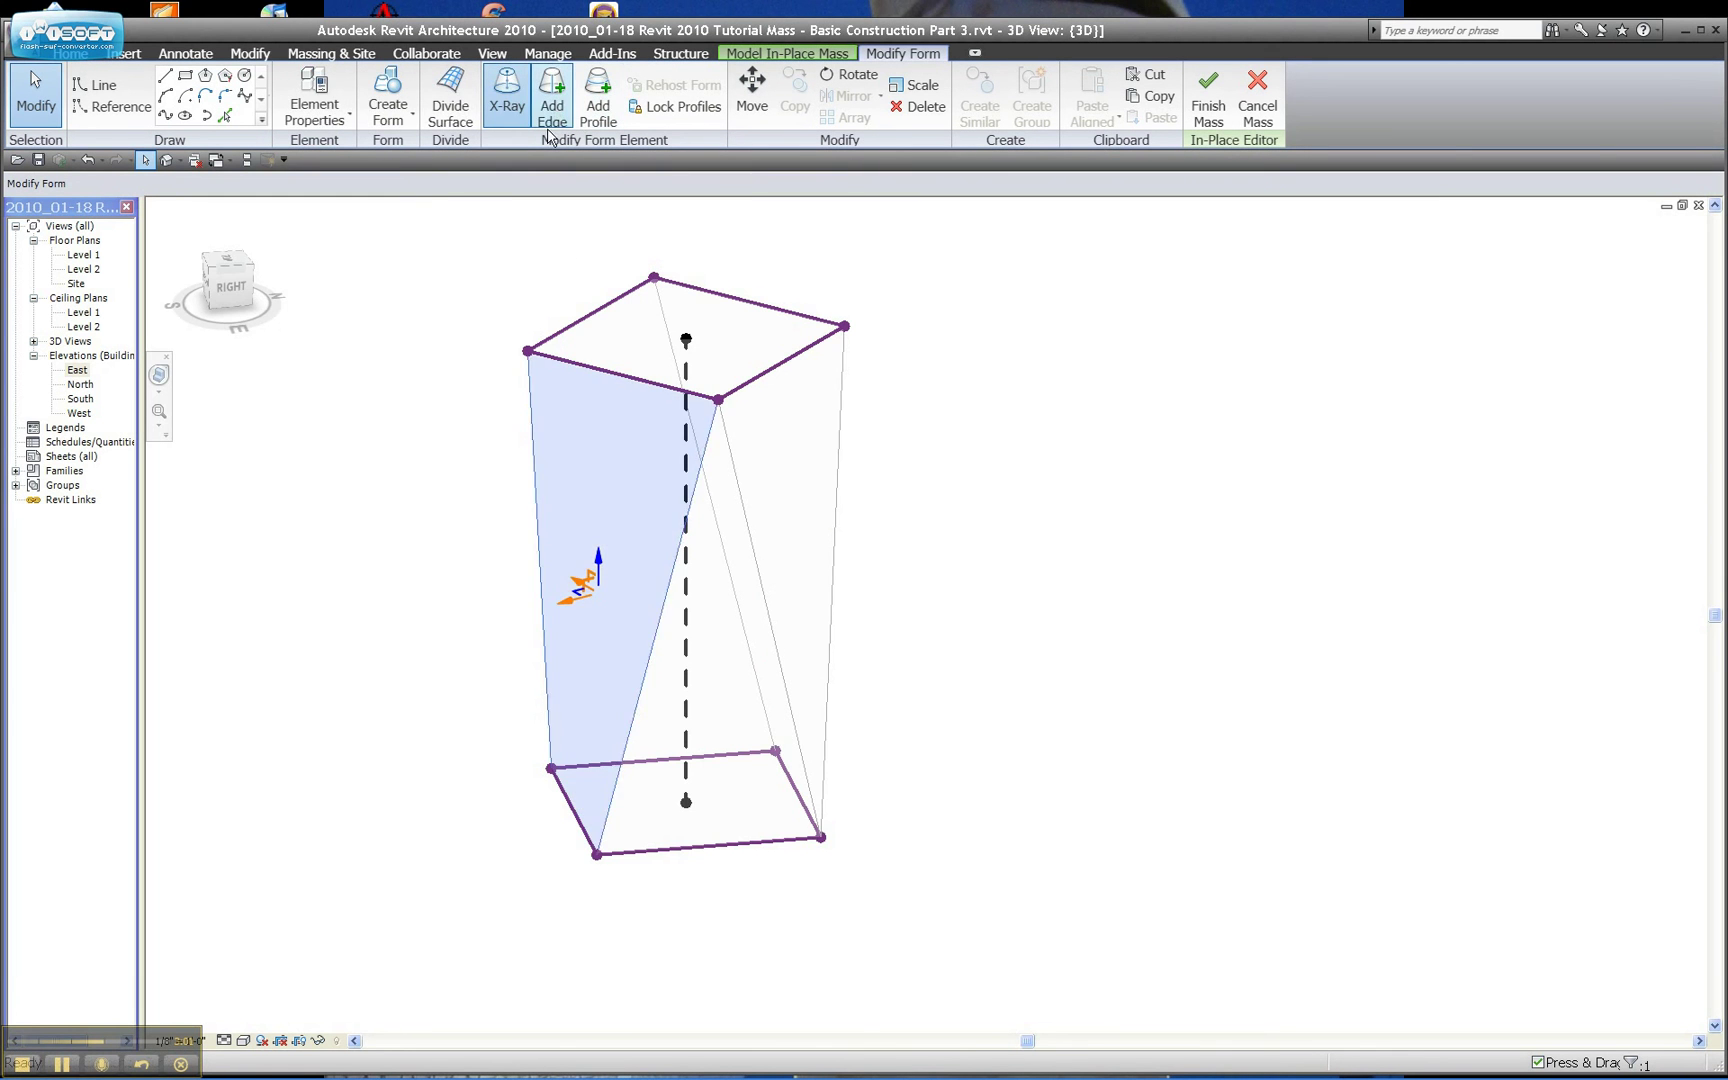
pyautogui.click(527, 351)
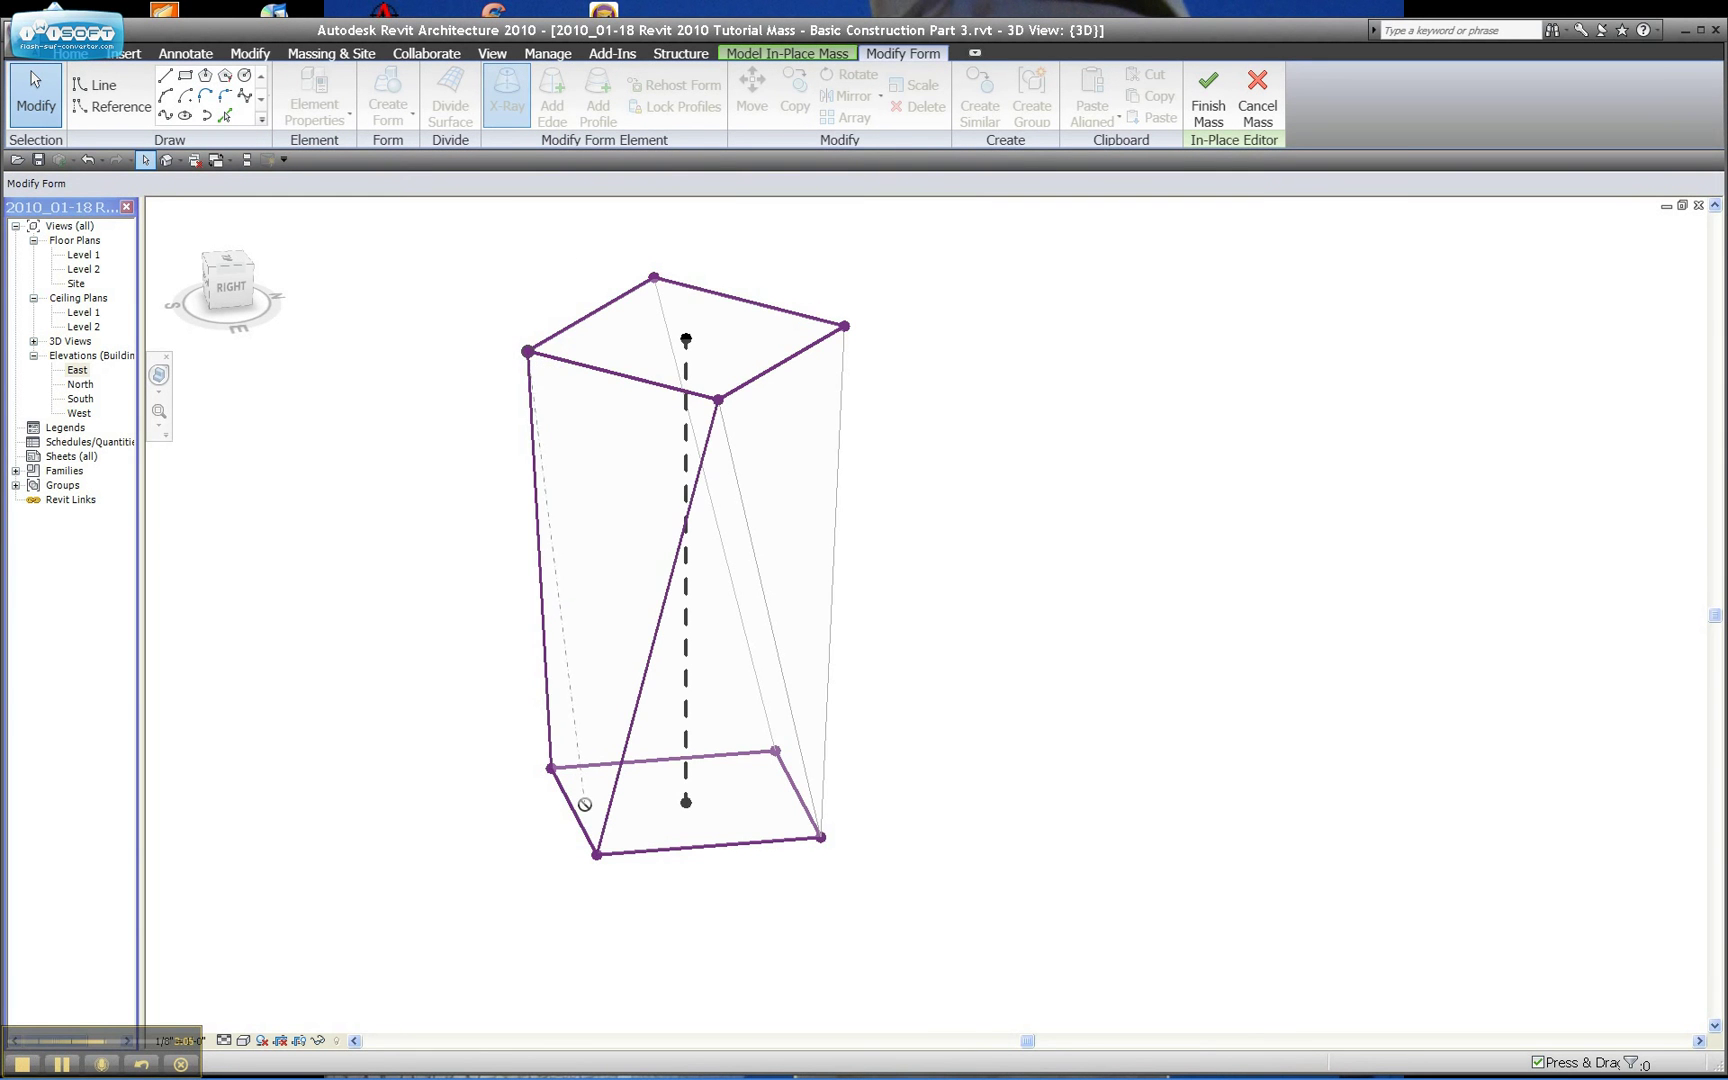
pyautogui.click(597, 855)
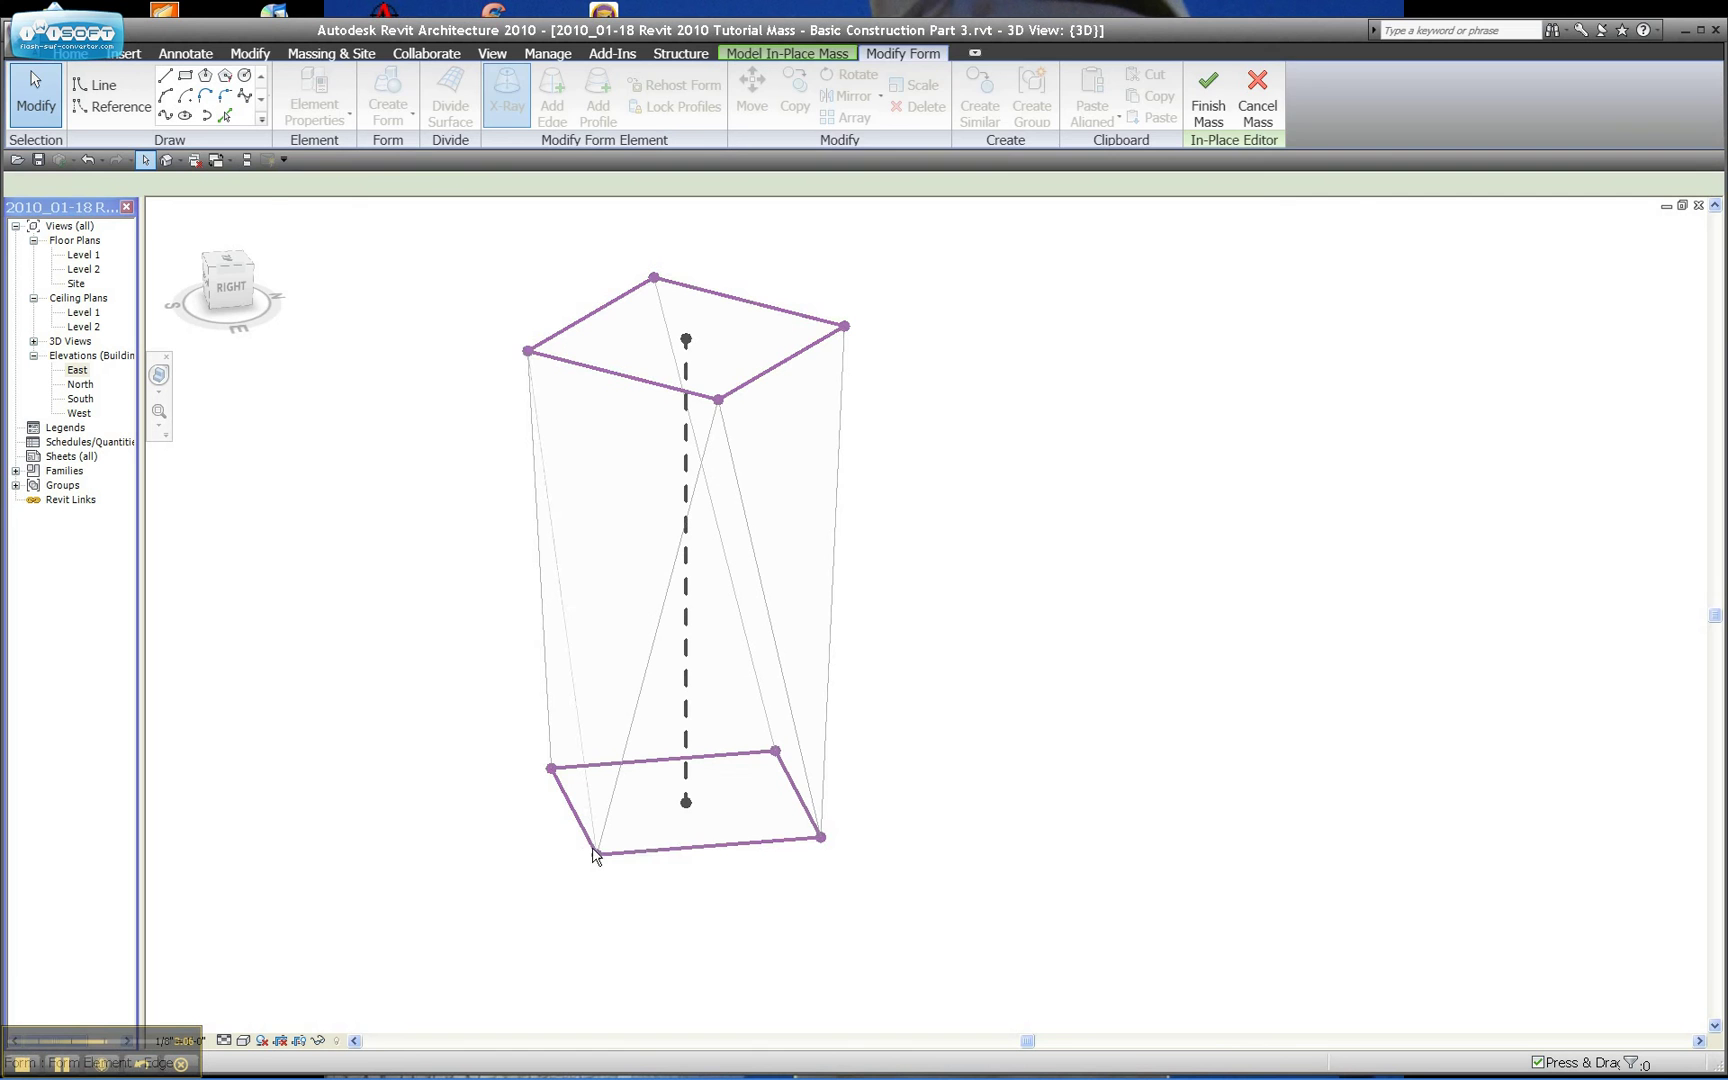
# Step: Add matching diagonal edges from top corner to opposite base corner on the two remaining side faces behind the mass
pyautogui.click(241, 255)
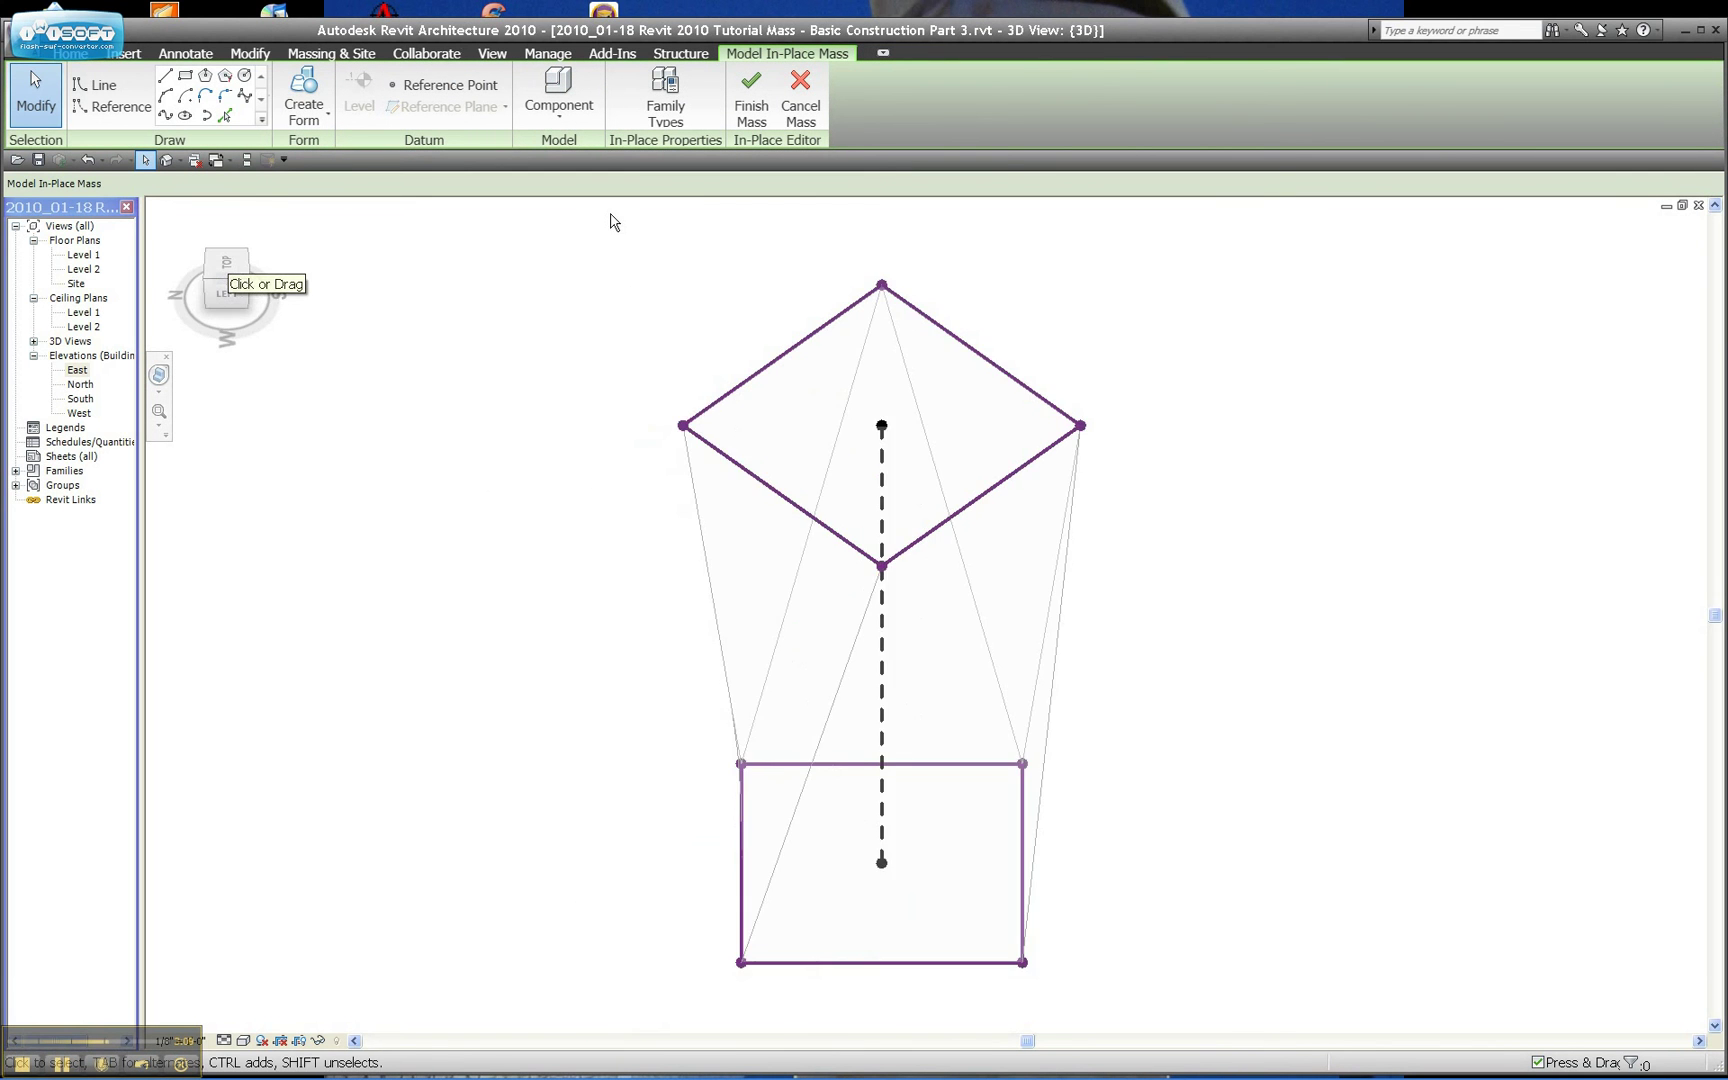
pyautogui.click(964, 822)
pyautogui.click(508, 92)
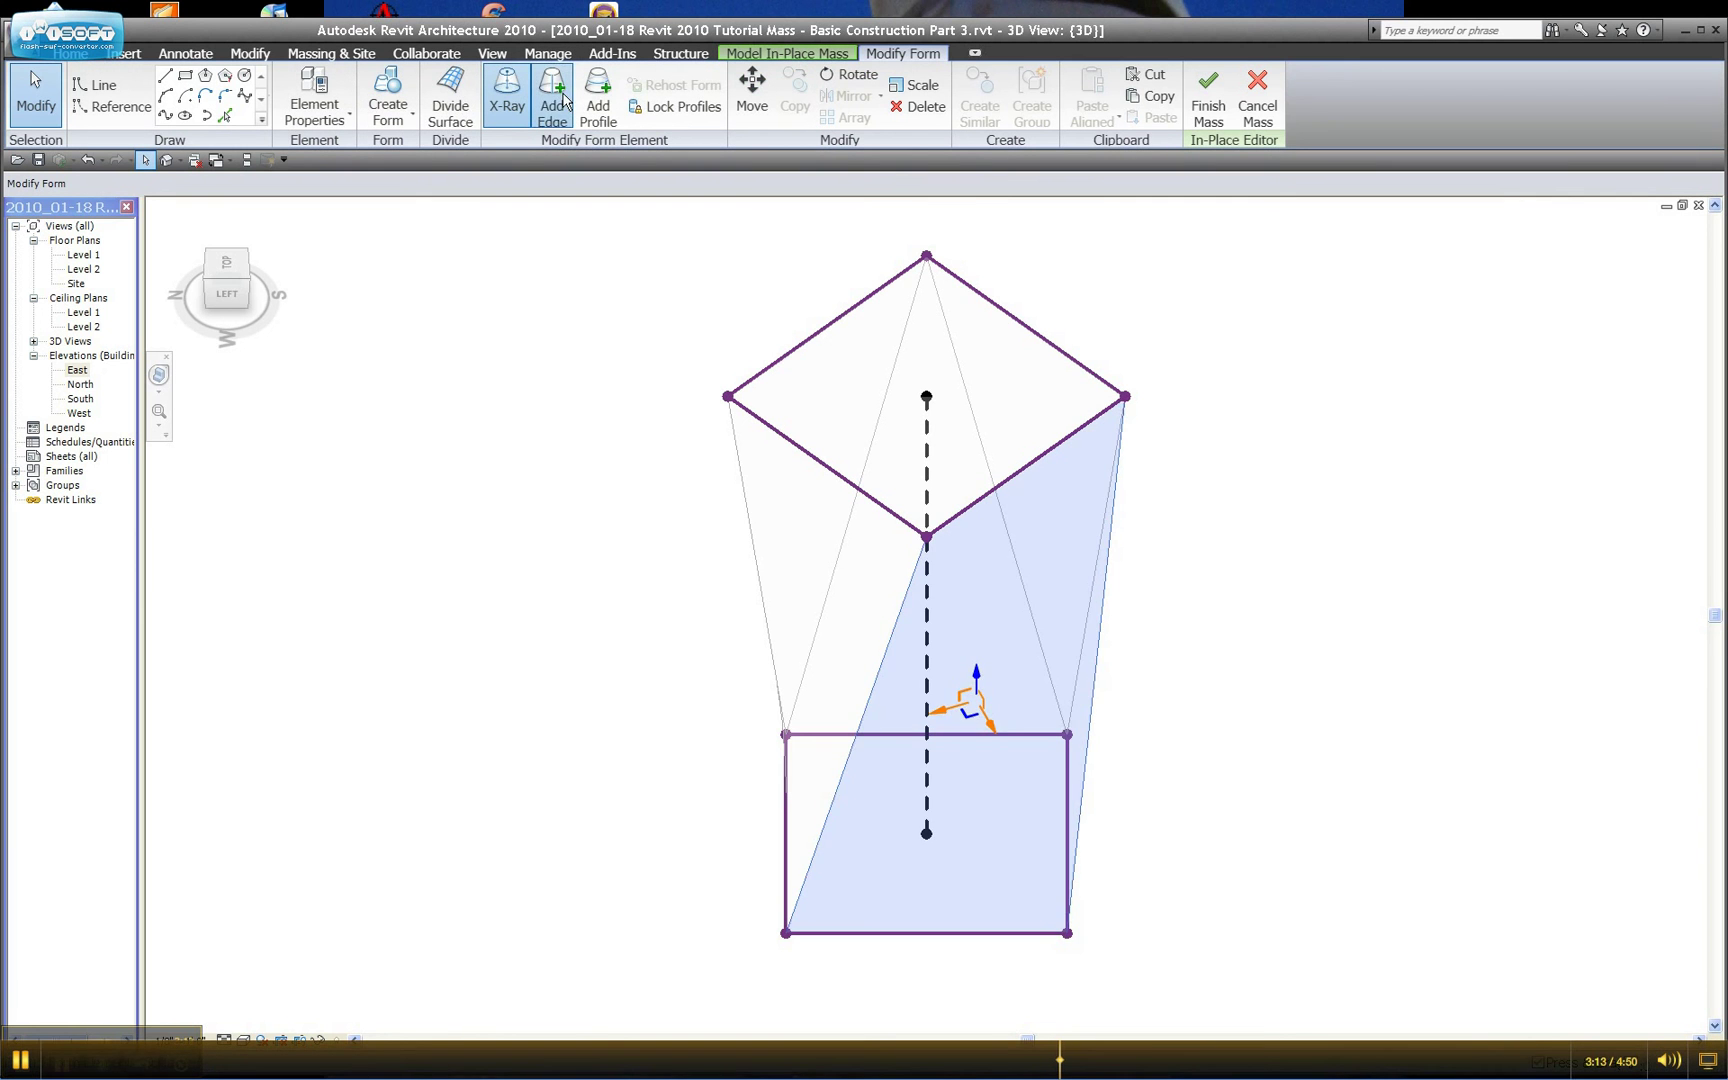
pyautogui.click(630, 450)
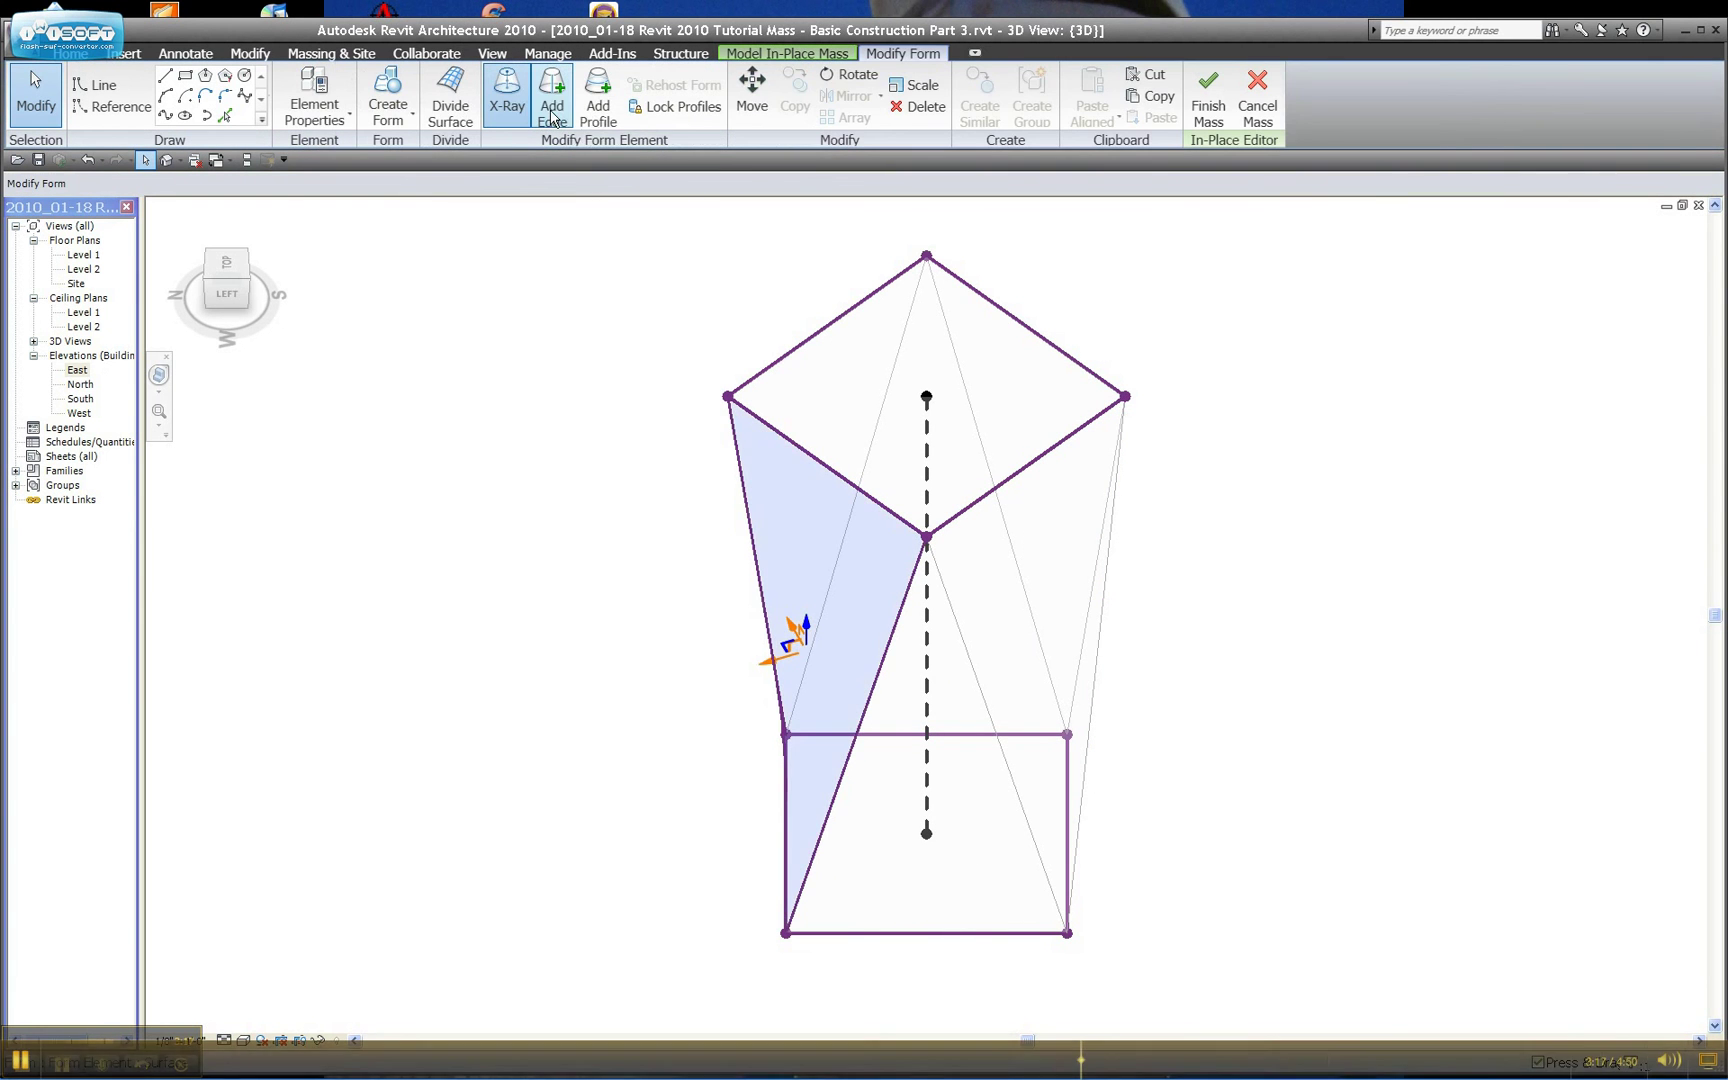
pyautogui.click(552, 105)
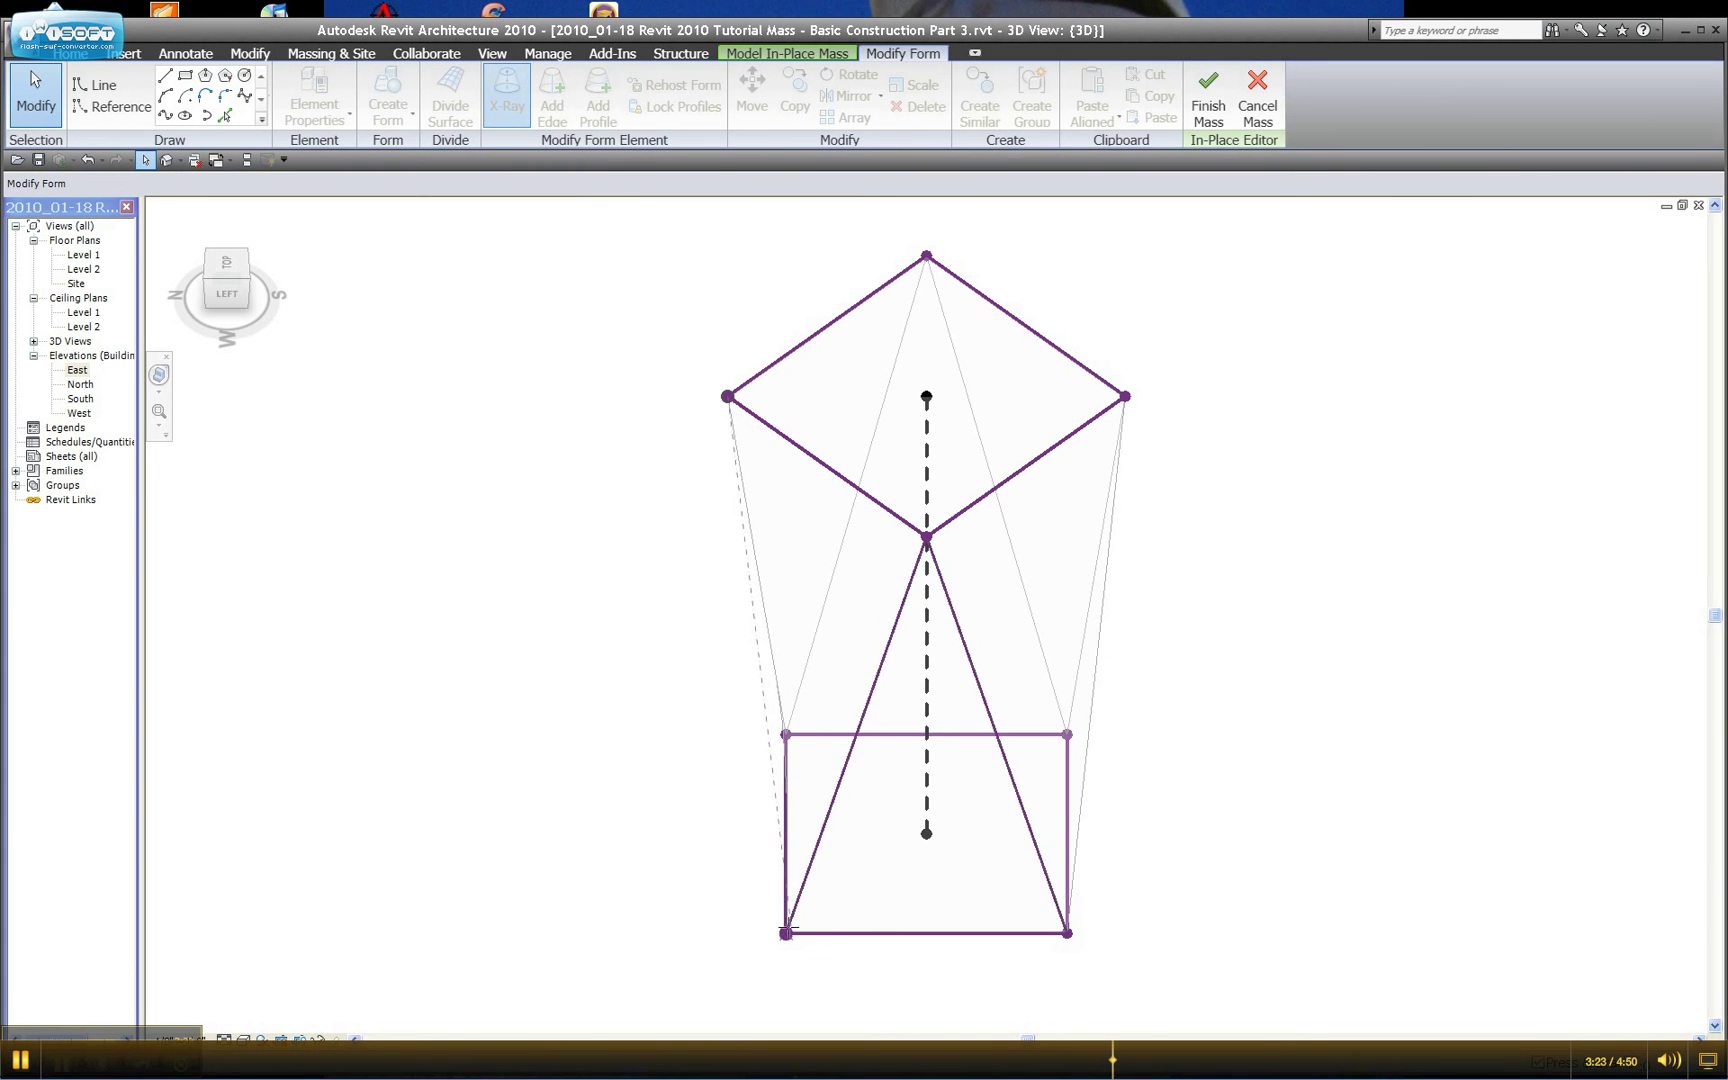
pyautogui.press('Escape')
pyautogui.press('Escape')
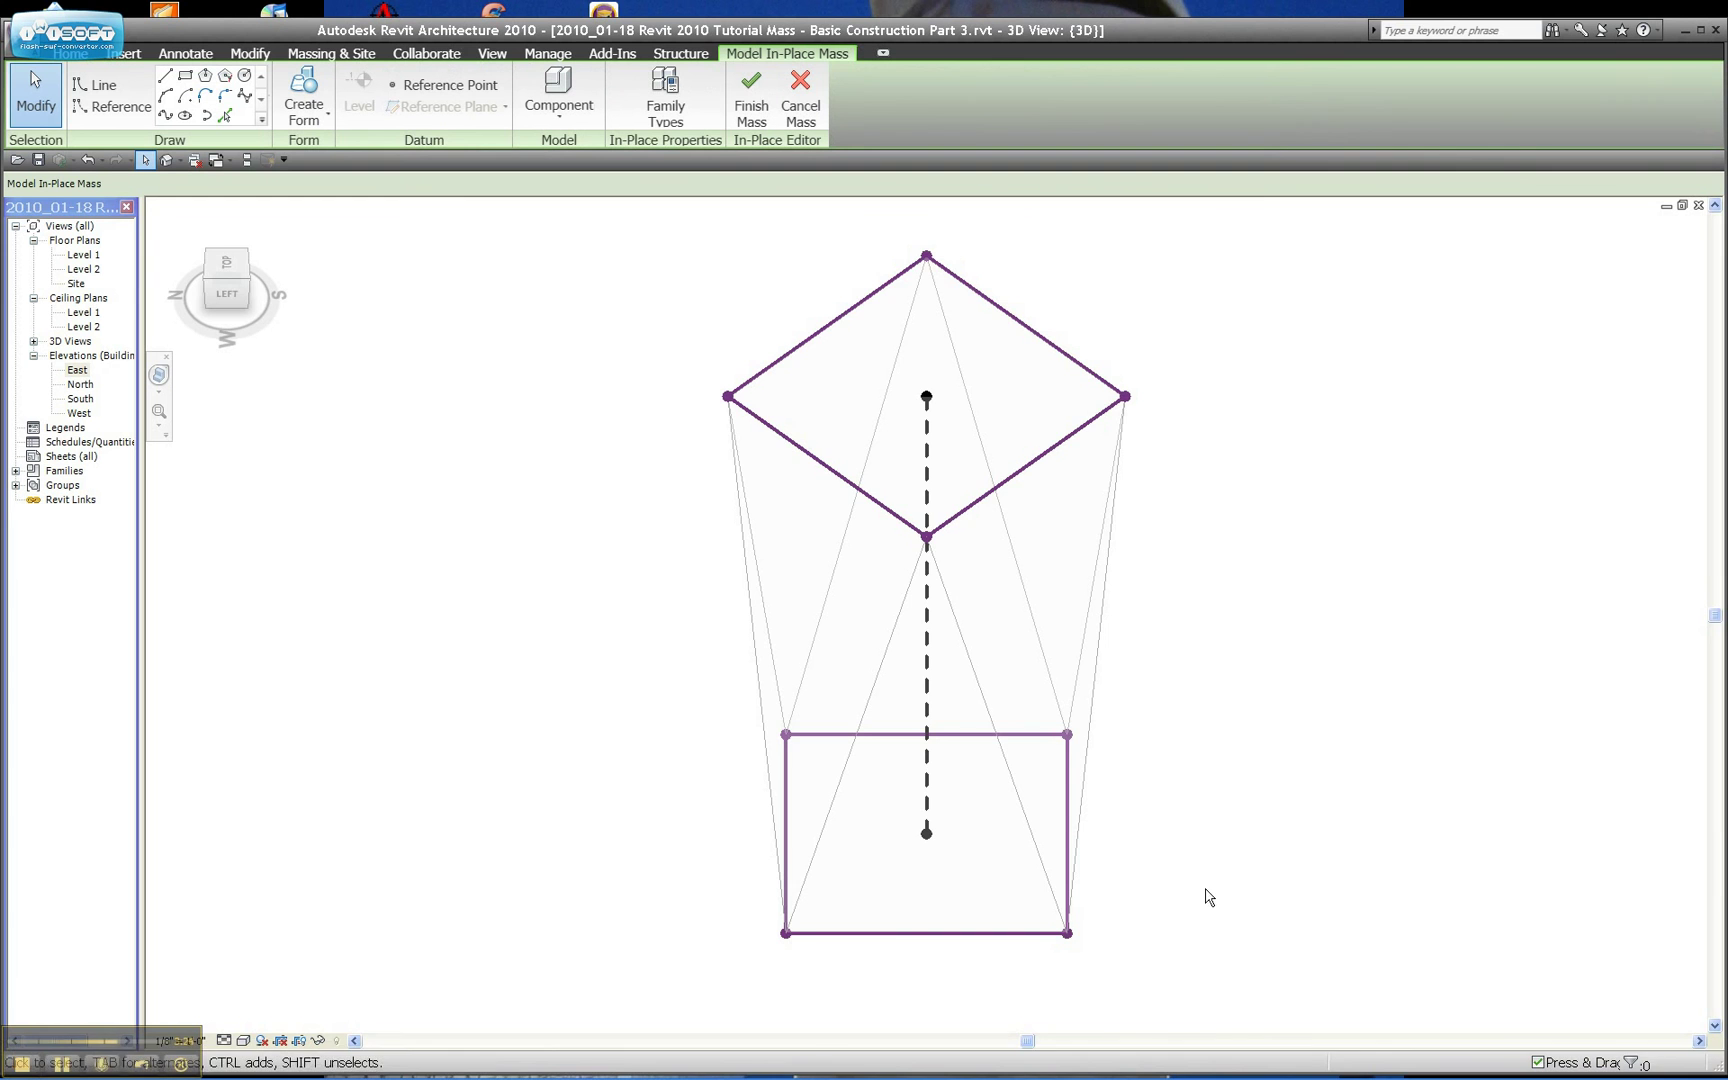
# Step: Select a triangular side face that rests on a base edge to examine it
pyautogui.keyDown('shift'); pyautogui.moveTo(1226, 914); pyautogui.dragTo(822, 922, button='middle'); pyautogui.keyUp('shift')
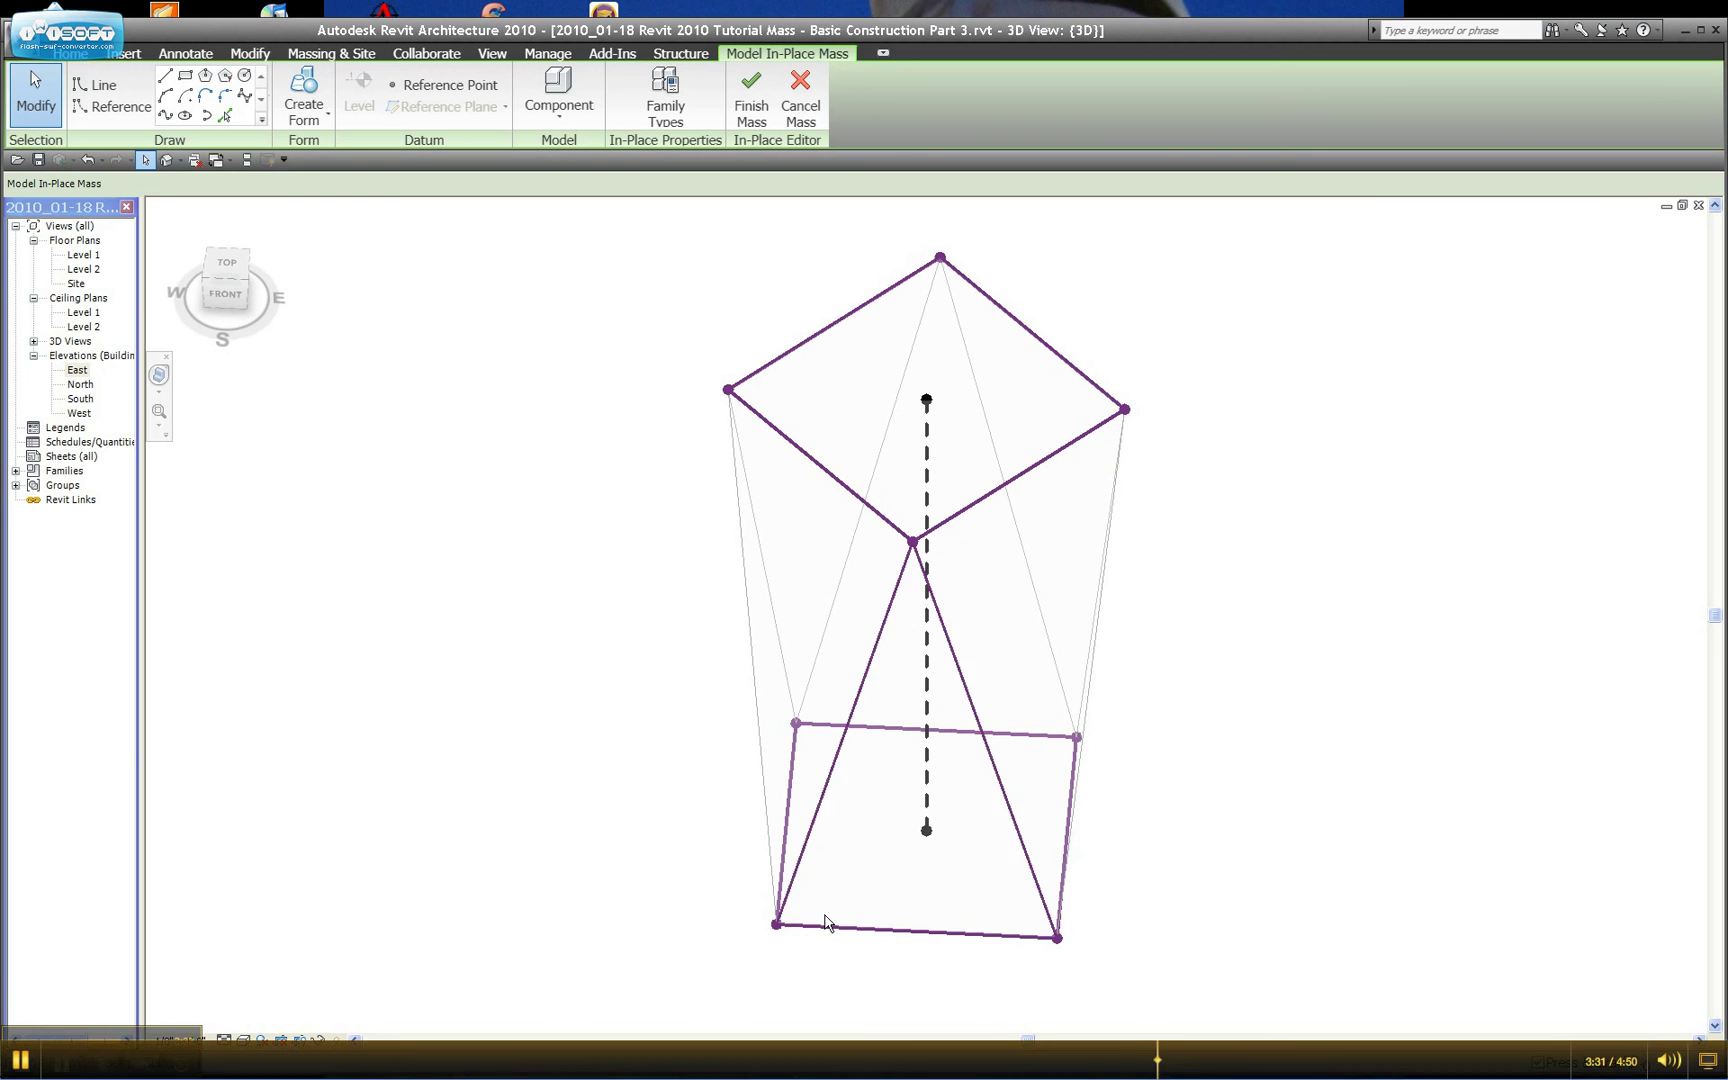
pyautogui.click(986, 862)
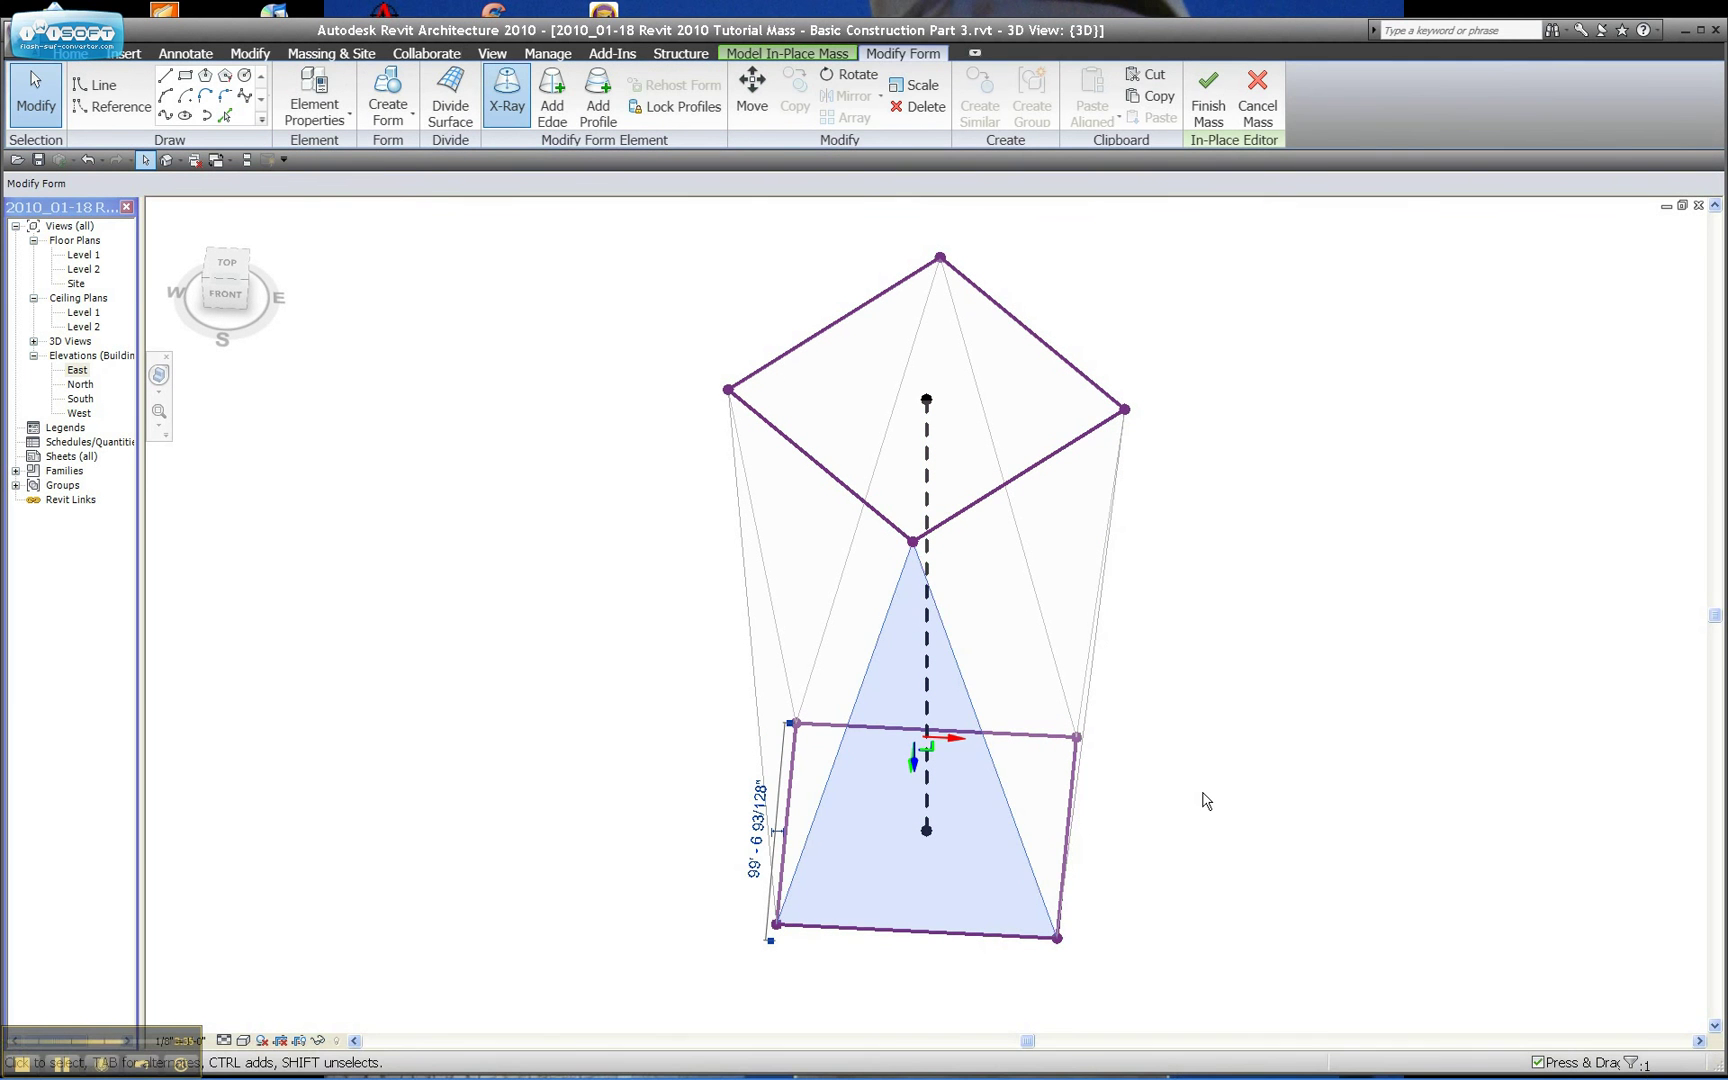
pyautogui.keyDown('shift'); pyautogui.moveTo(1203, 800); pyautogui.dragTo(987, 478, button='middle'); pyautogui.keyUp('shift')
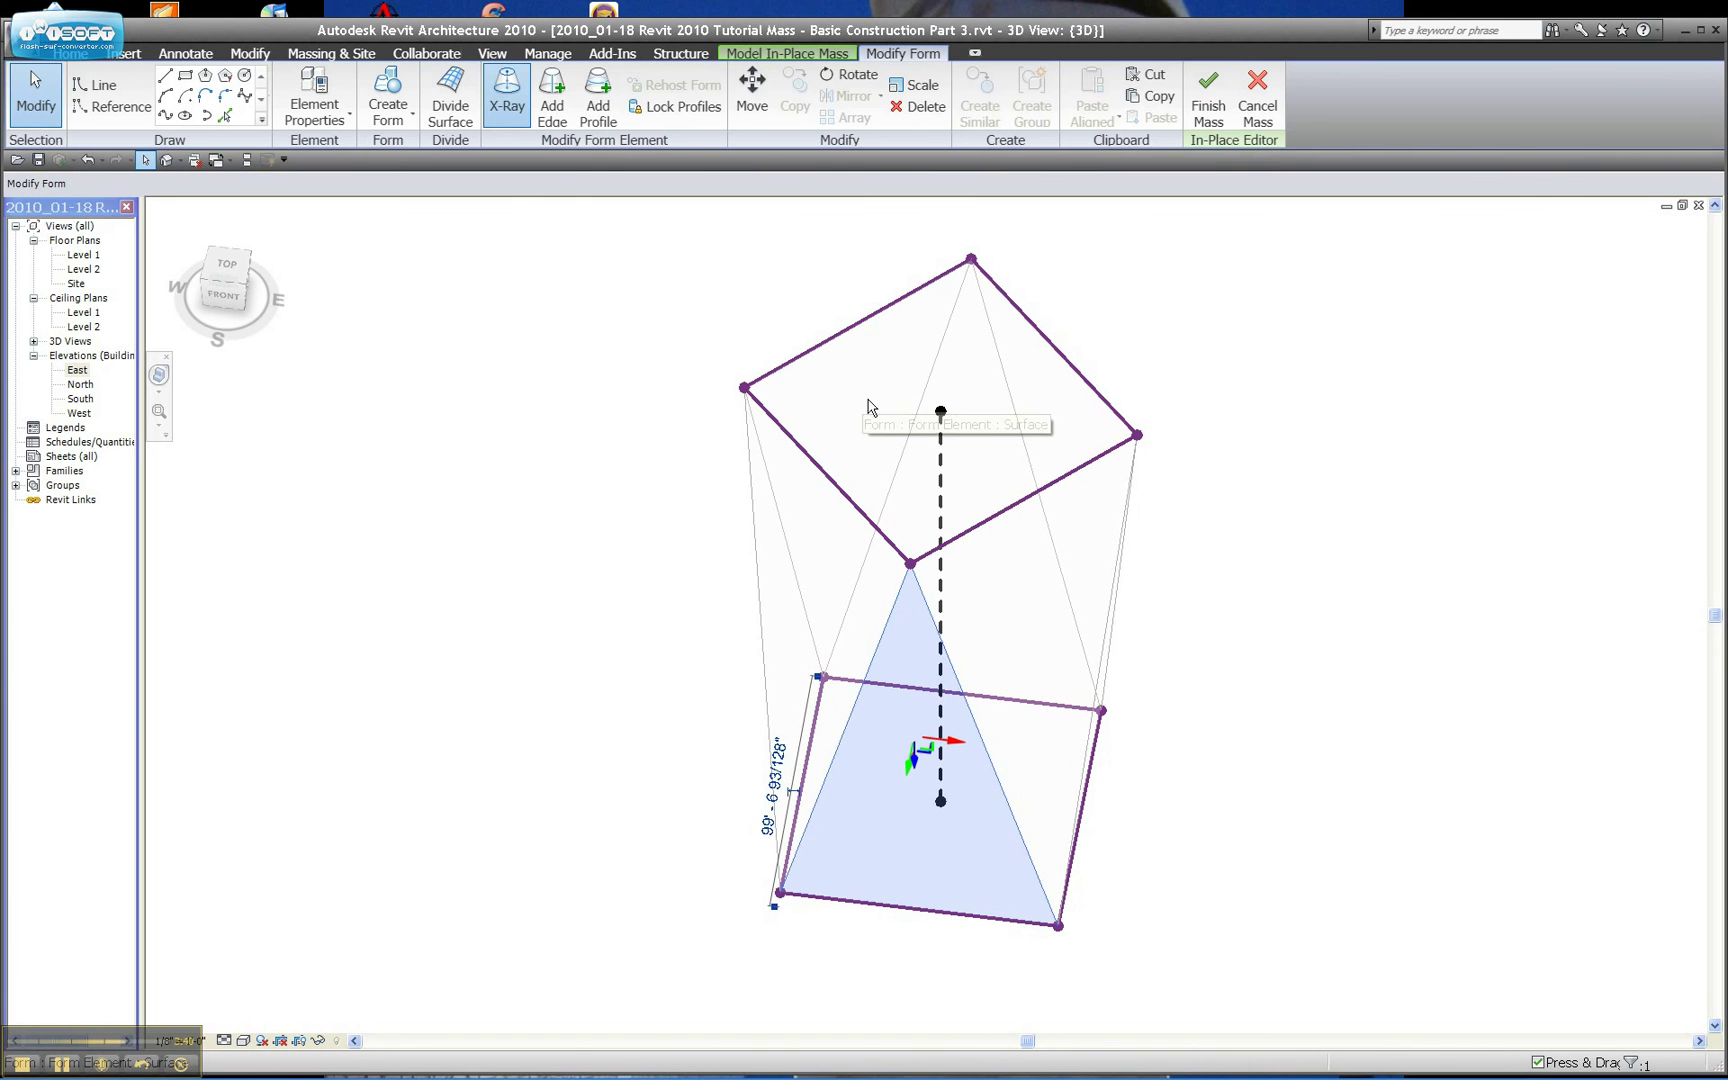
pyautogui.press('Escape')
# Step: Rotate the mass's top face about its center so its sides run parallel to the base edges
pyautogui.click(899, 470)
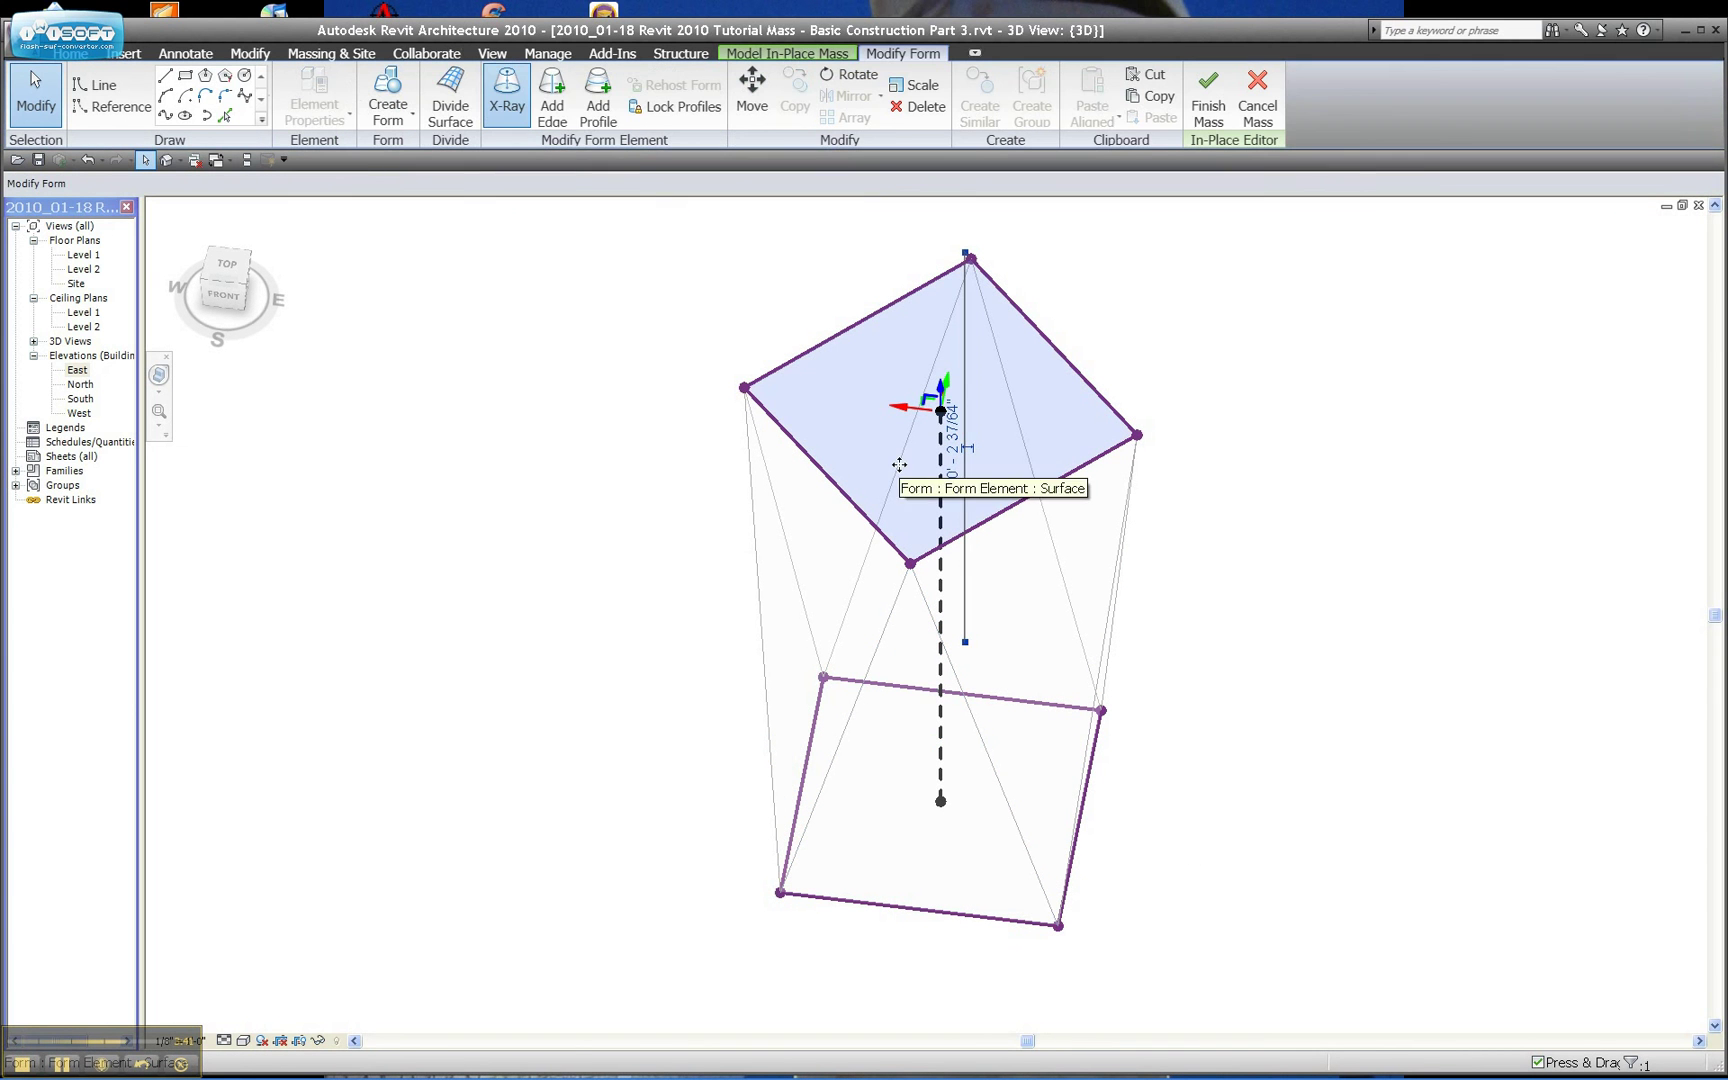
pyautogui.click(850, 74)
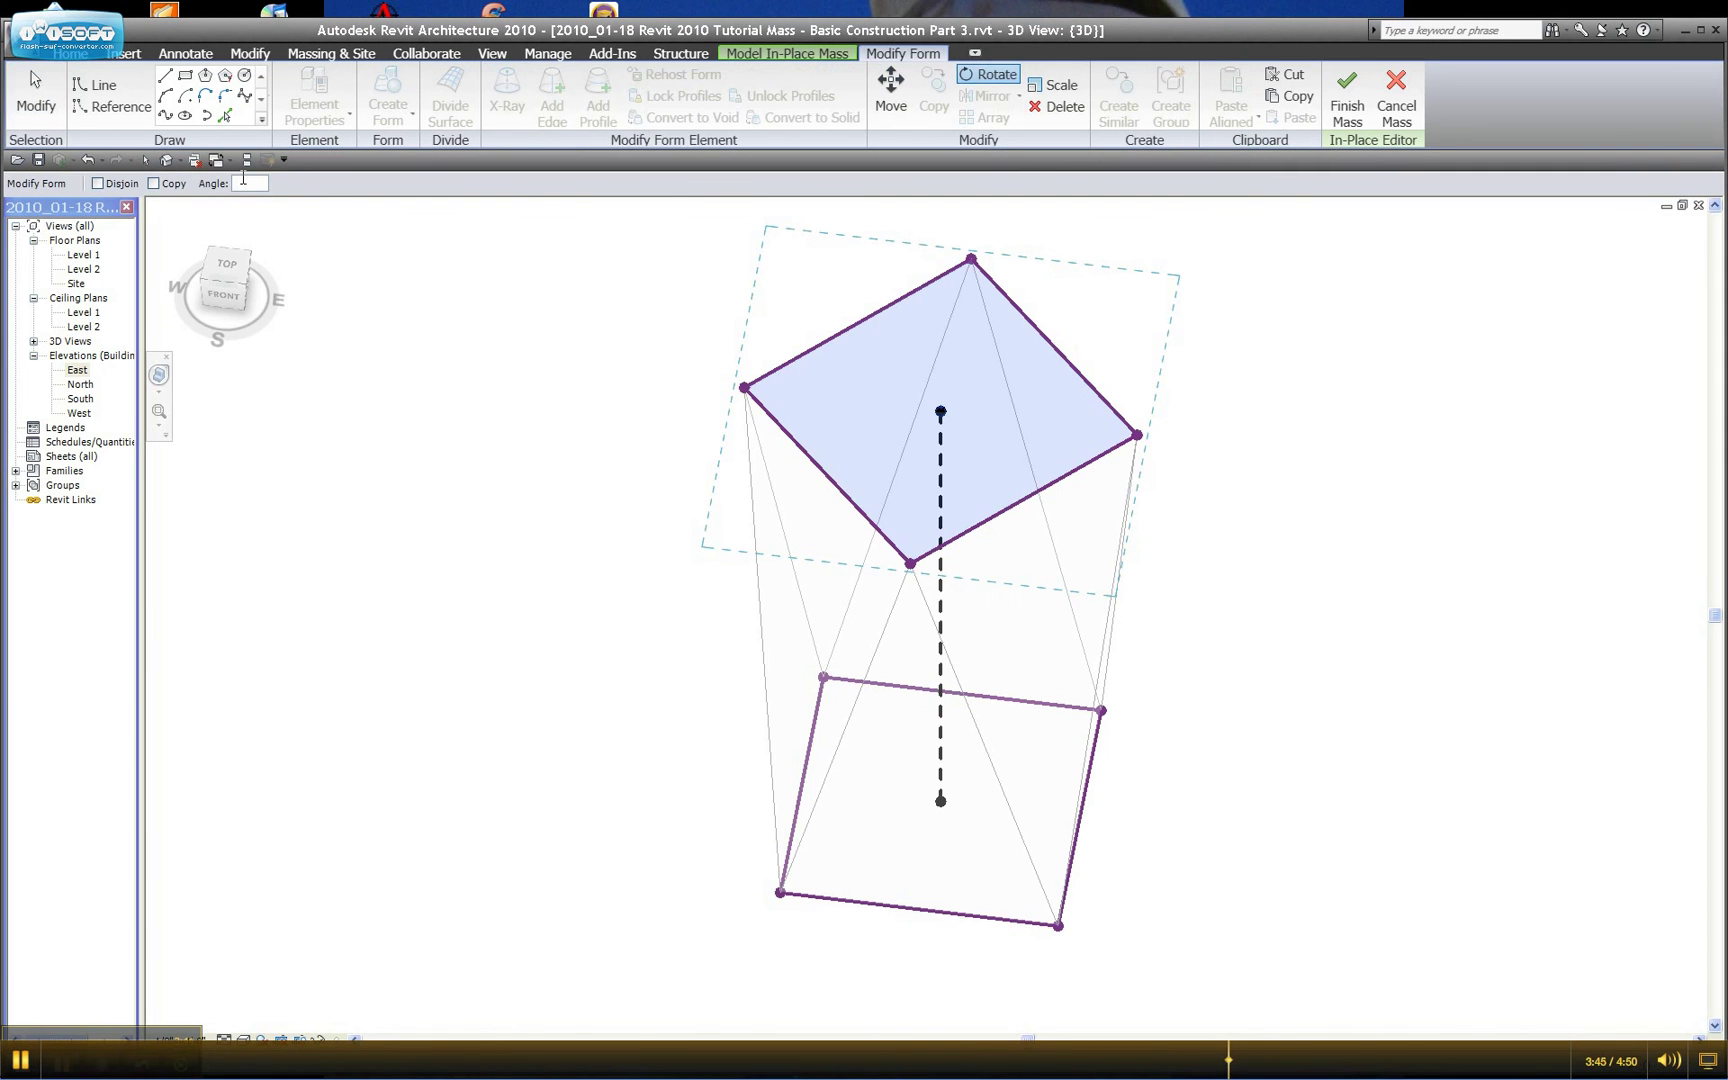
pyautogui.click(245, 183)
pyautogui.press('Return')
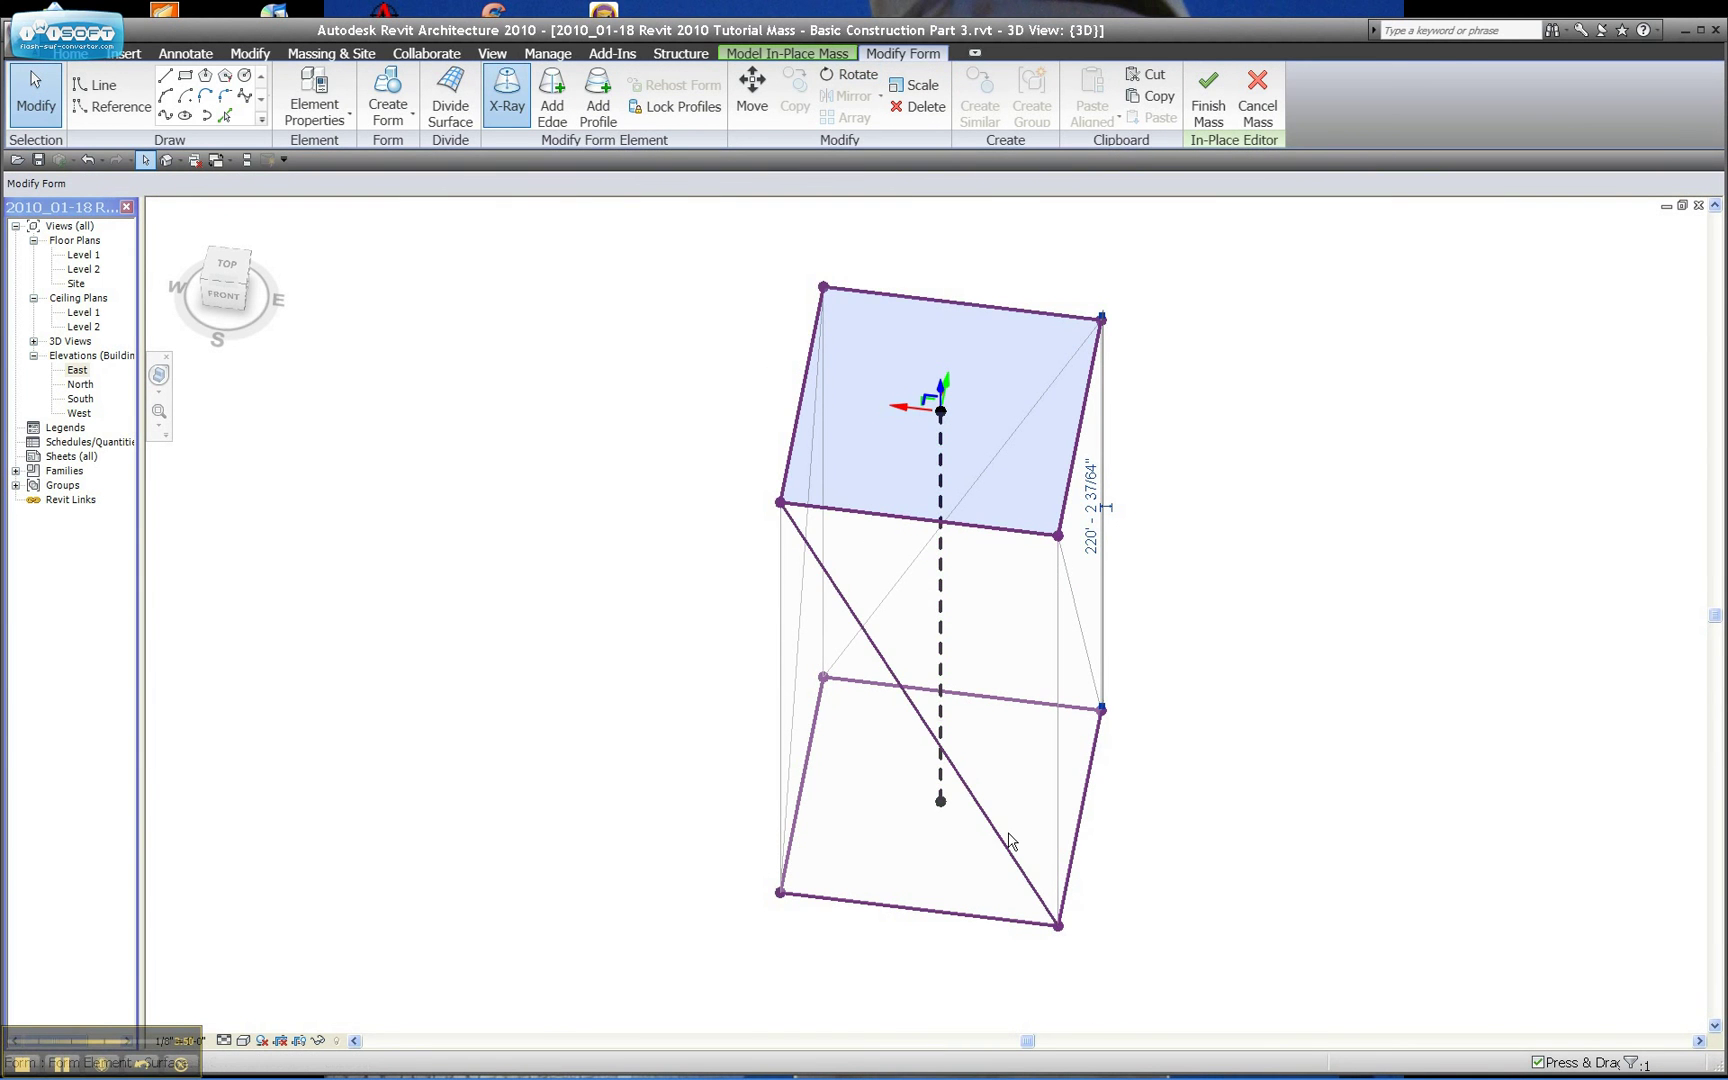
pyautogui.click(1253, 828)
pyautogui.keyDown('shift'); pyautogui.moveTo(1253, 828); pyautogui.dragTo(1137, 757, button='middle'); pyautogui.keyUp('shift')
pyautogui.rightClick(1137, 757)
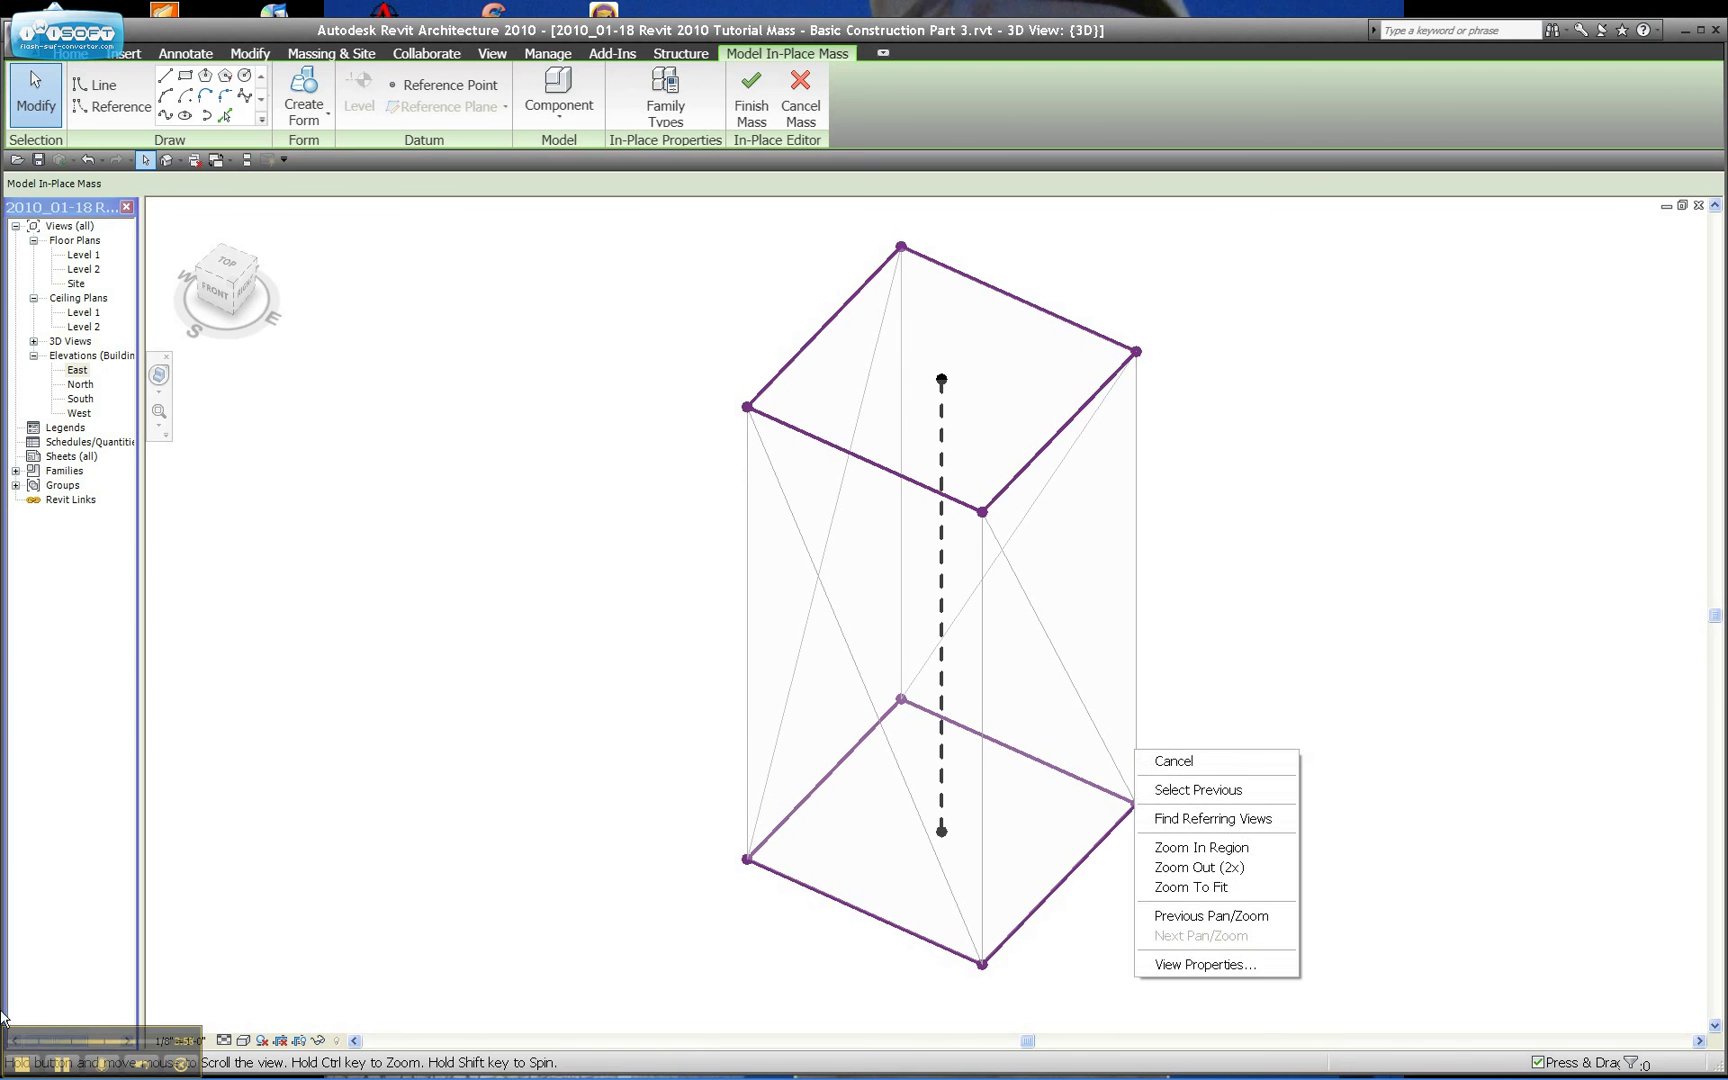
pyautogui.click(62, 1064)
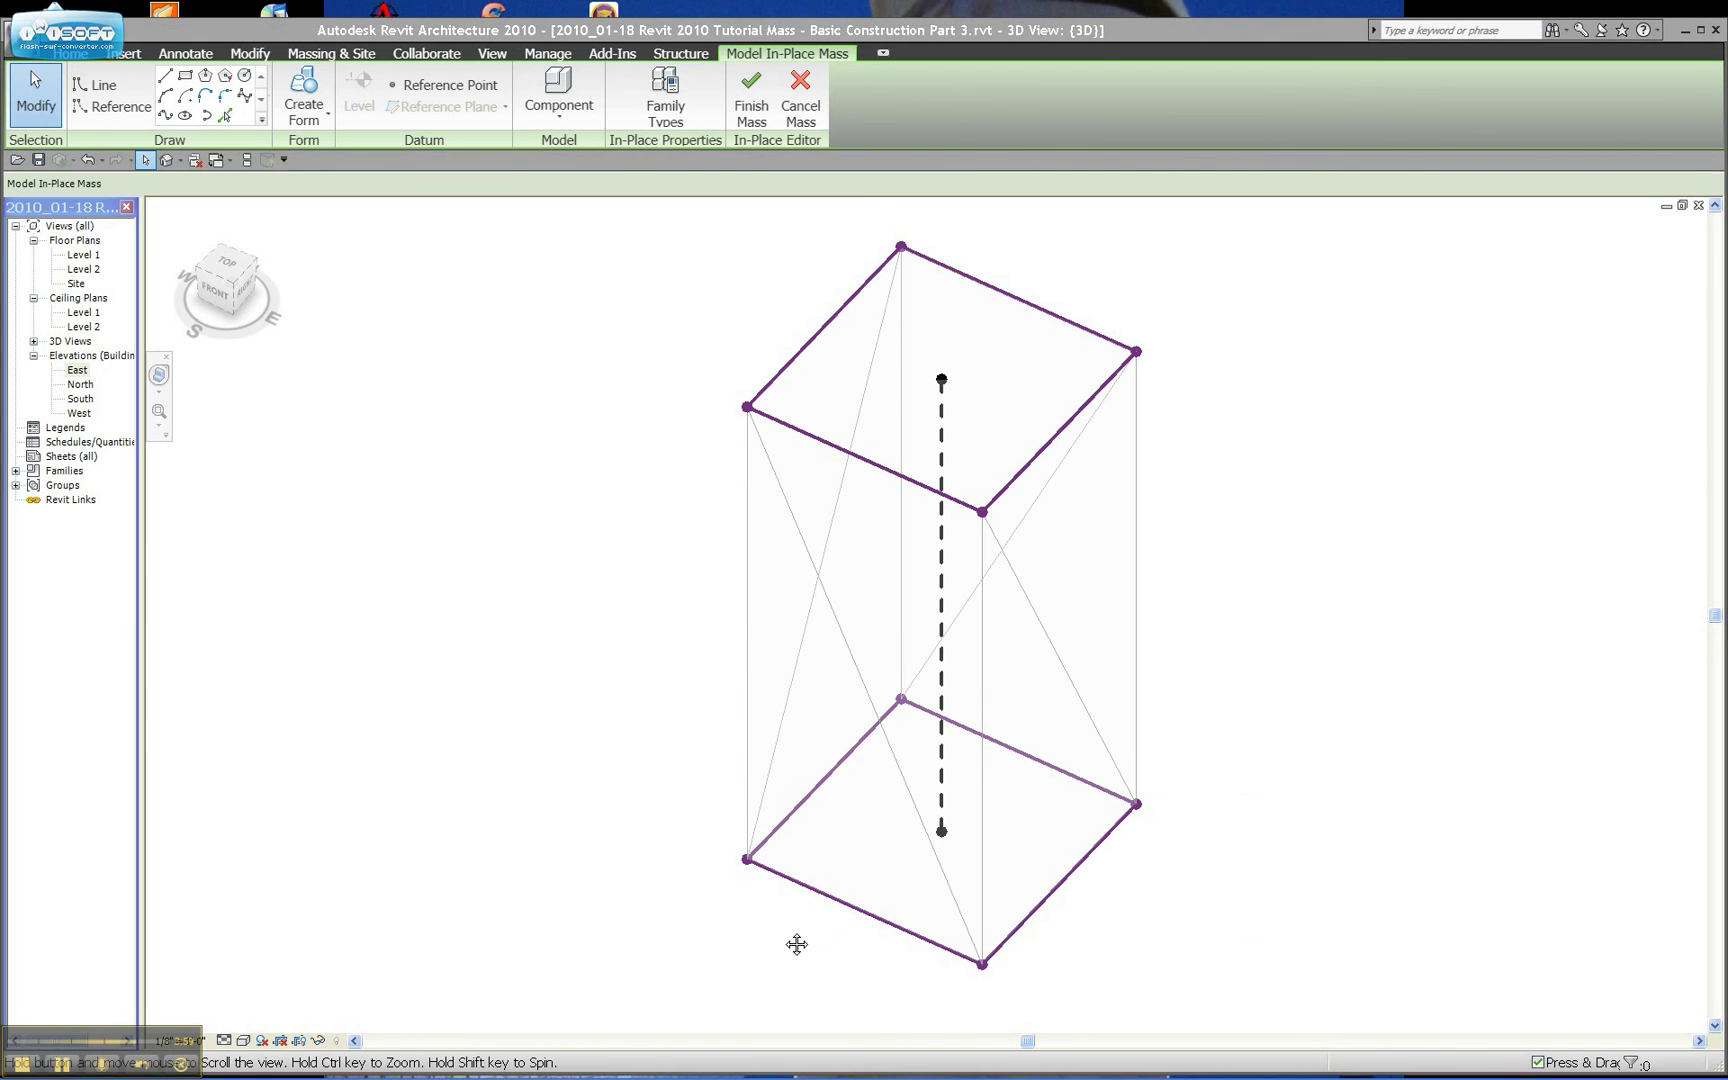
# Step: Delete the four vertical corner edges of the mass, keeping the diagonal edges on its side faces
pyautogui.moveTo(796, 943); pyautogui.dragTo(1010, 785, button='middle')
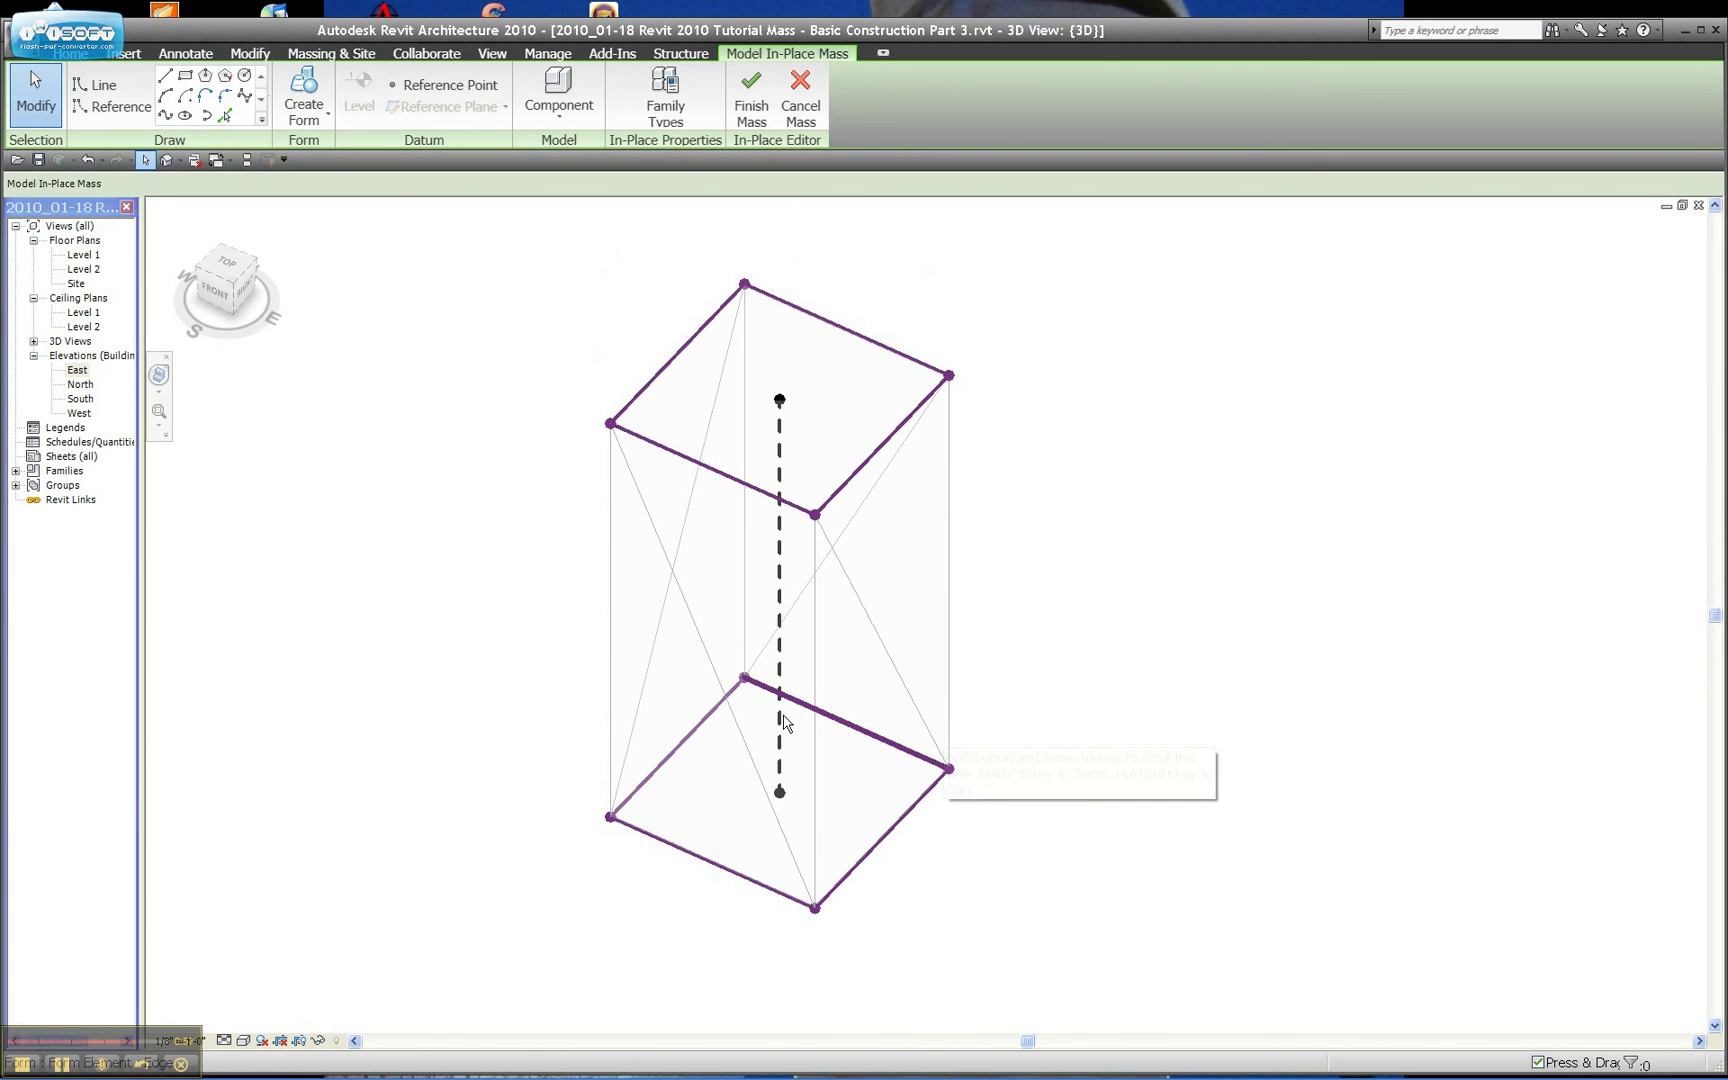
pyautogui.click(824, 683)
pyautogui.press('Delete')
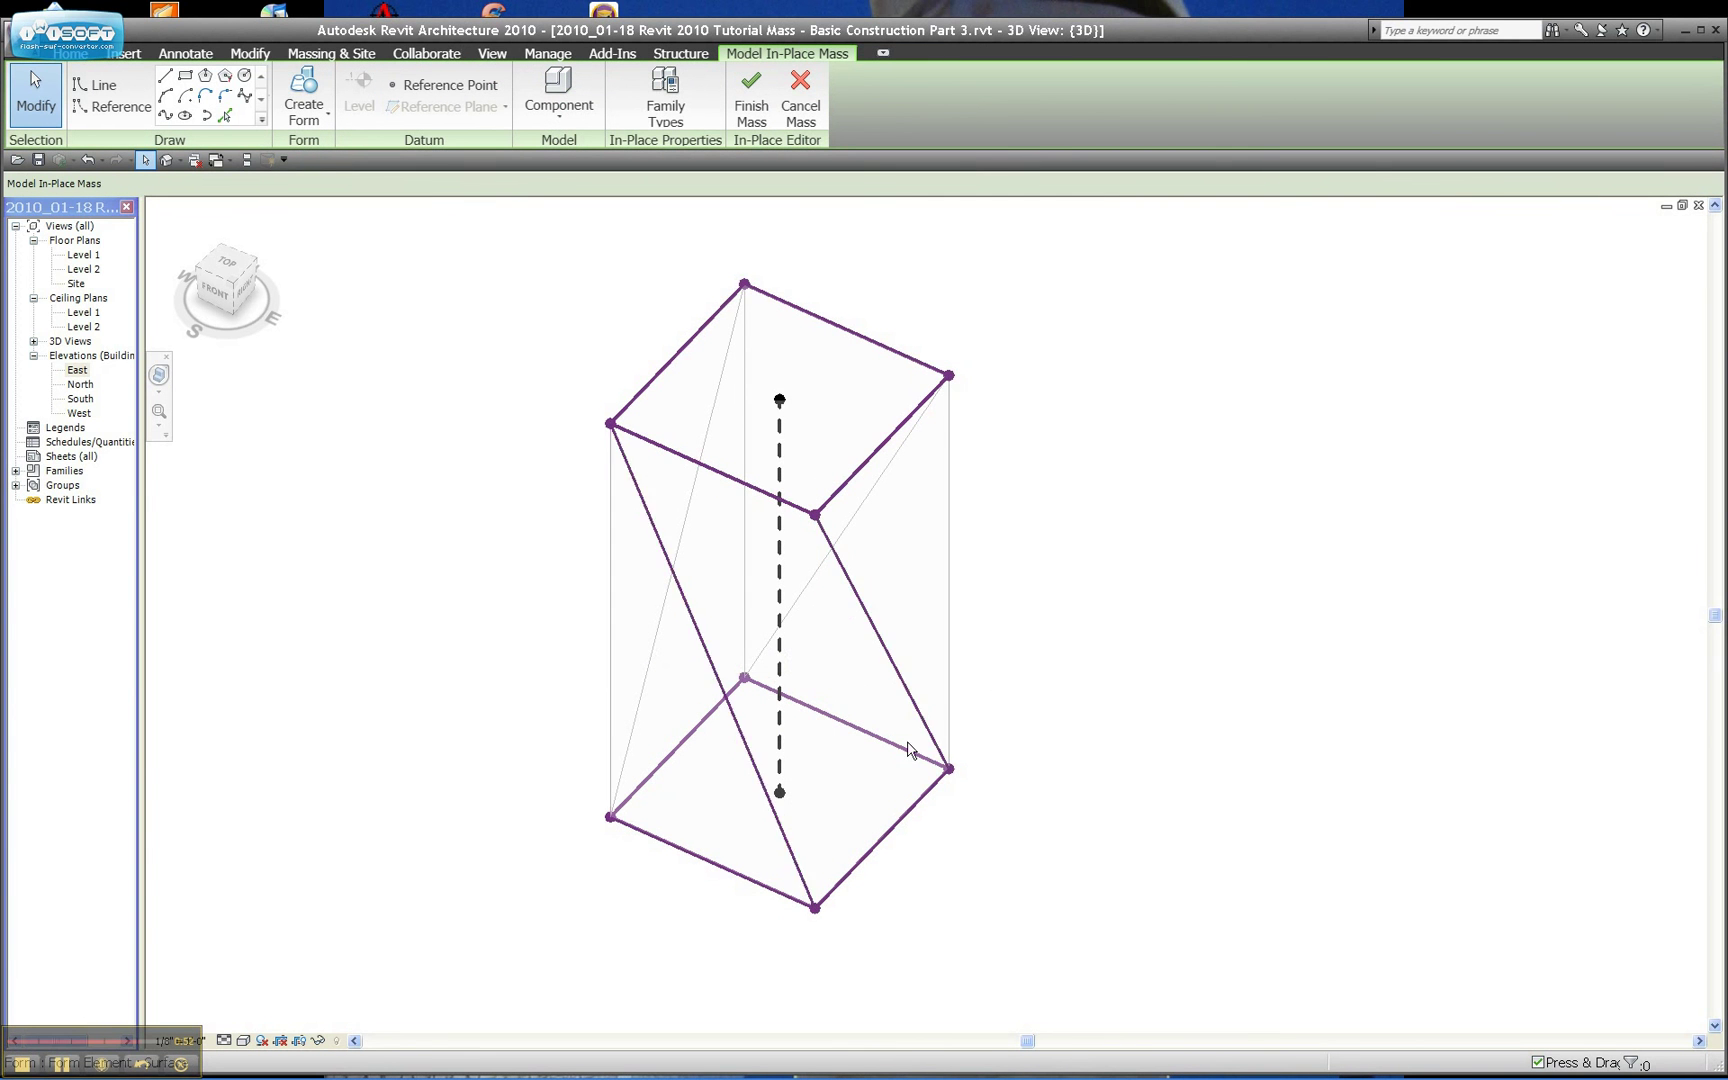
pyautogui.keyDown('shift'); pyautogui.moveTo(985, 828); pyautogui.dragTo(798, 1011, button='middle'); pyautogui.keyUp('shift')
pyautogui.click(928, 668)
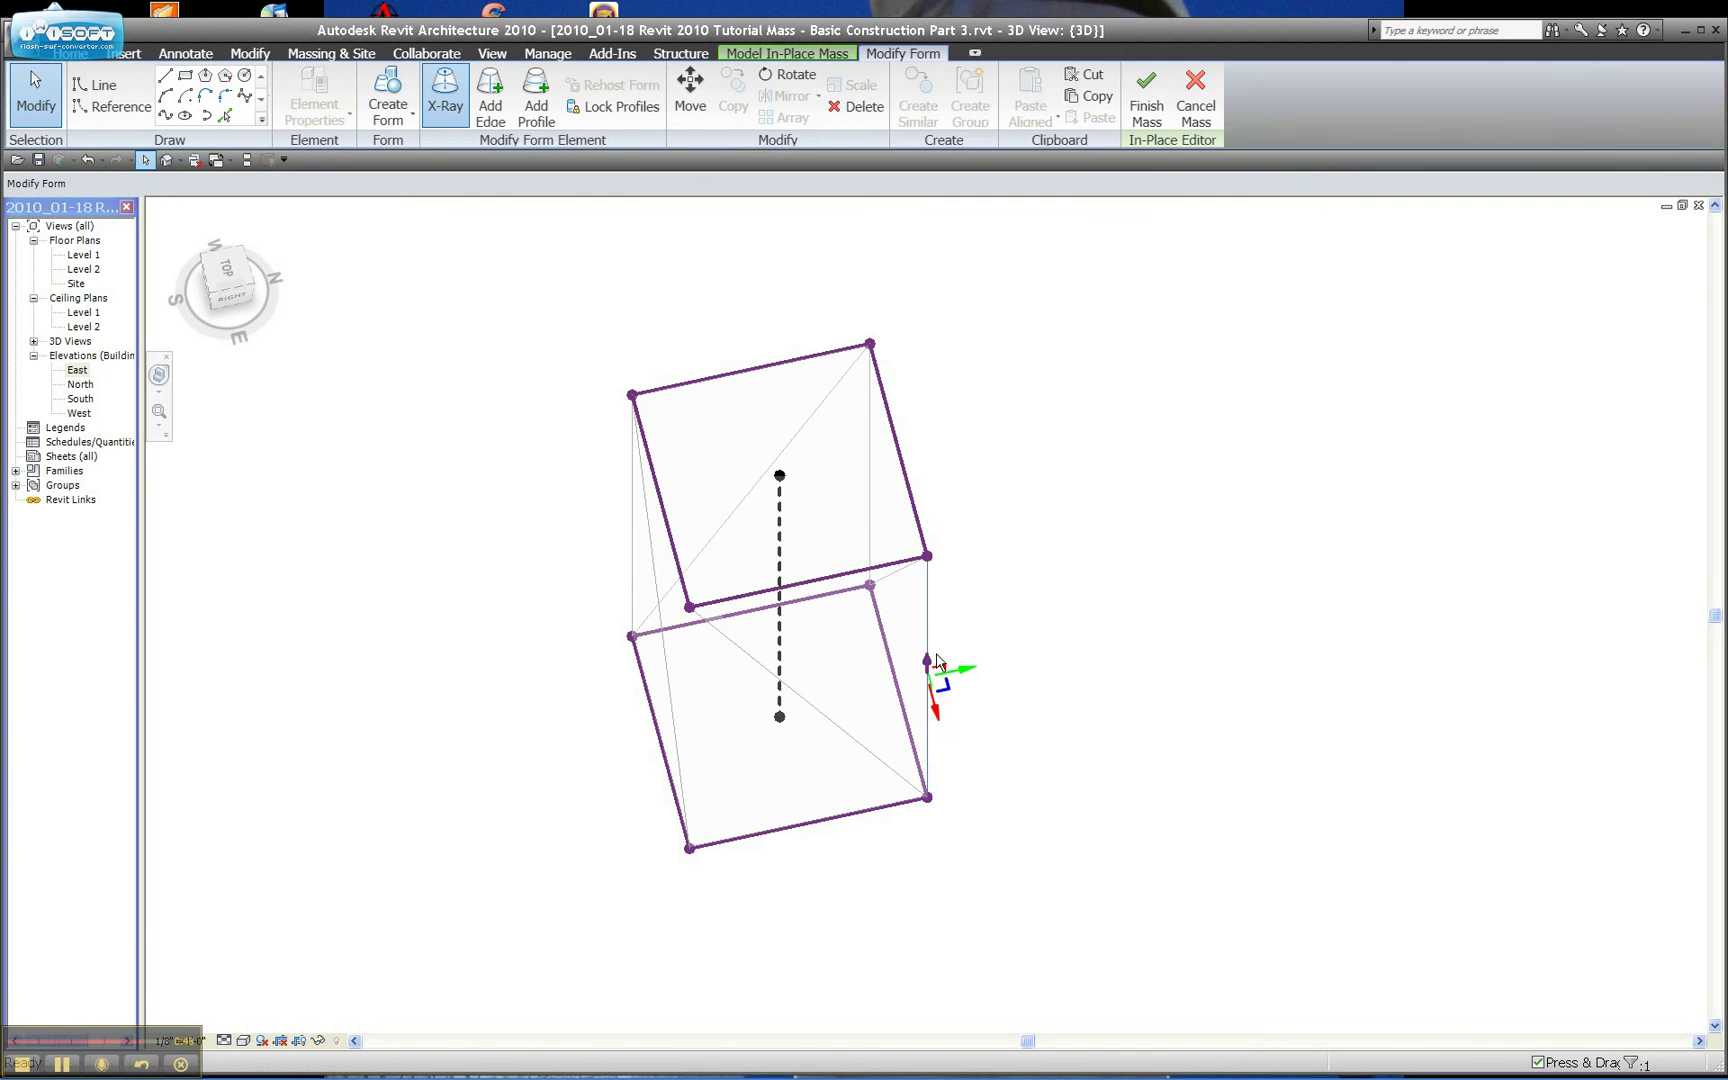
pyautogui.click(1005, 670)
pyautogui.keyDown('shift'); pyautogui.moveTo(1103, 706); pyautogui.dragTo(471, 787, button='middle'); pyautogui.keyUp('shift')
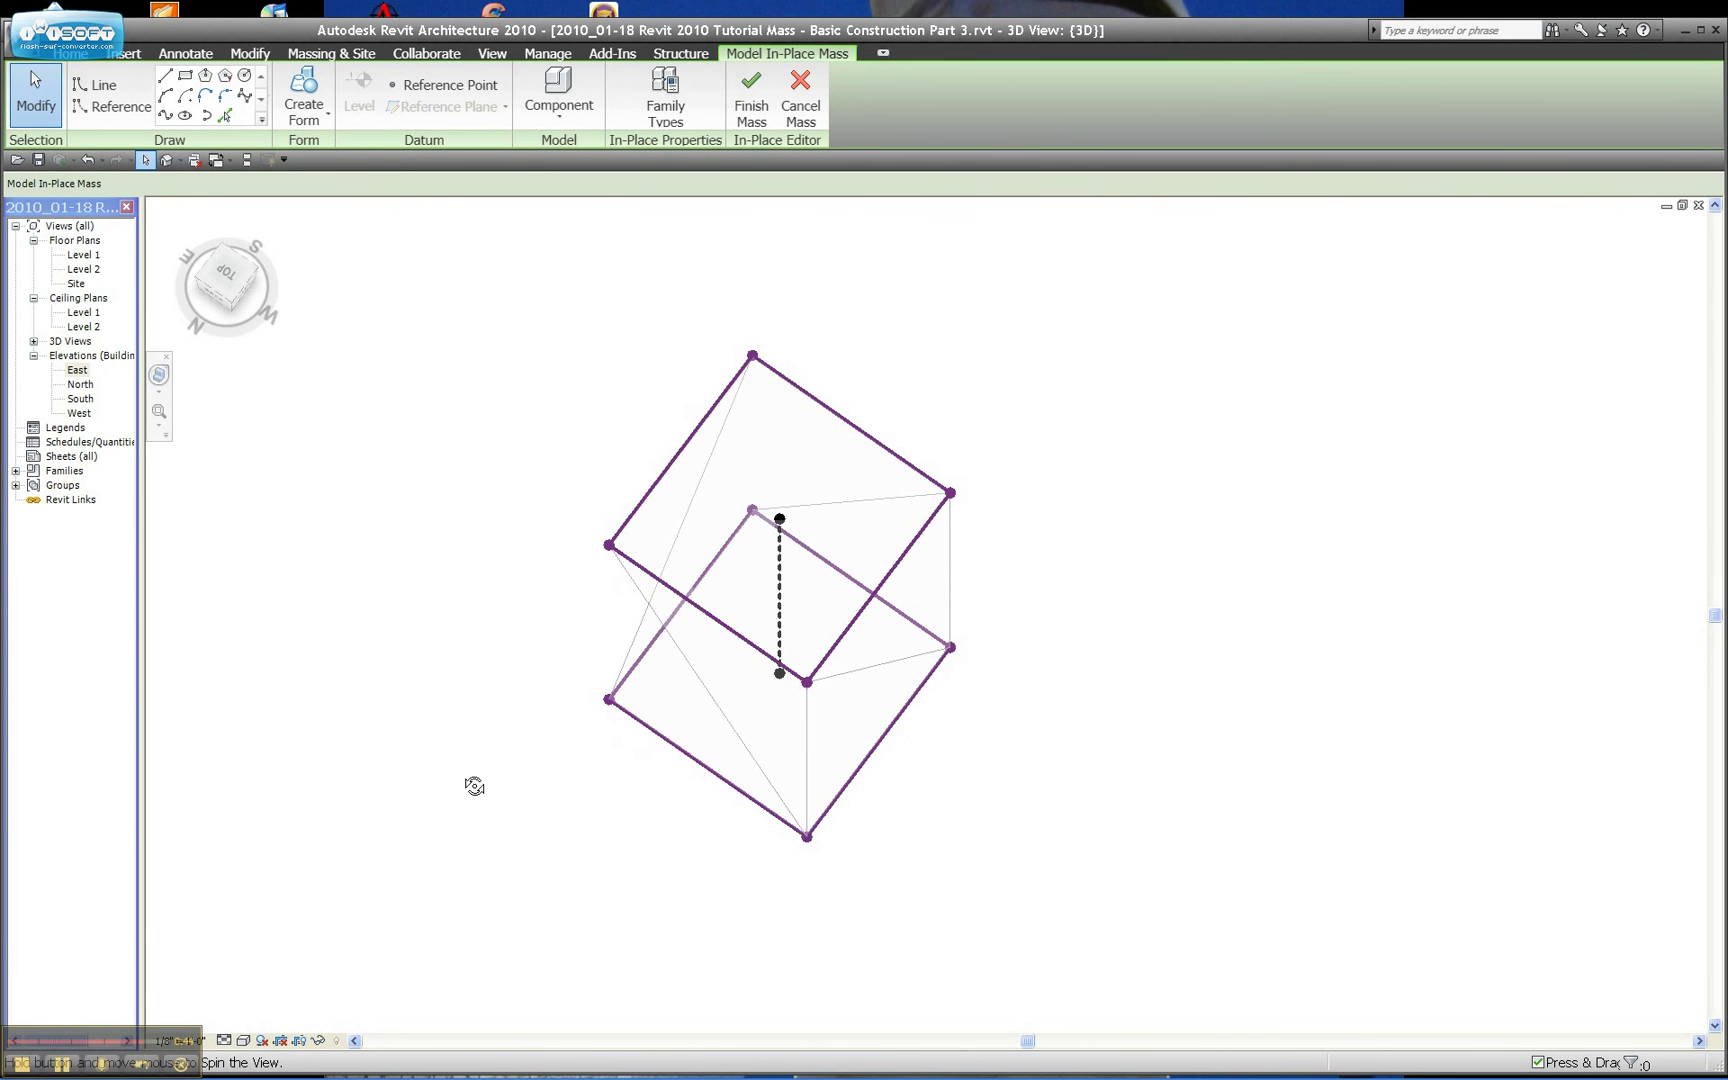
pyautogui.click(806, 750)
pyautogui.click(1045, 586)
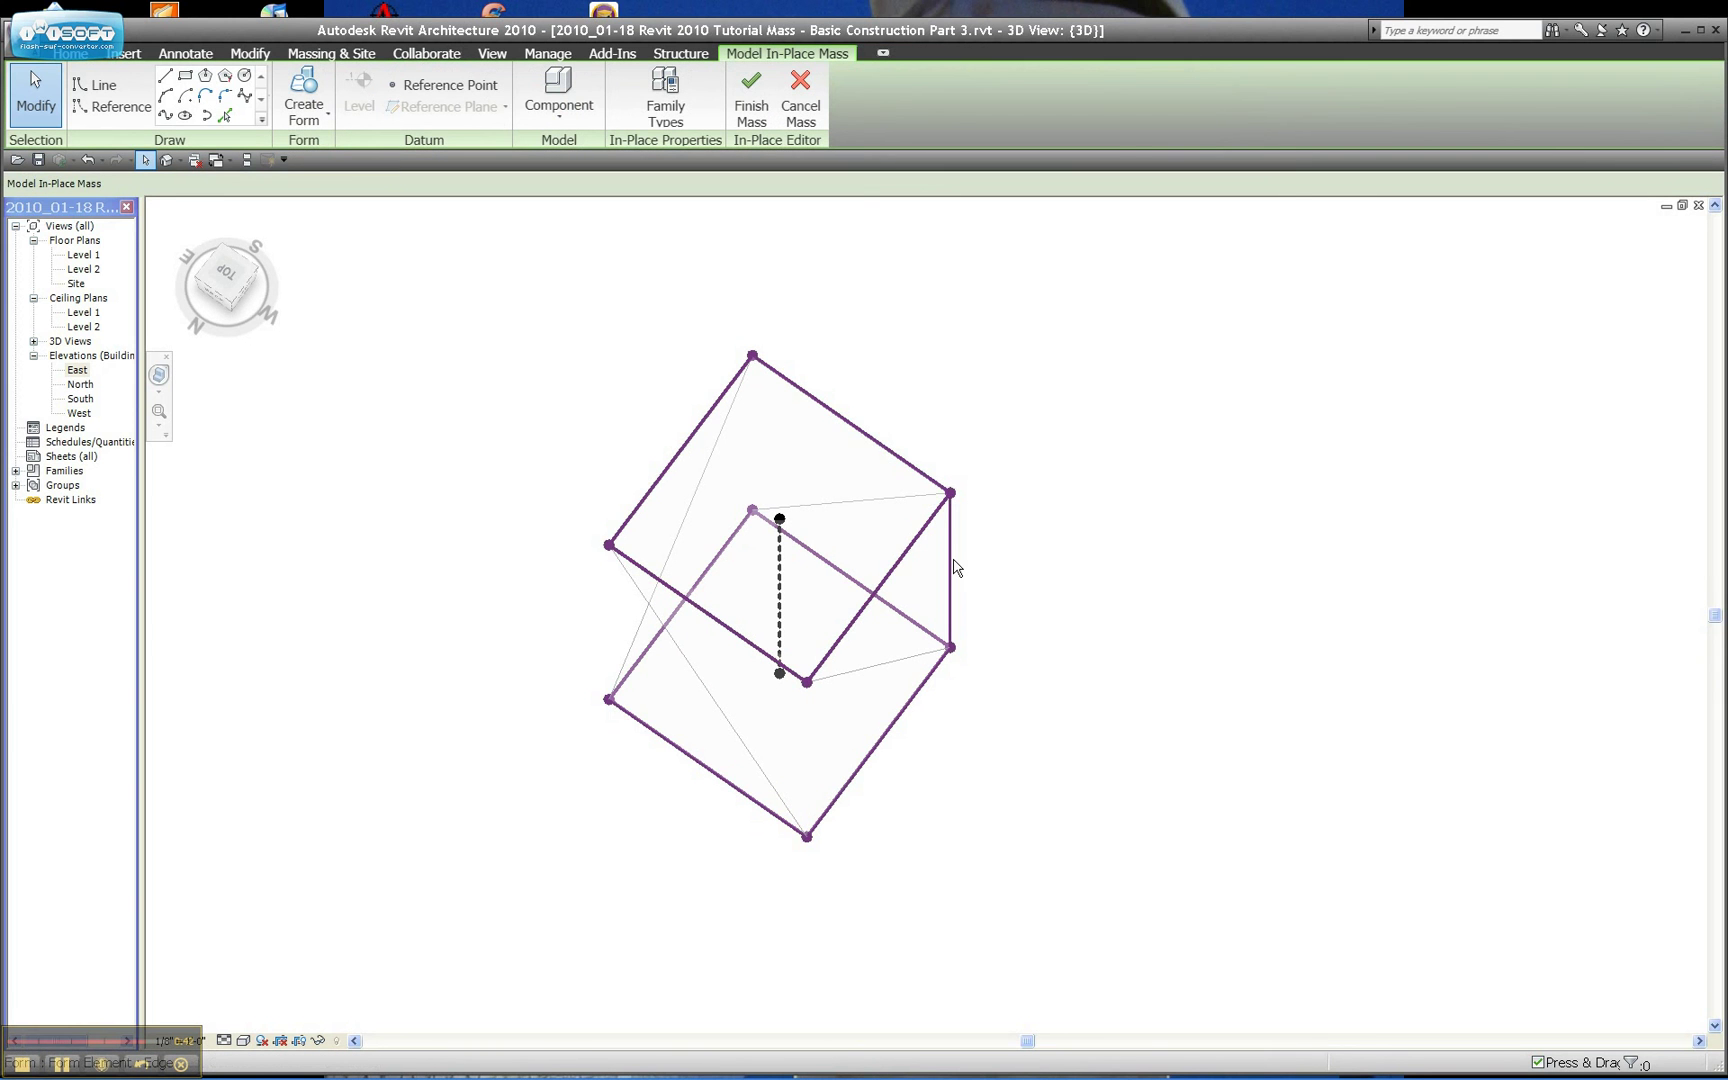
pyautogui.keyDown('shift'); pyautogui.moveTo(1142, 752); pyautogui.dragTo(1046, 652, button='middle'); pyautogui.keyUp('shift')
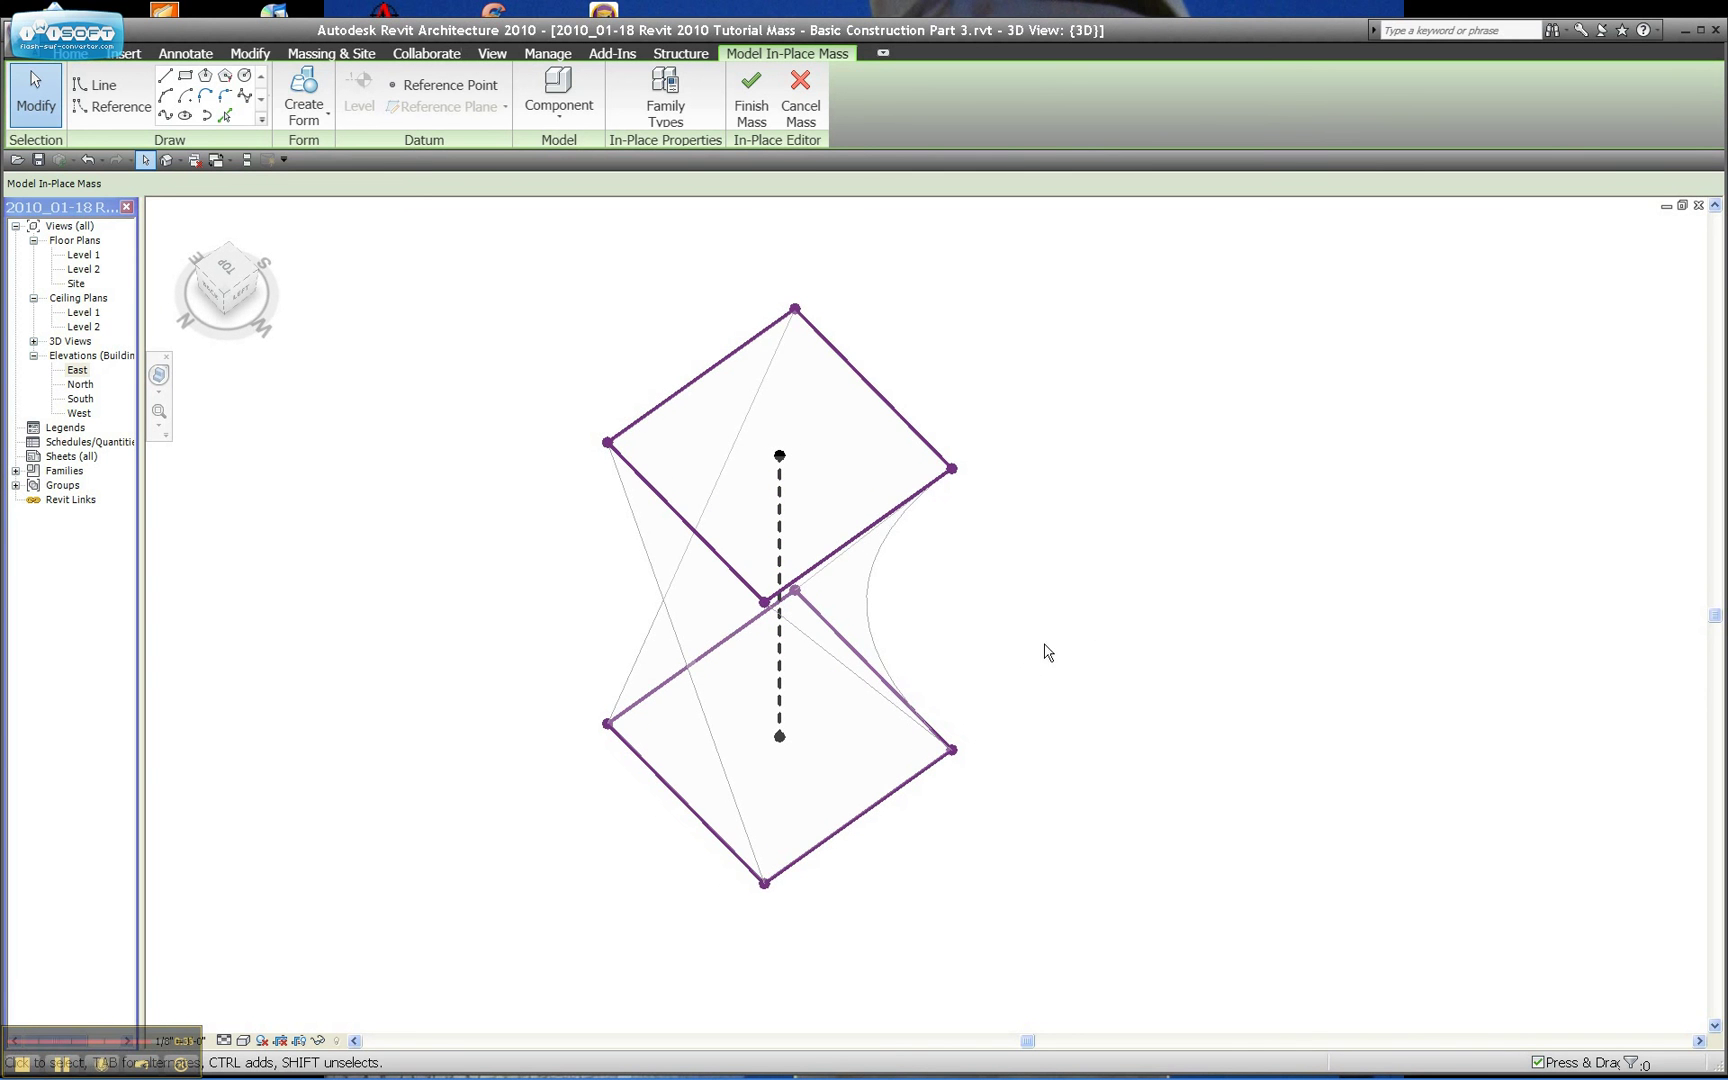
# Step: Try to rotate the mass's top face by -90 degrees about its center
pyautogui.click(834, 450)
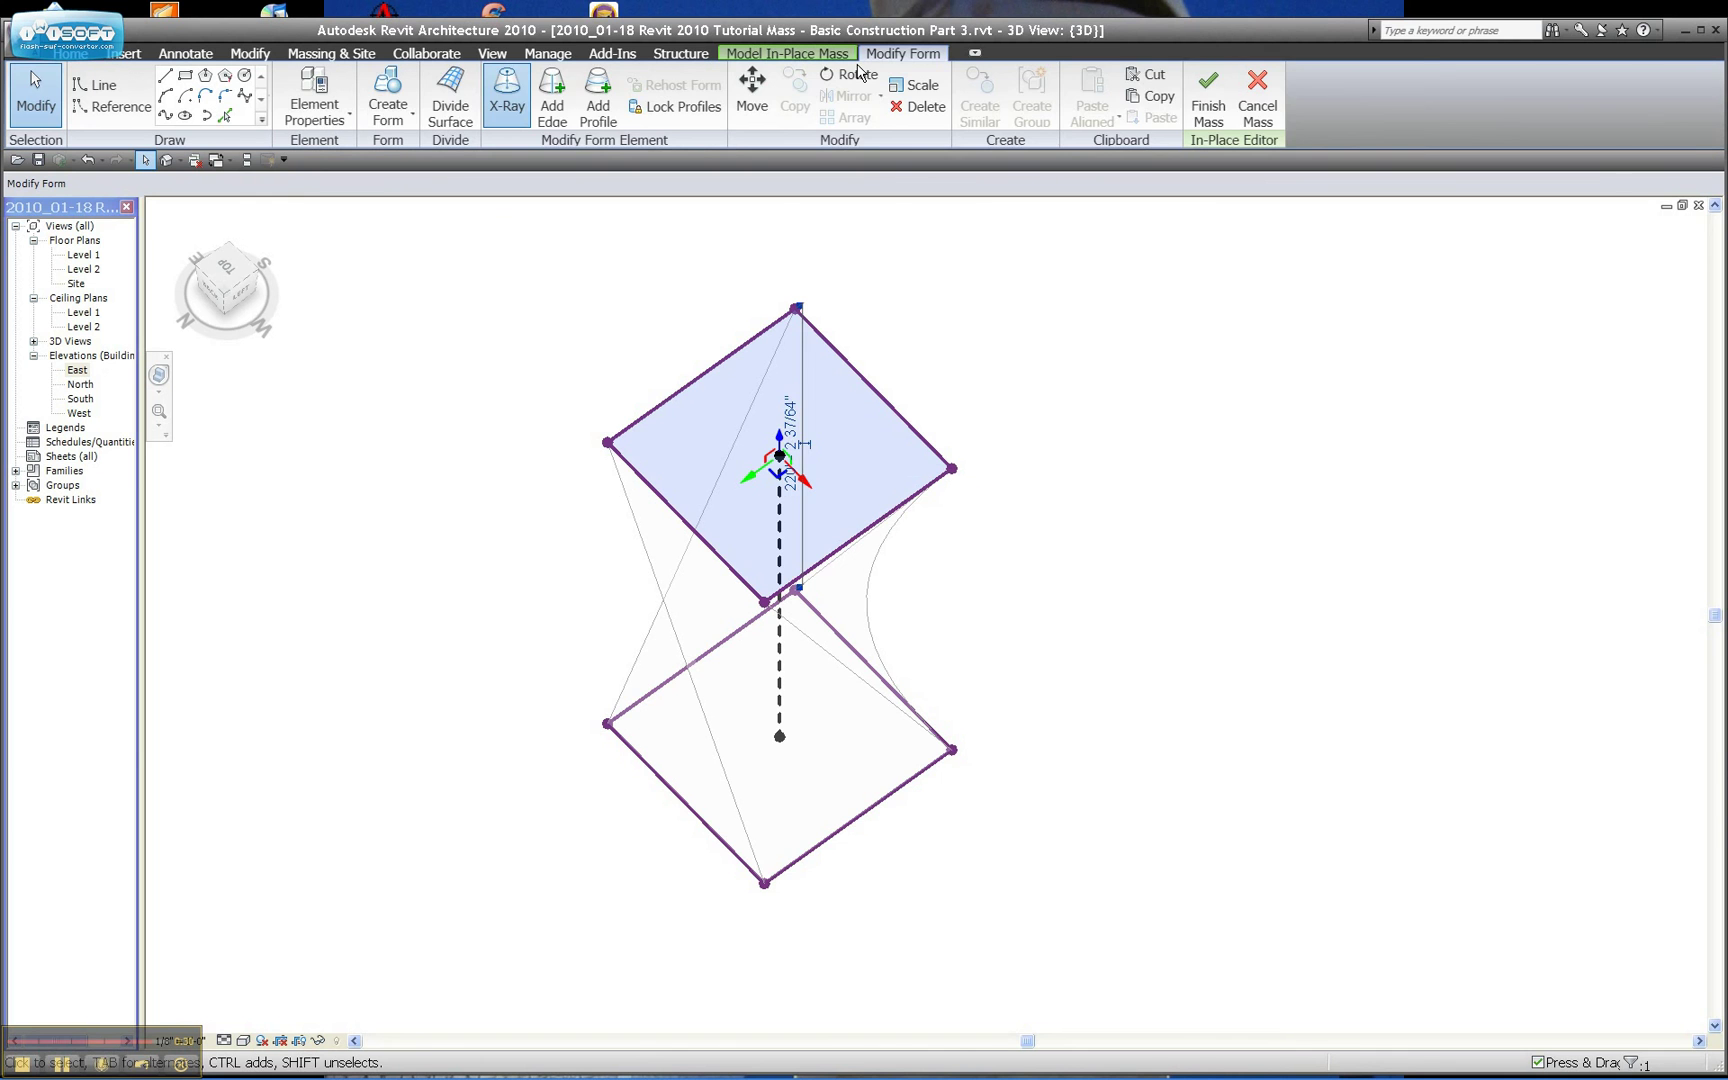
pyautogui.click(856, 74)
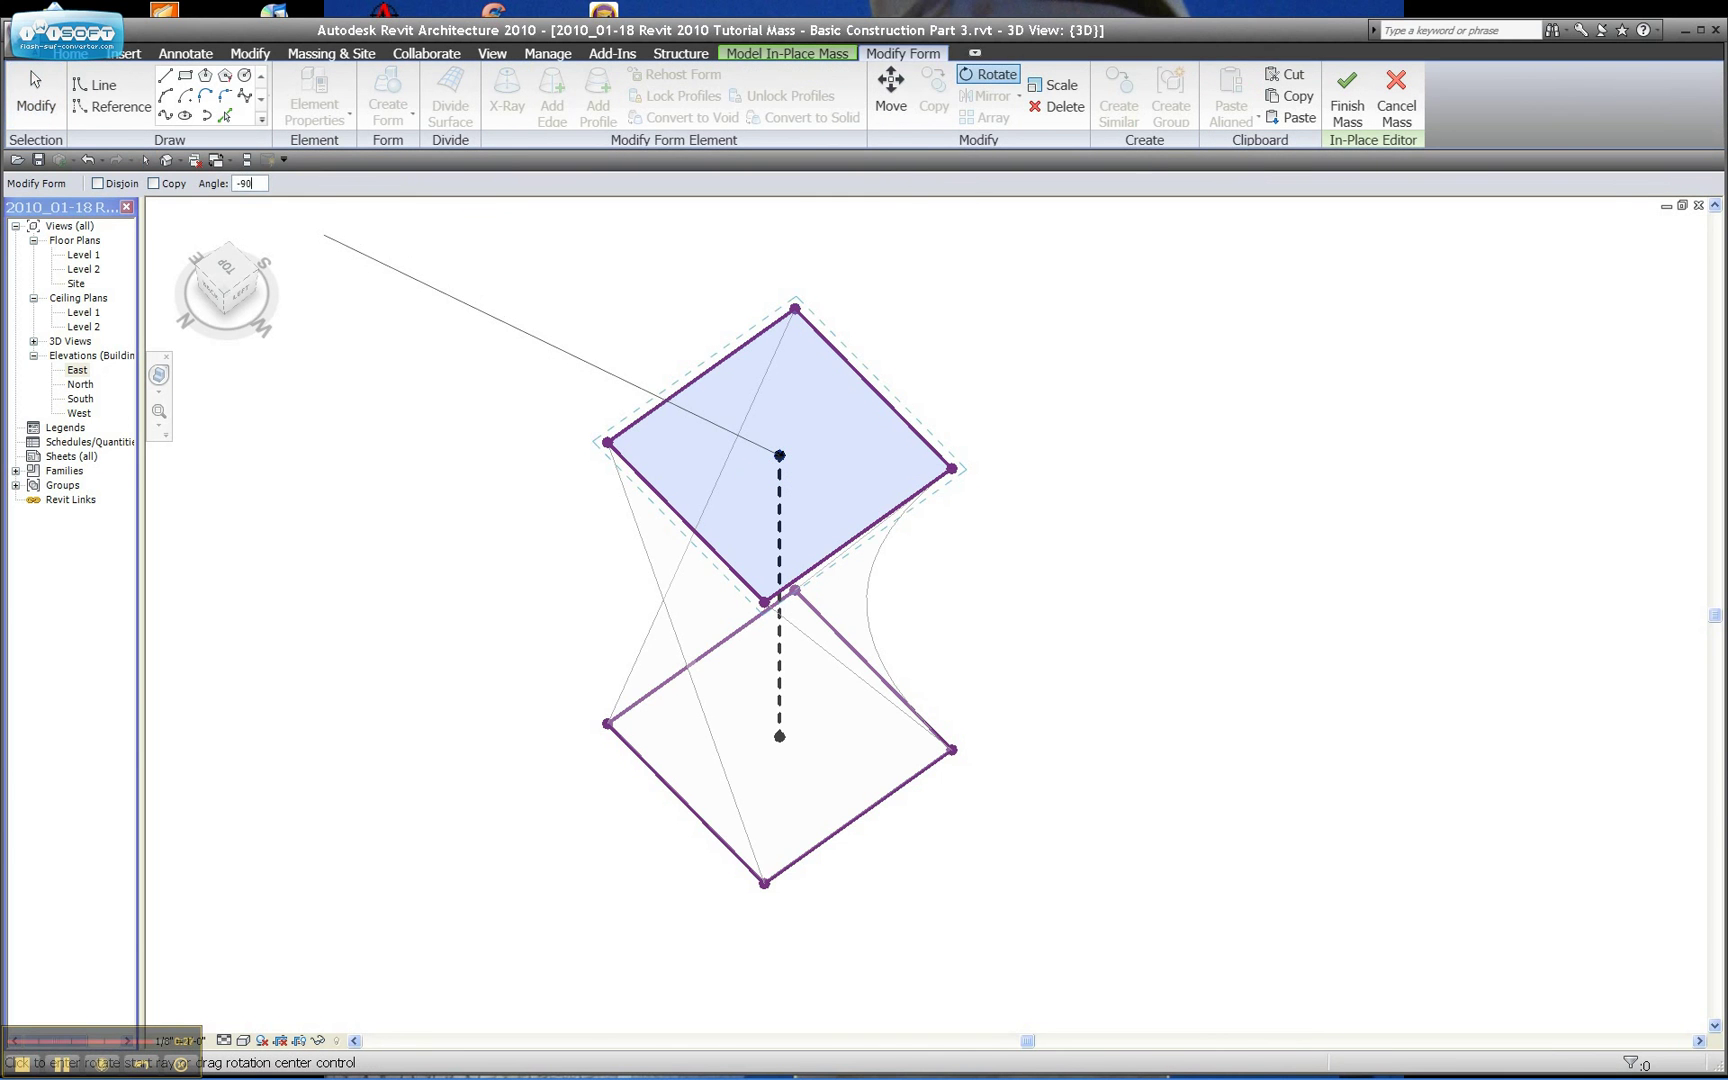
pyautogui.write('-90')
pyautogui.press('Return')
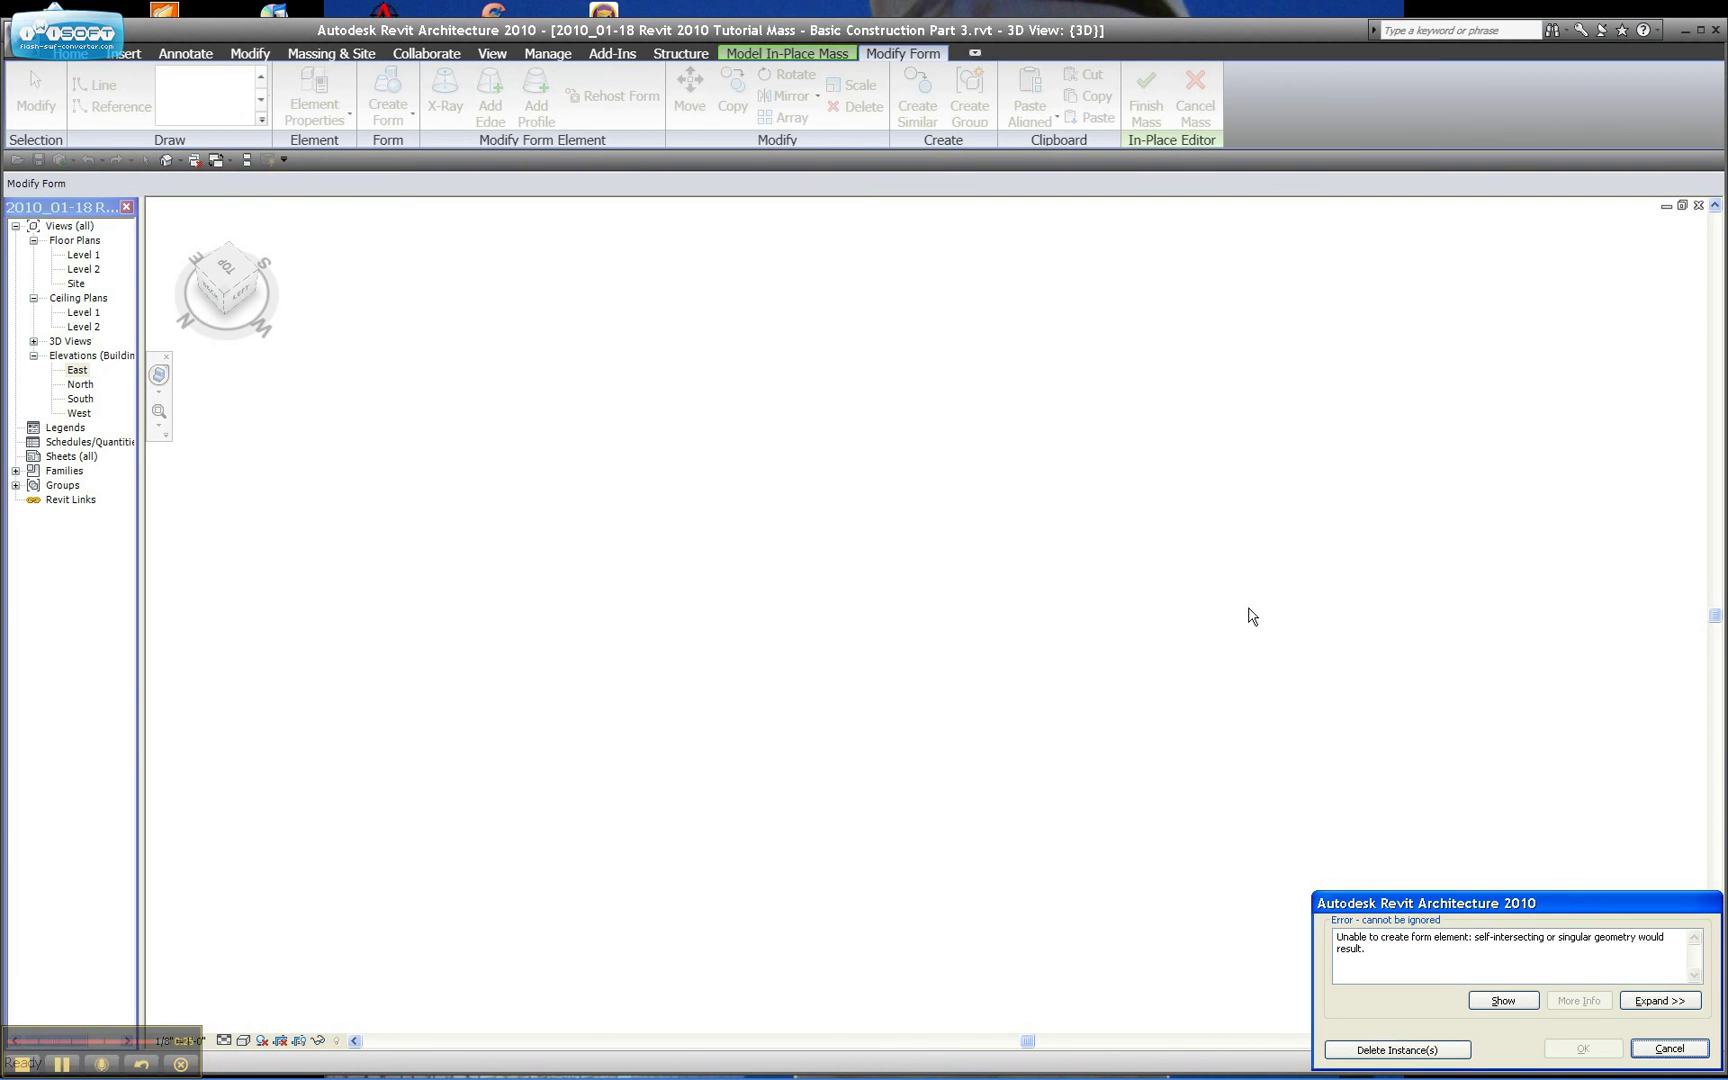
pyautogui.press('Escape')
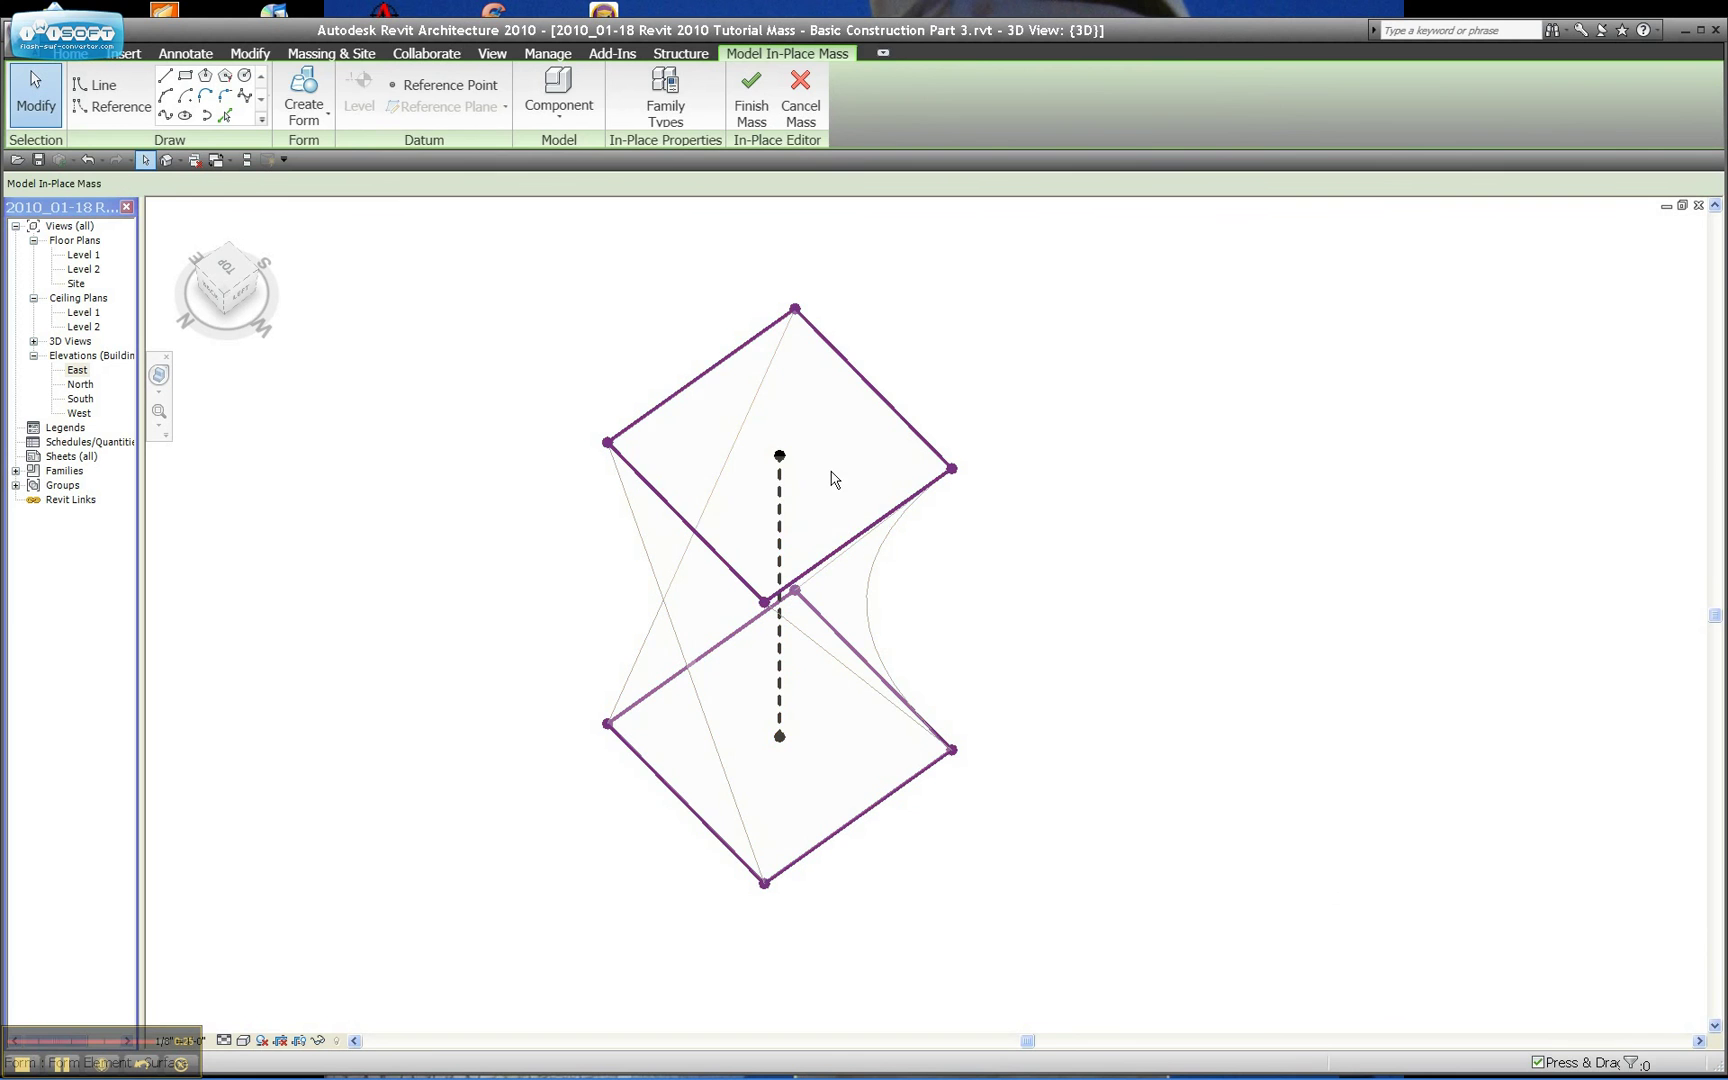
# Step: Rotate the mass's top face by 90 degrees about its center and clear the selection
pyautogui.click(858, 472)
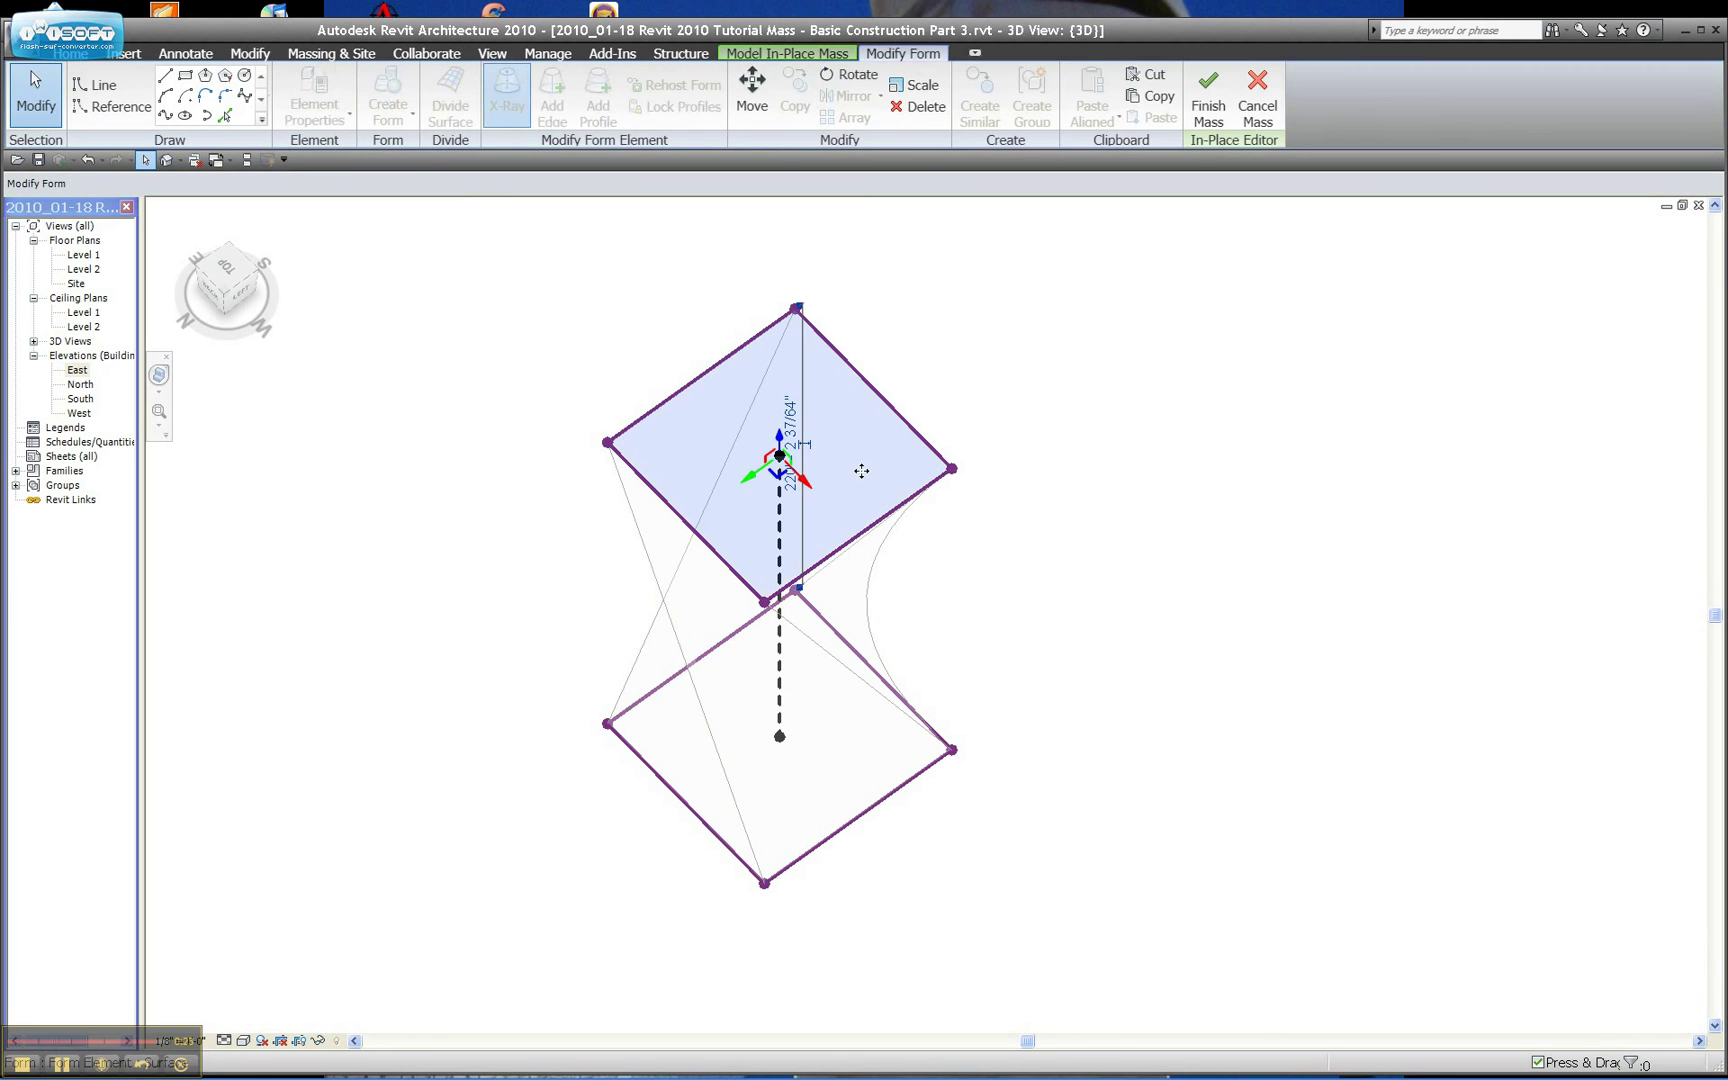
pyautogui.click(850, 74)
pyautogui.click(252, 182)
pyautogui.write('90')
pyautogui.press('Return')
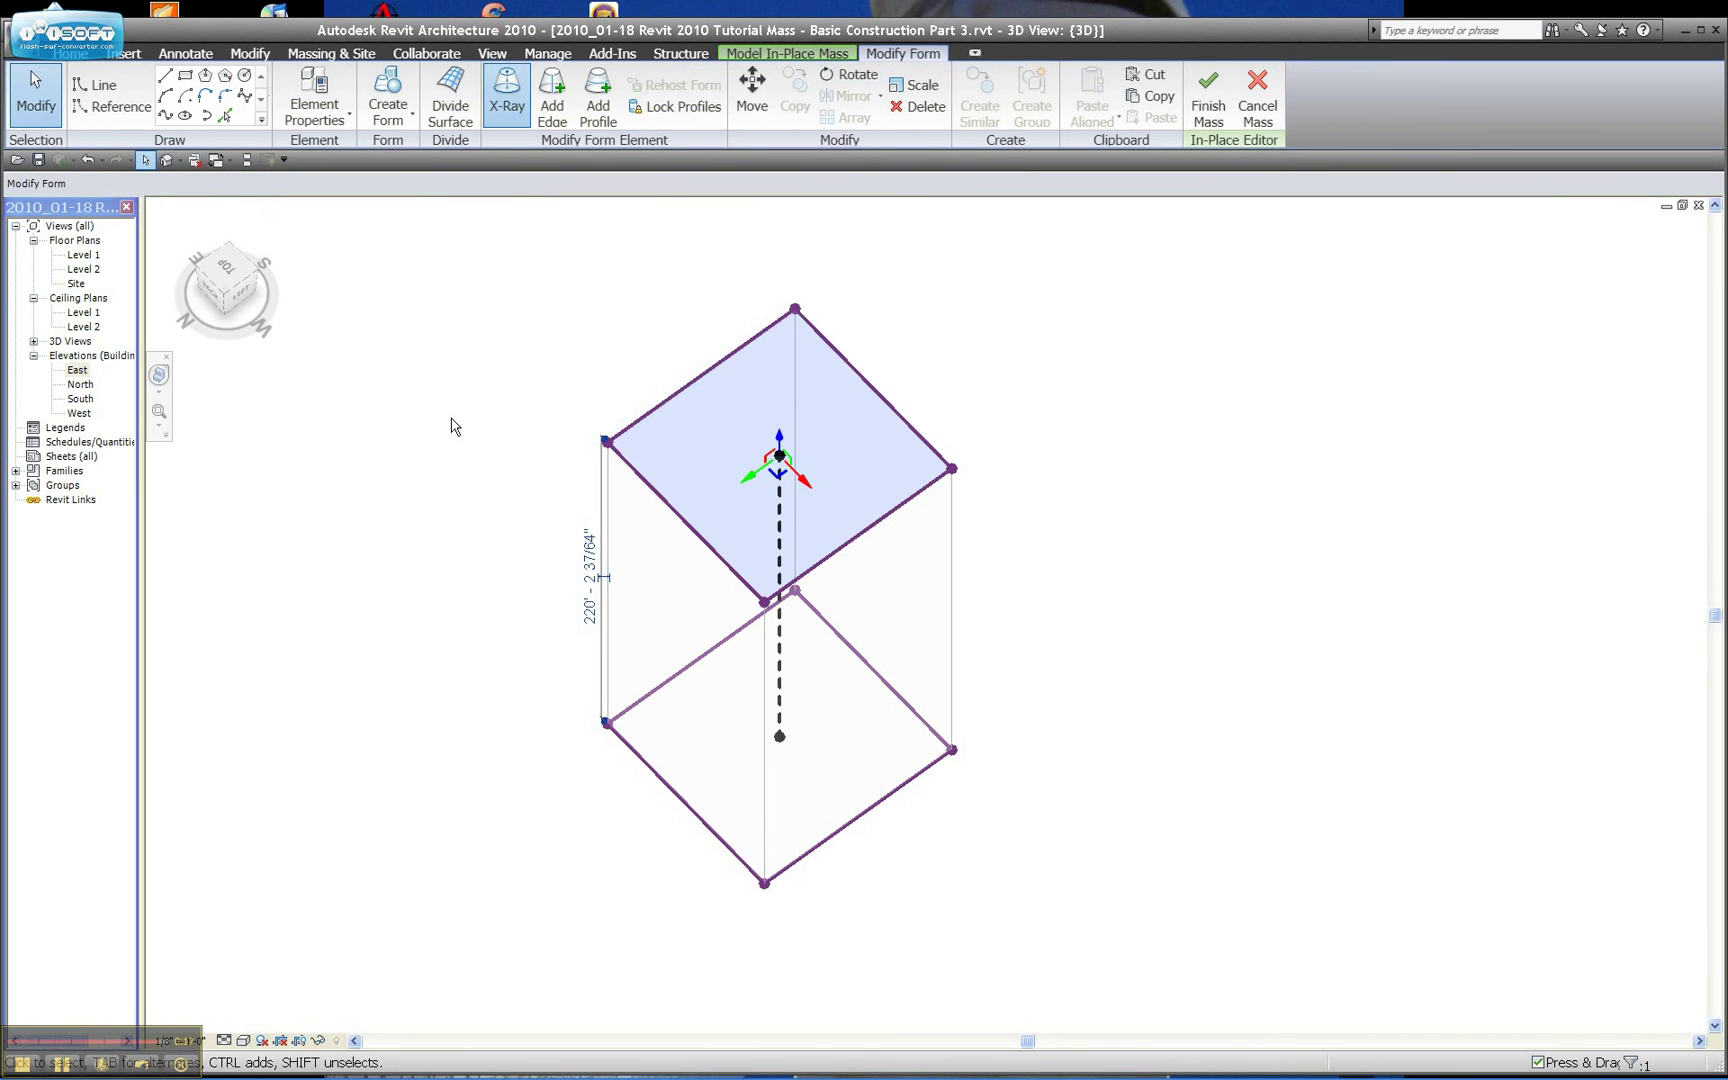
pyautogui.click(500, 487)
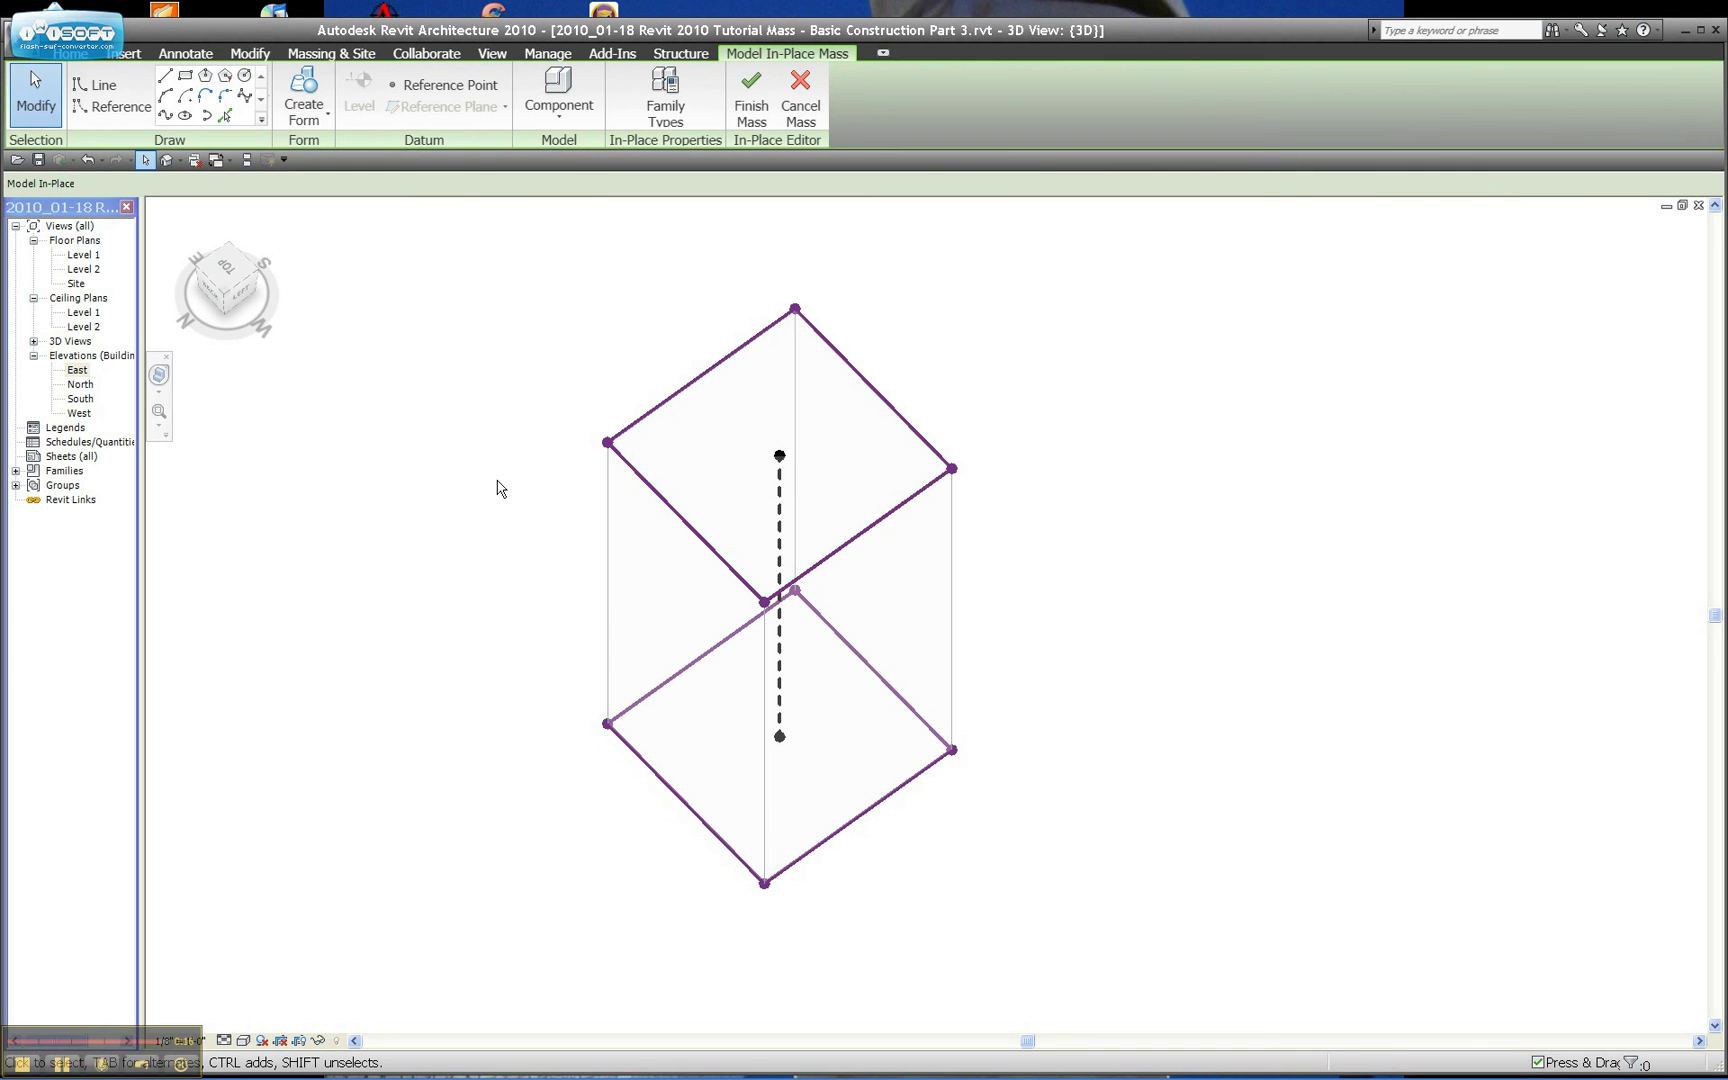